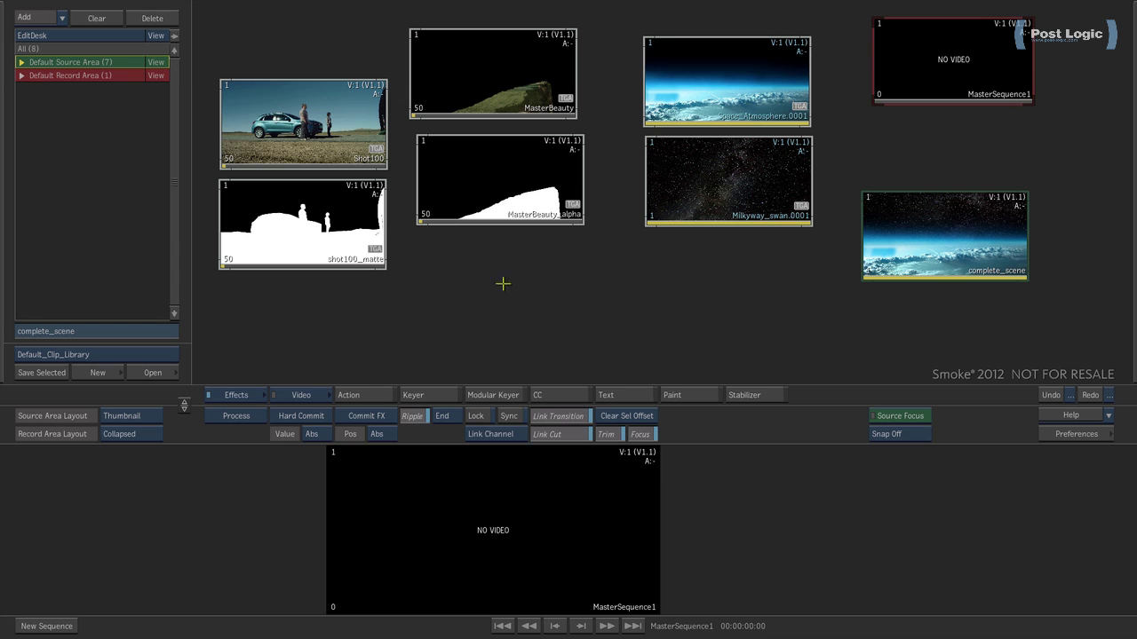
- Rearrange the Space_Atmosphere, Milkyway_swan and complete_scene clips on the desktop and preview complete_scene in the player
left_click_drag(918, 252, 900, 230)
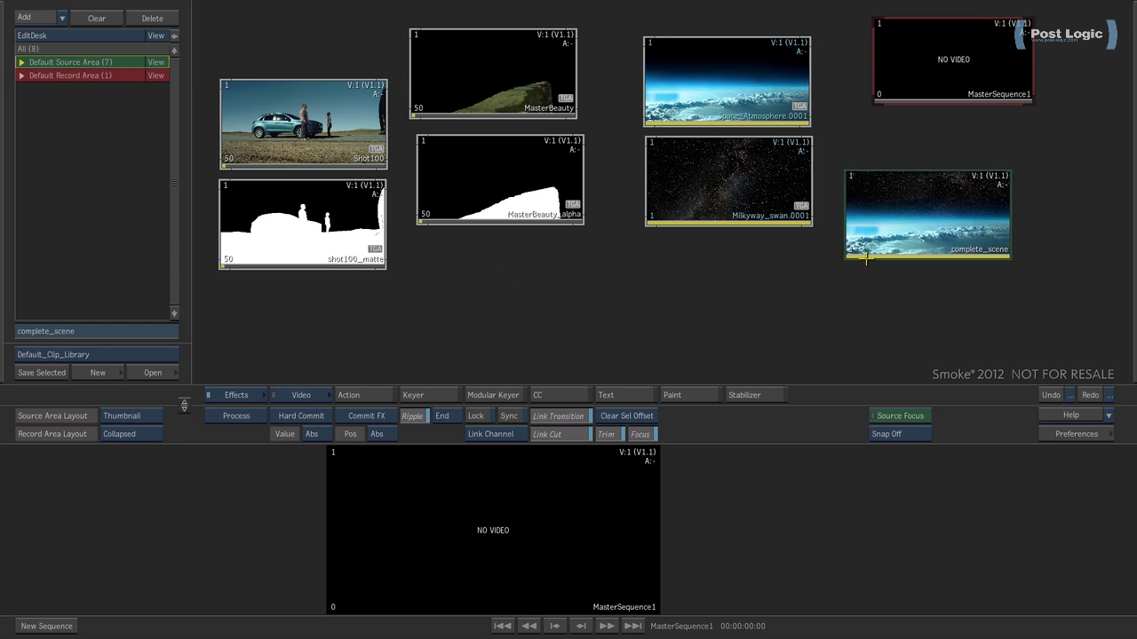
left_click_drag(773, 93, 775, 79)
left_click_drag(751, 167, 761, 161)
left_click_drag(896, 225, 910, 238)
key("Escape")
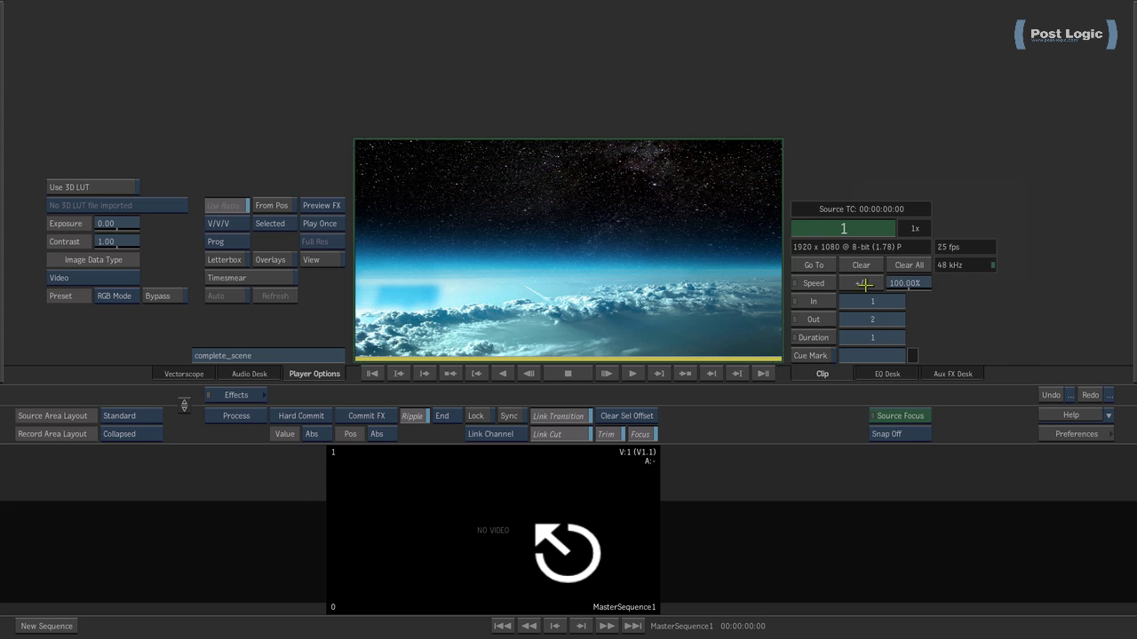
key("Escape")
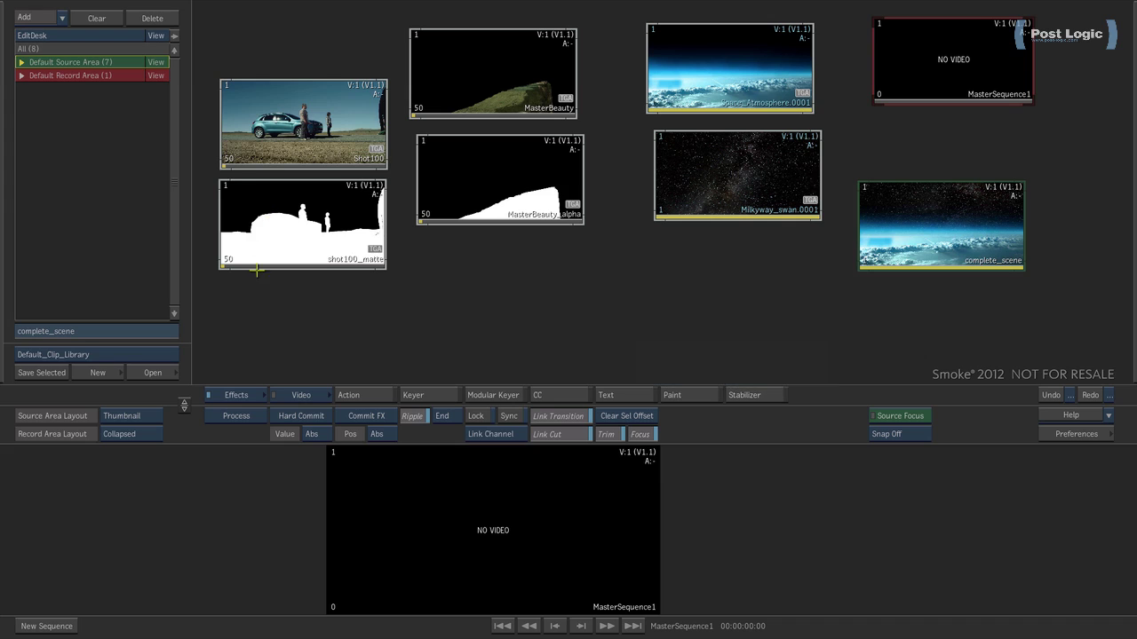
- Enter the Action module and reset its entire existing setup to an empty scene
left_click(360, 396)
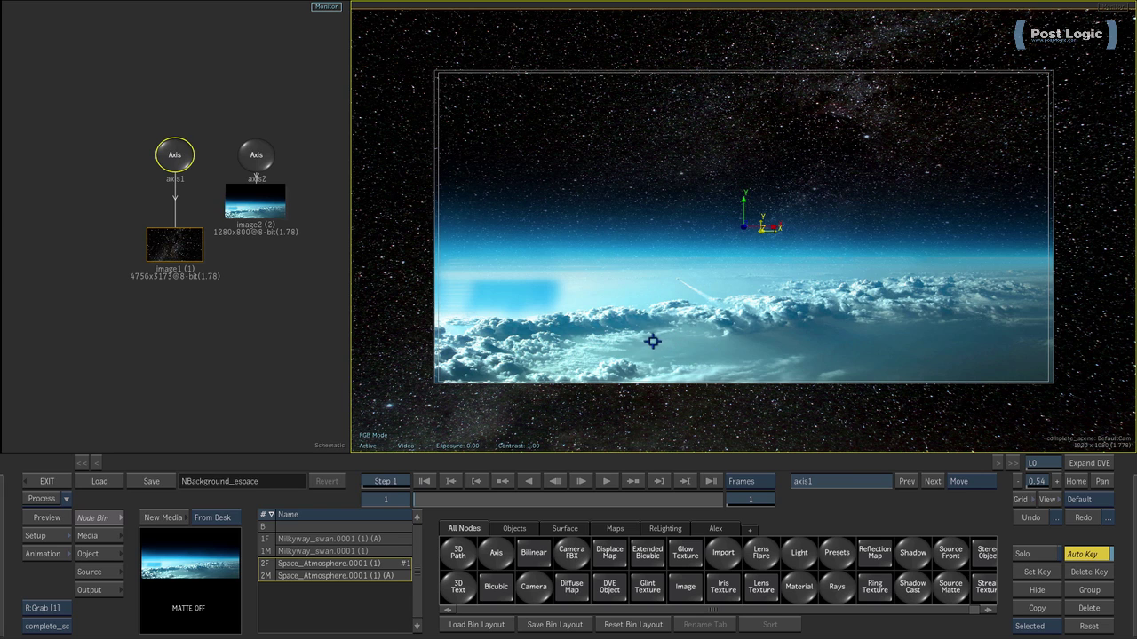
left_click(40, 537)
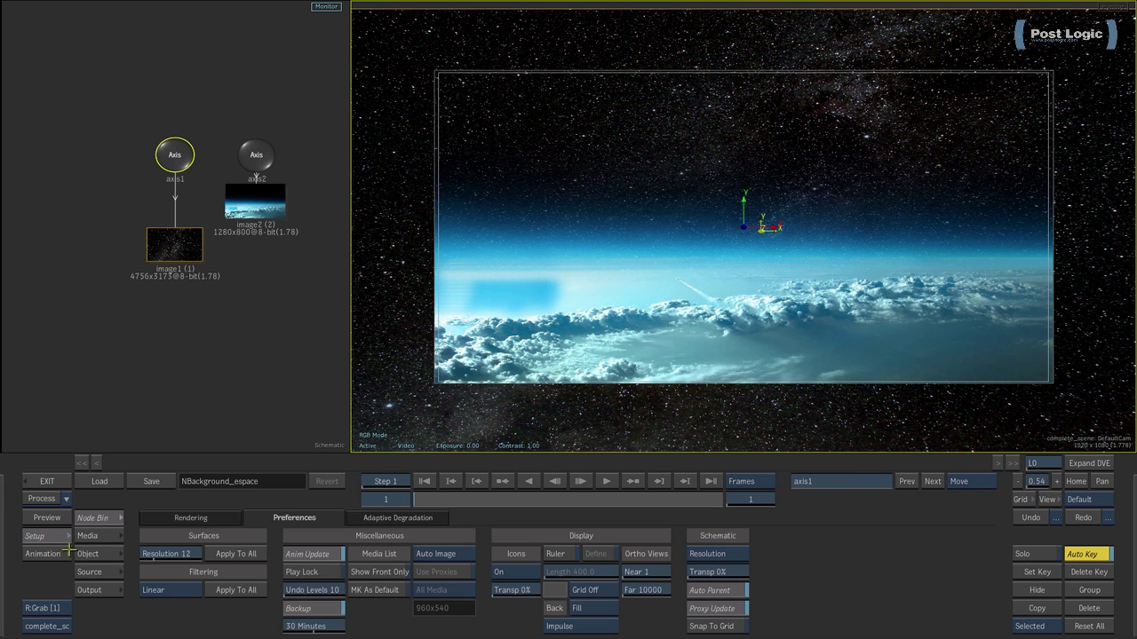
key("ctrl+alt")
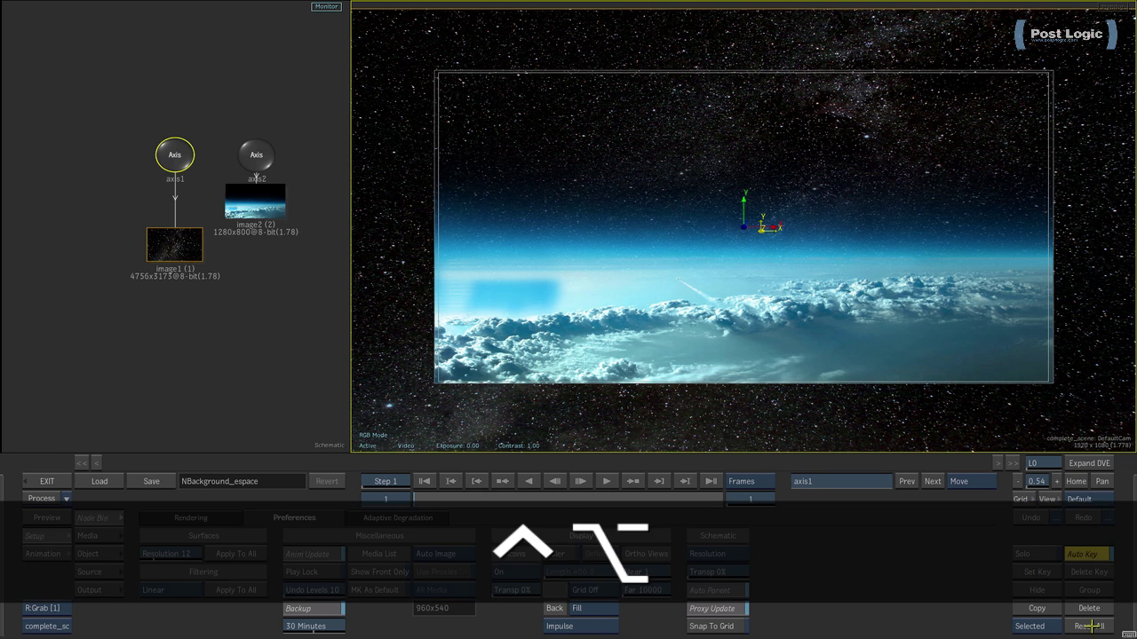
left_click(1089, 626, "ctrl+alt")
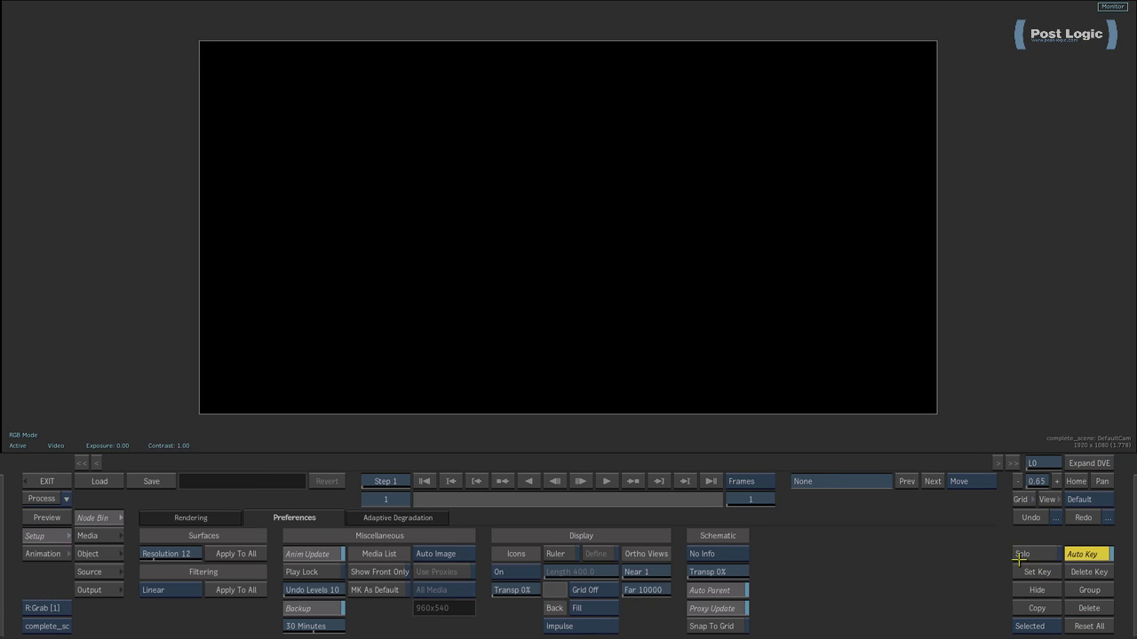
- Review the Action rendering settings and set automatic image creation to Auto Image Off in the preferences
left_click(40, 536)
left_click(43, 536)
left_click(191, 518)
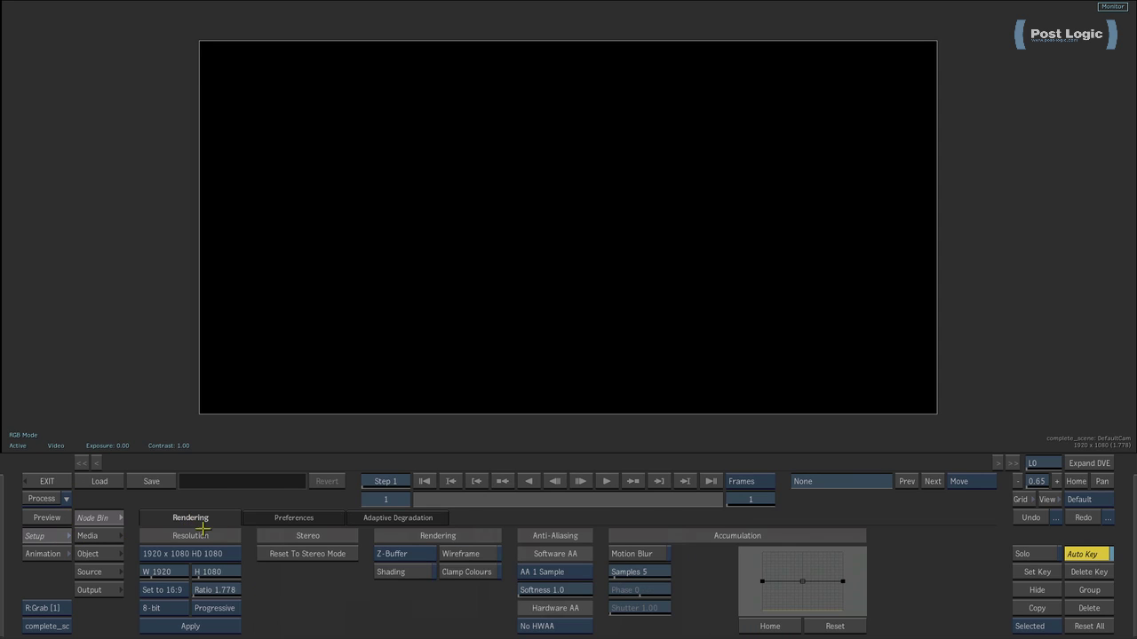
left_click(292, 521)
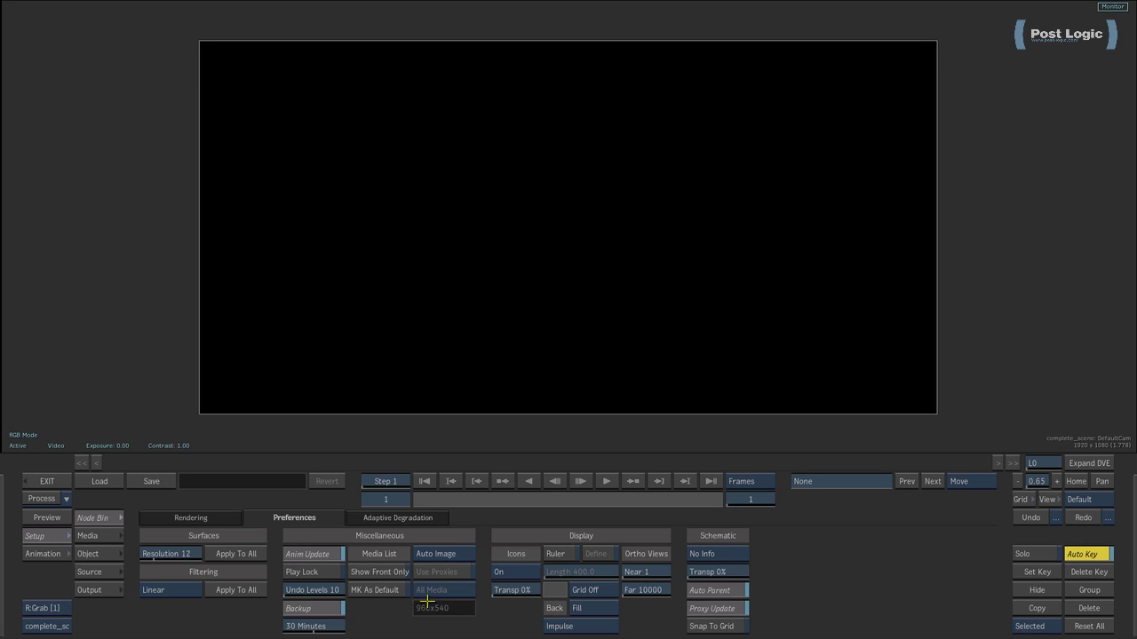
left_click(447, 554)
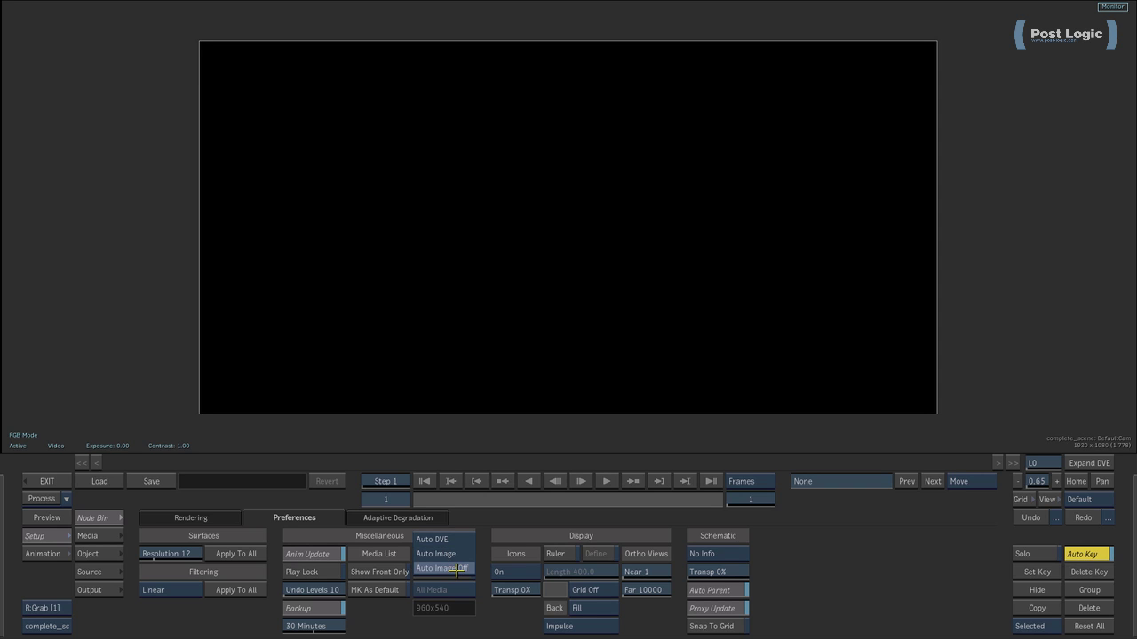
left_click(456, 569)
- Load Shot100 with shot100_matte and MasterBeauty with MasterBeauty_alpha as new front and matte media
left_click(99, 536)
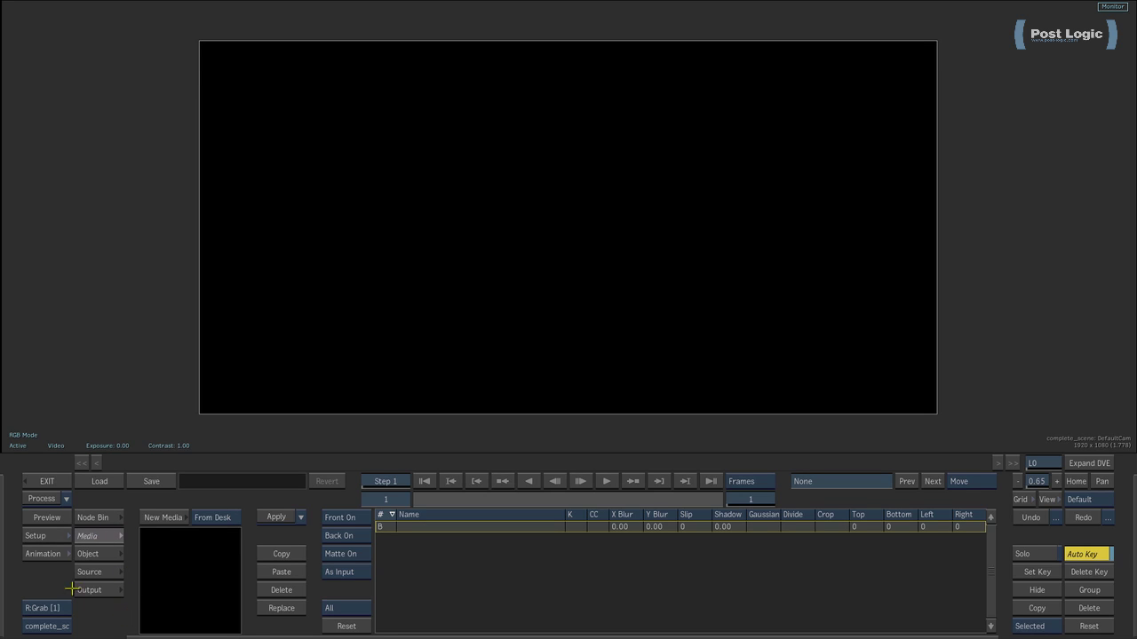
left_click(163, 518)
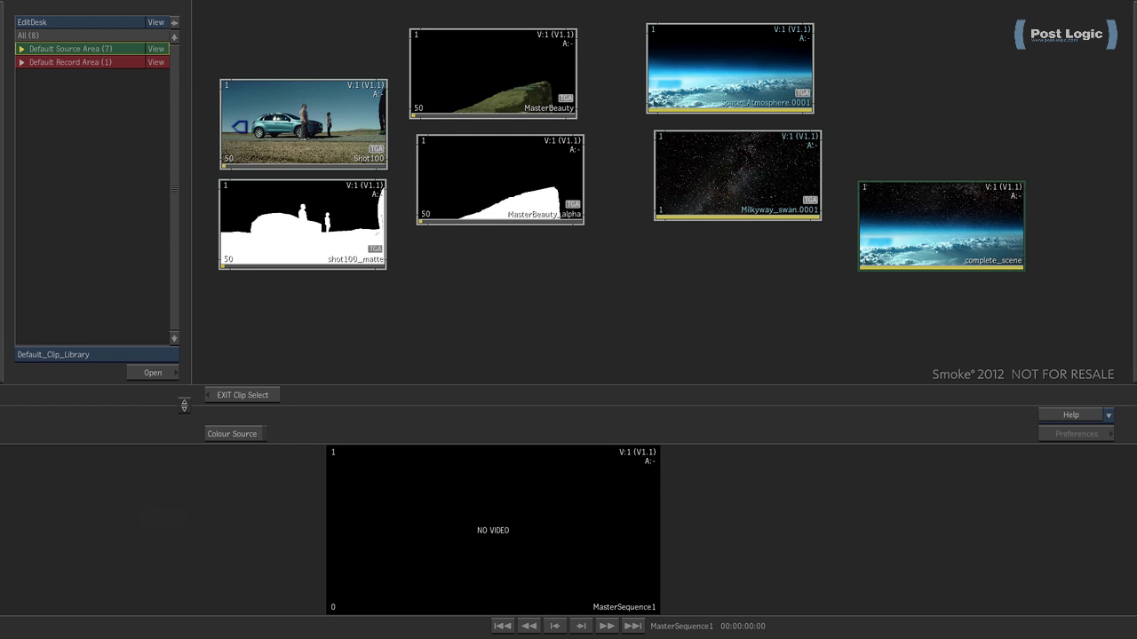
left_click(235, 188)
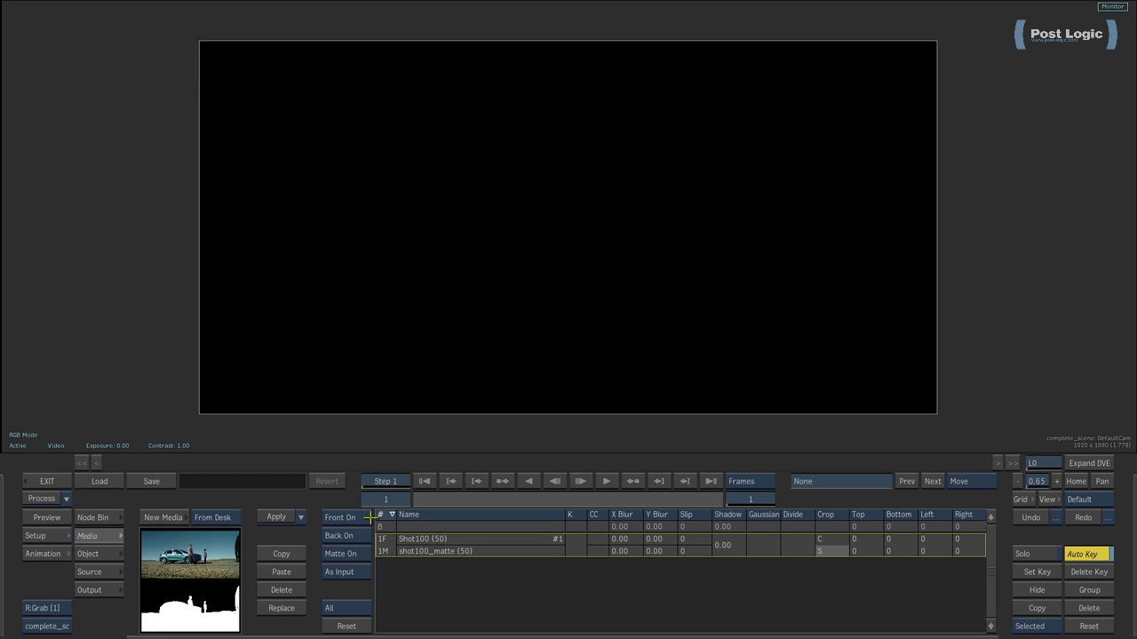
left_click(165, 518)
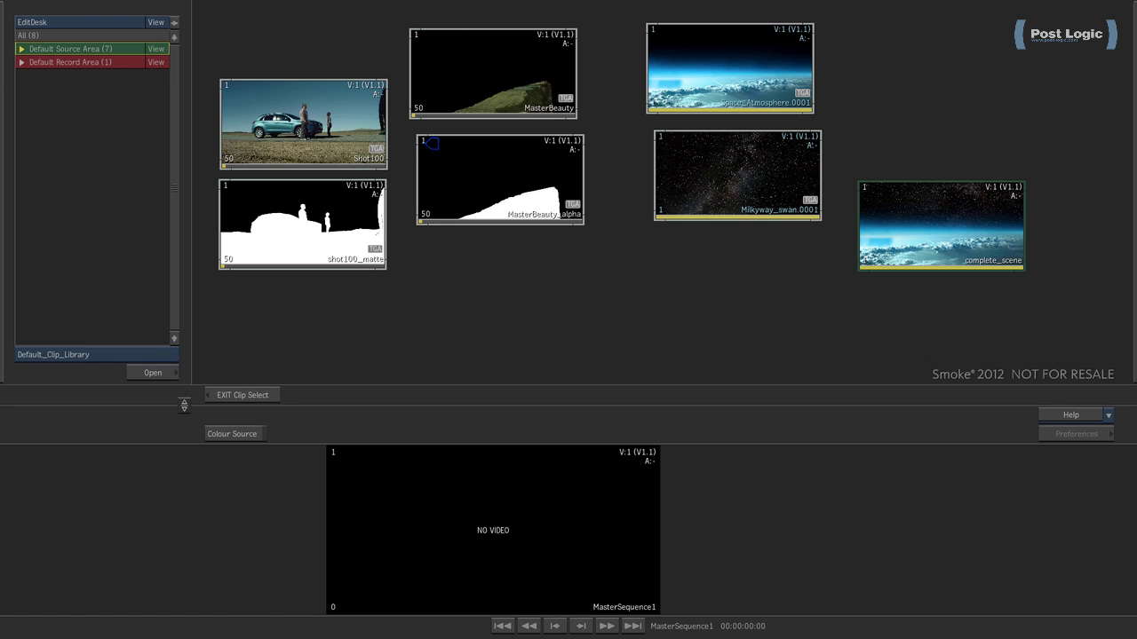
left_click(431, 144)
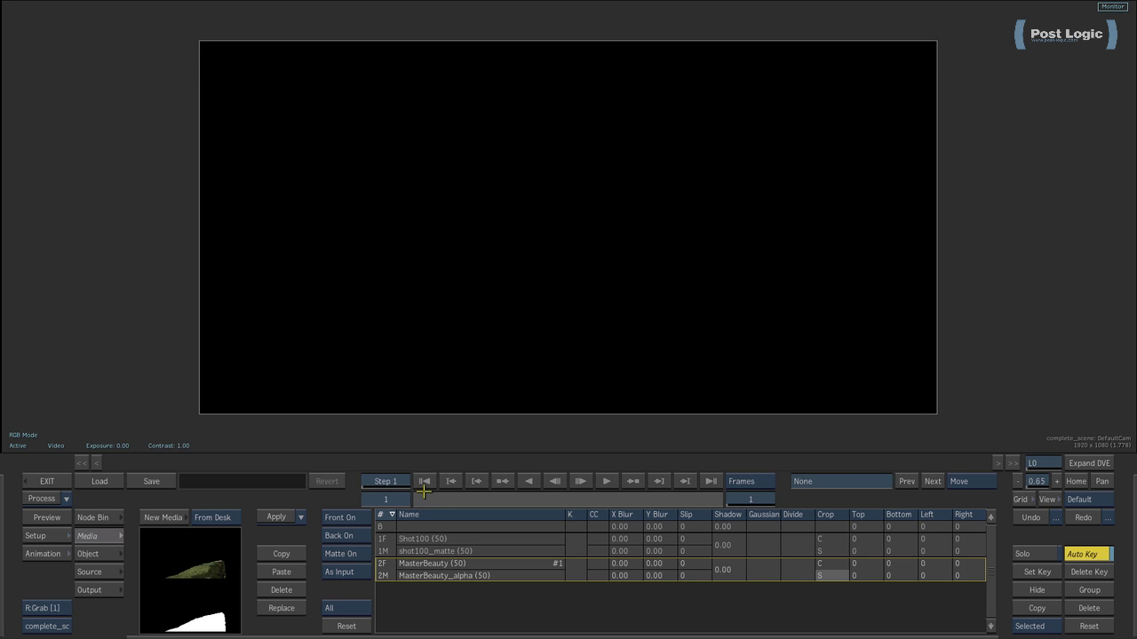
- Load complete_scene as the third media entry and set its matte to Matte Off
left_click(165, 518)
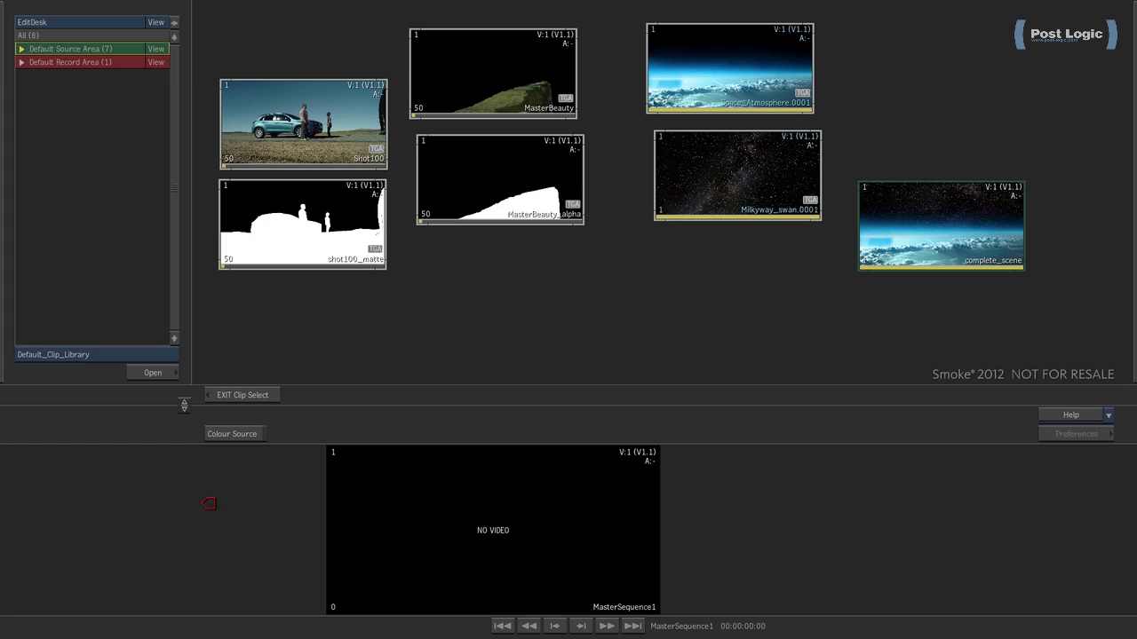
left_click_drag(910, 222, 899, 124)
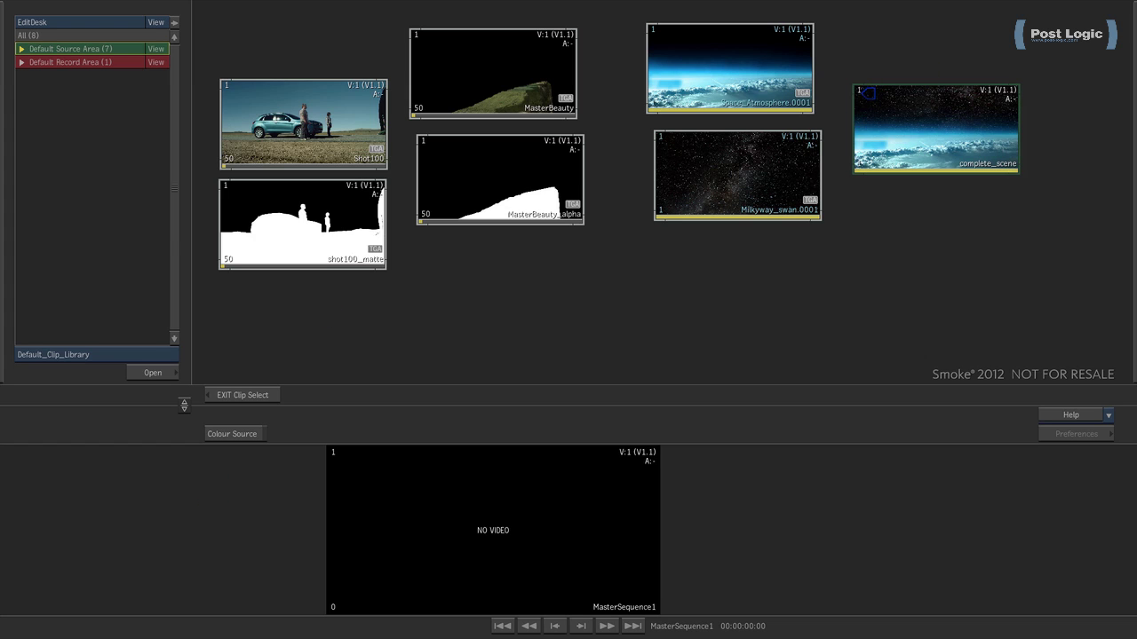
left_click(866, 92)
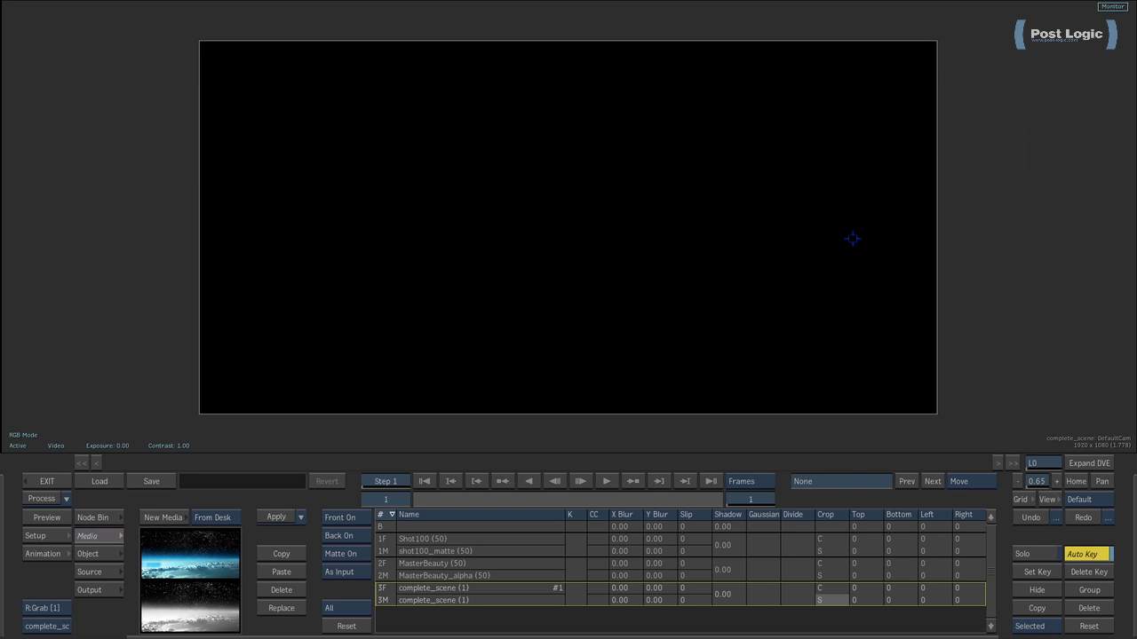
left_click(384, 593)
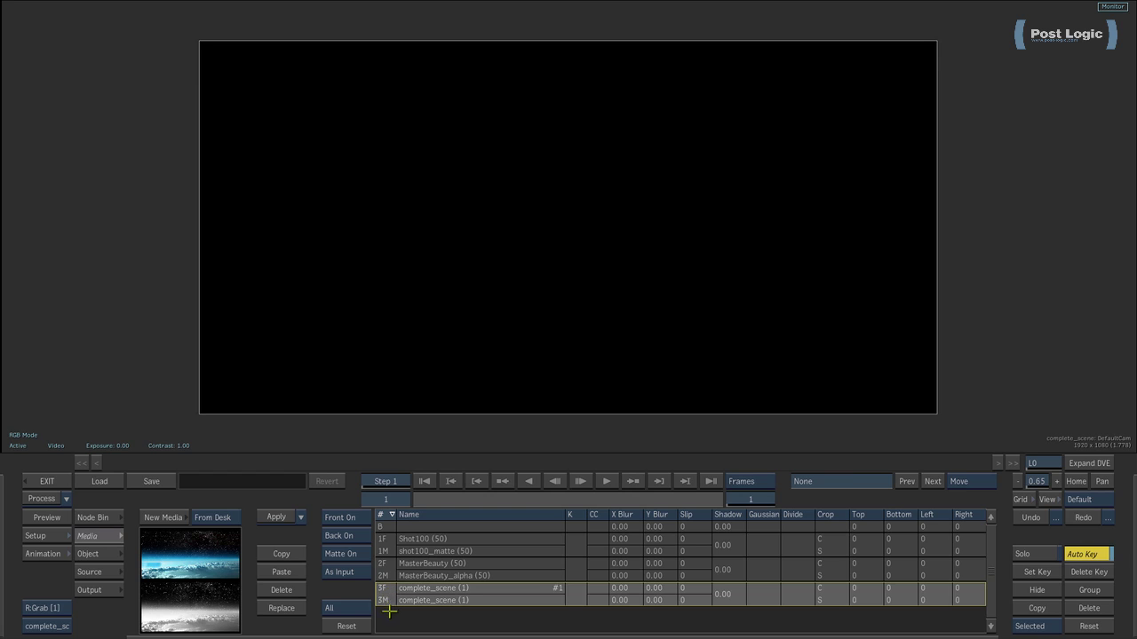
left_click(340, 553)
left_click(340, 569)
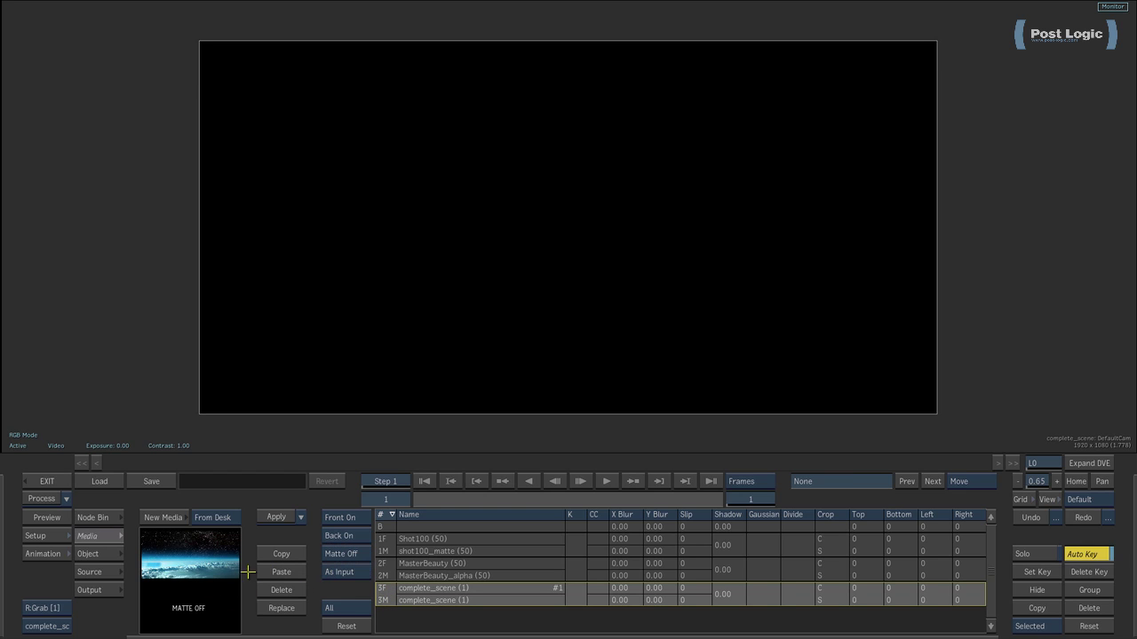
- Check the media previews and add an Image surface using the Shot100 media
left_click(384, 576)
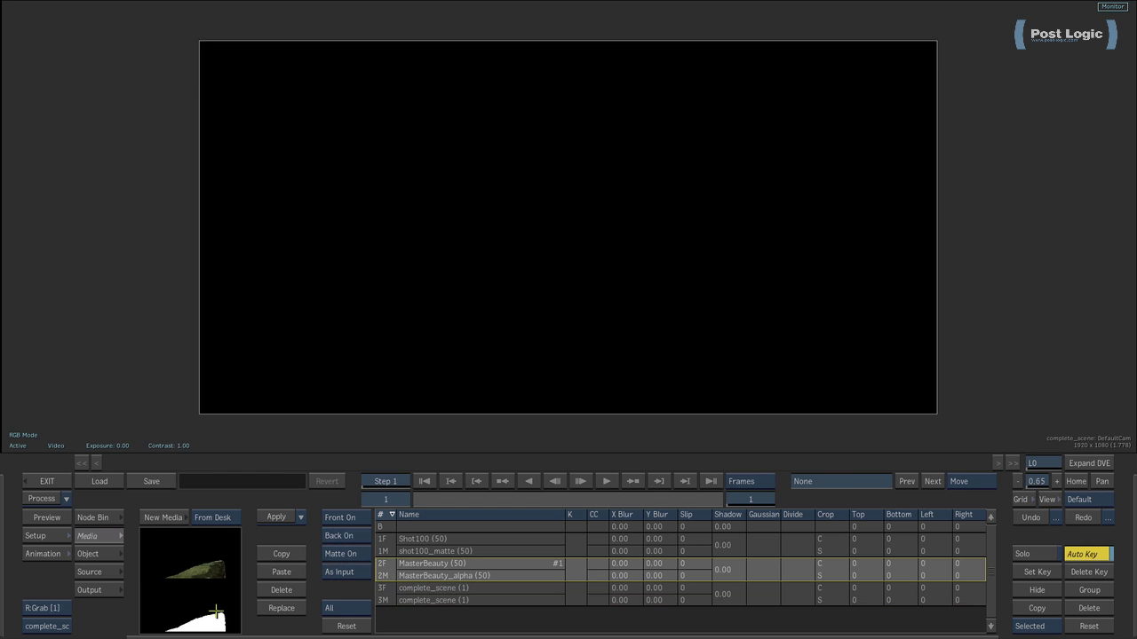
left_click(383, 551)
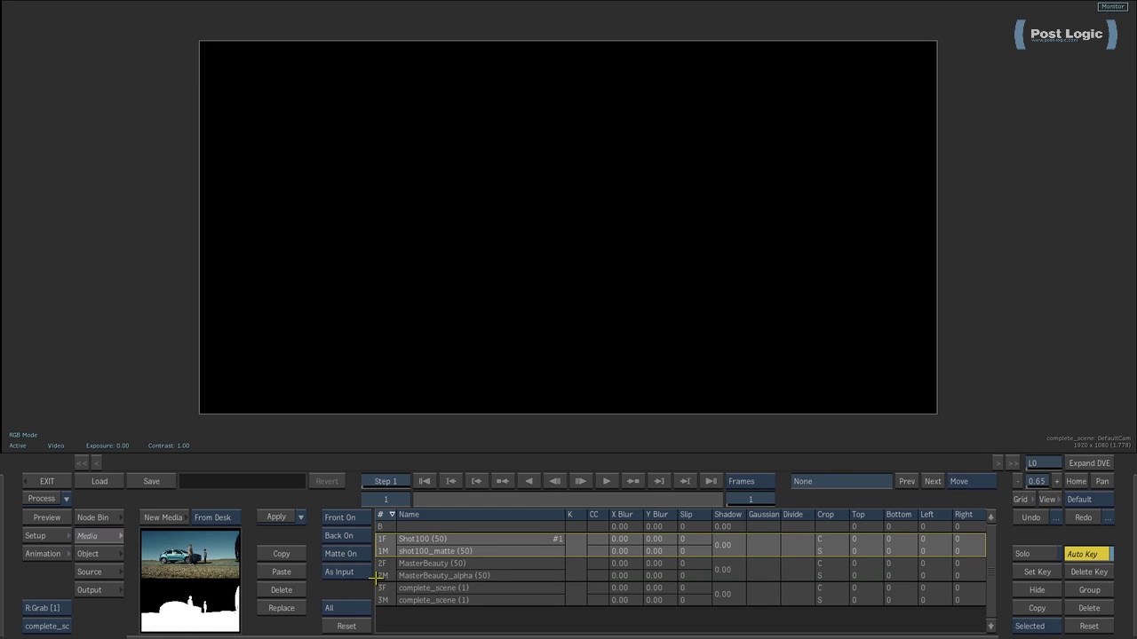
left_click(96, 518)
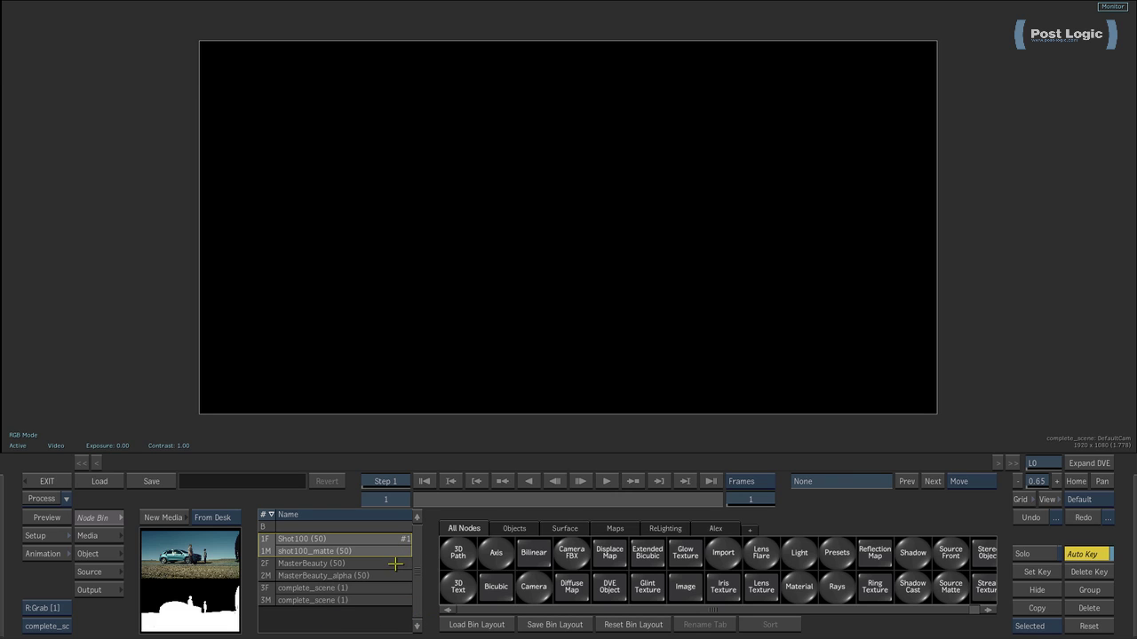
left_click_drag(905, 565, 752, 555)
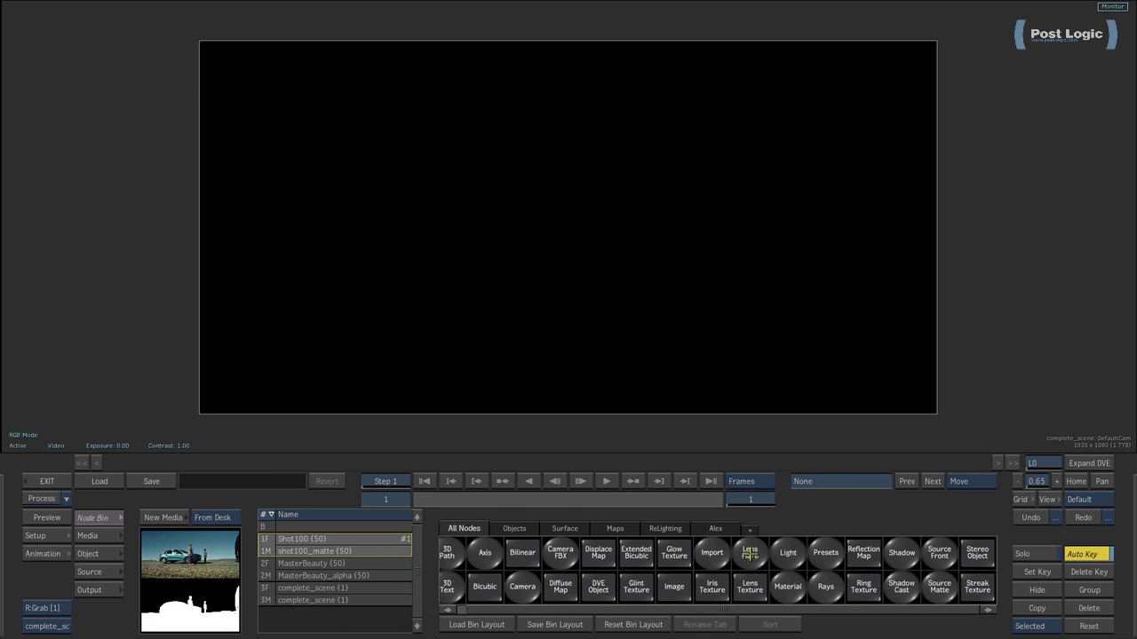
left_click(565, 528)
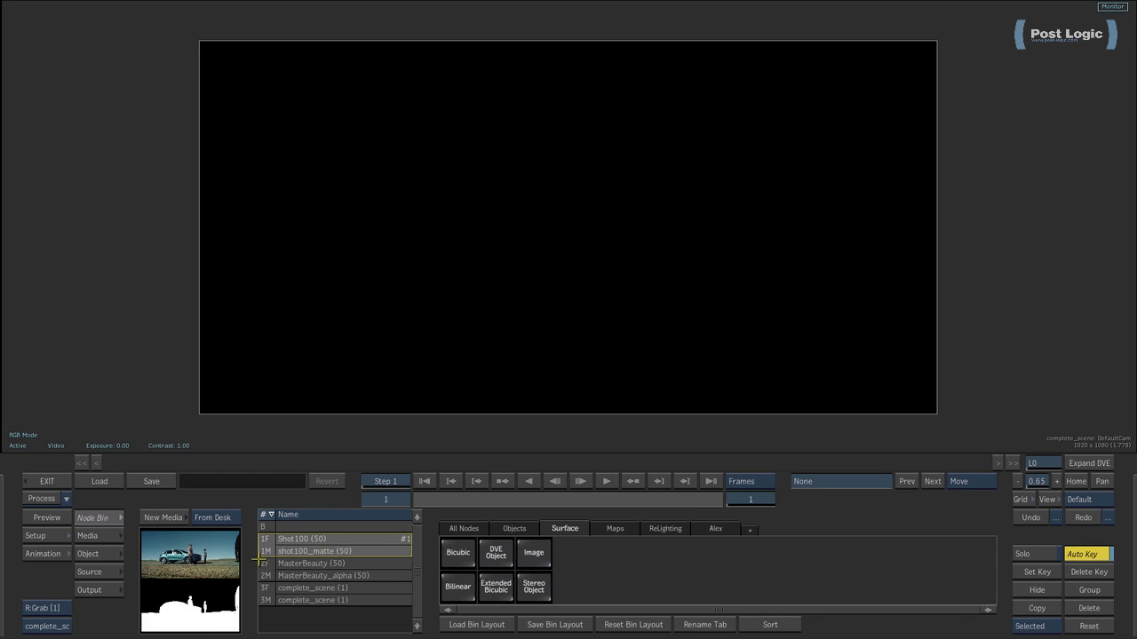
left_click(533, 553)
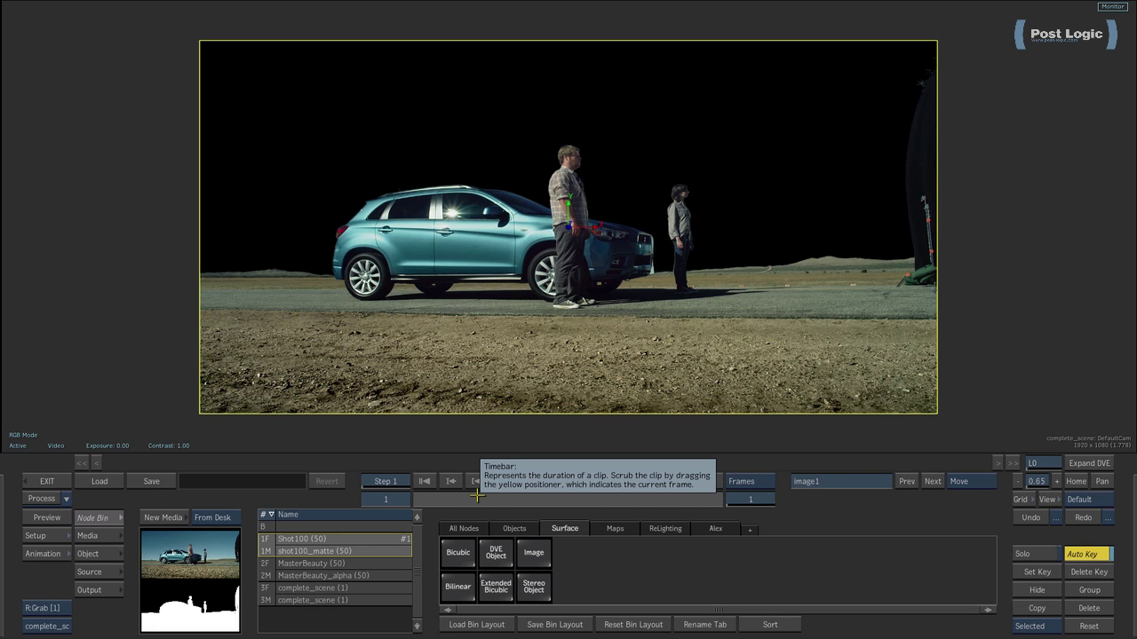
- Set the Action length to 50 frames and select the MasterBeauty media
left_click(748, 504)
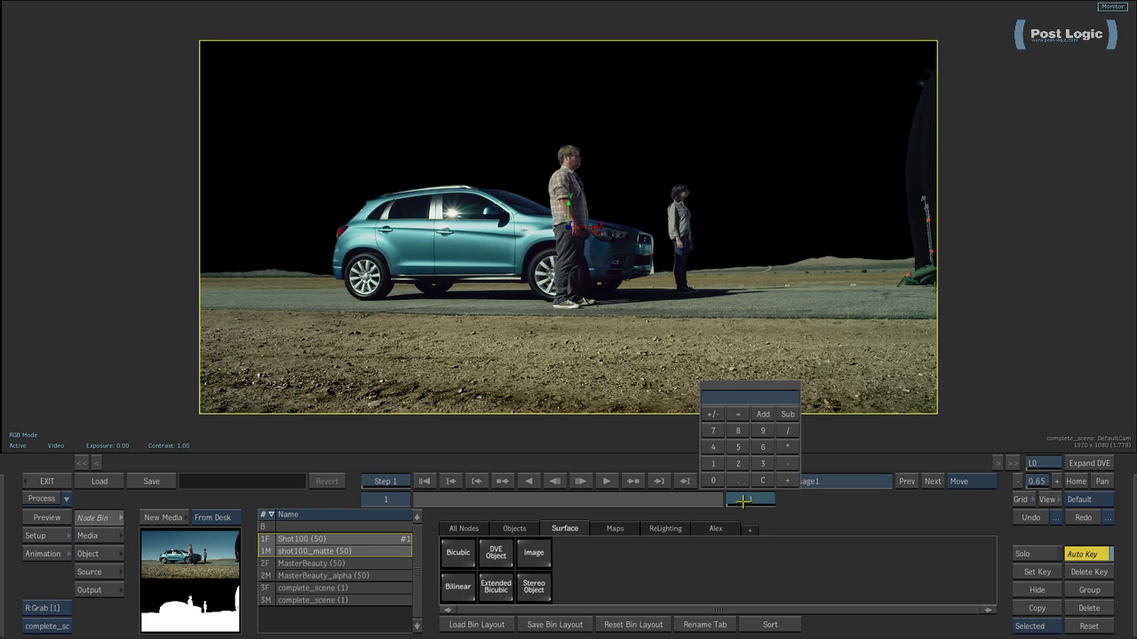
type("50")
key("Return")
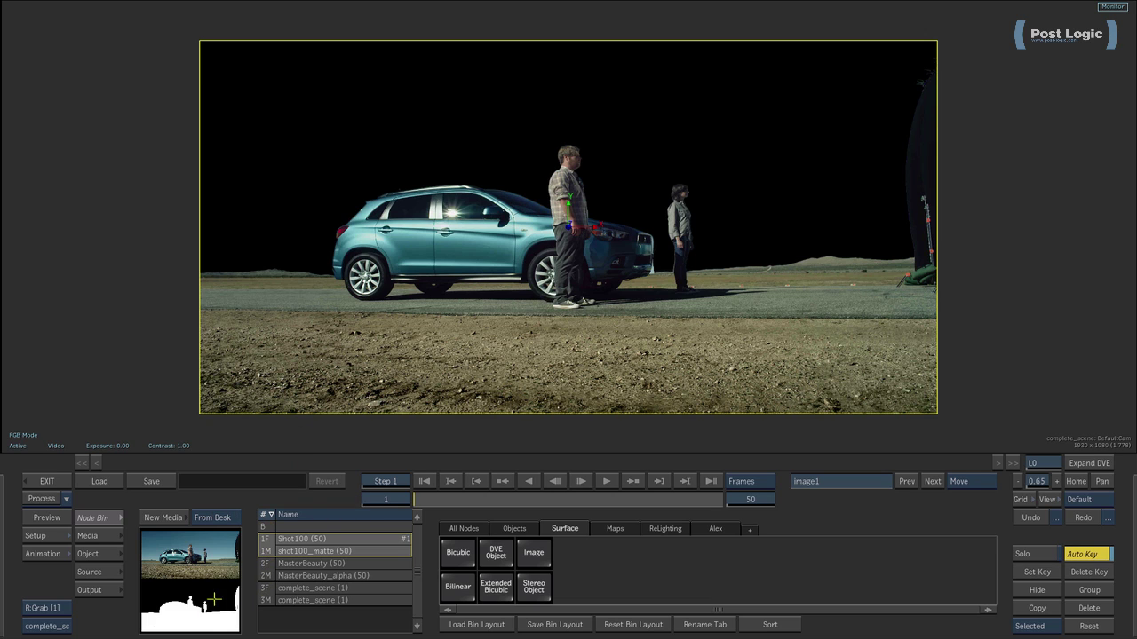
left_click(263, 564)
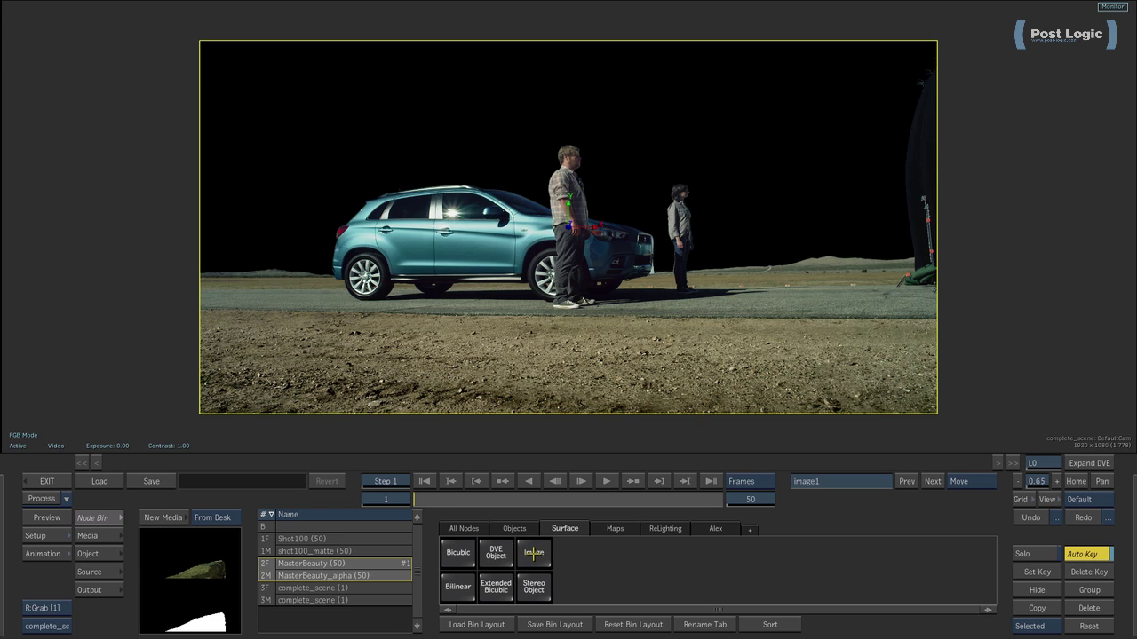
left_click_drag(536, 552, 576, 226)
left_click(1032, 518)
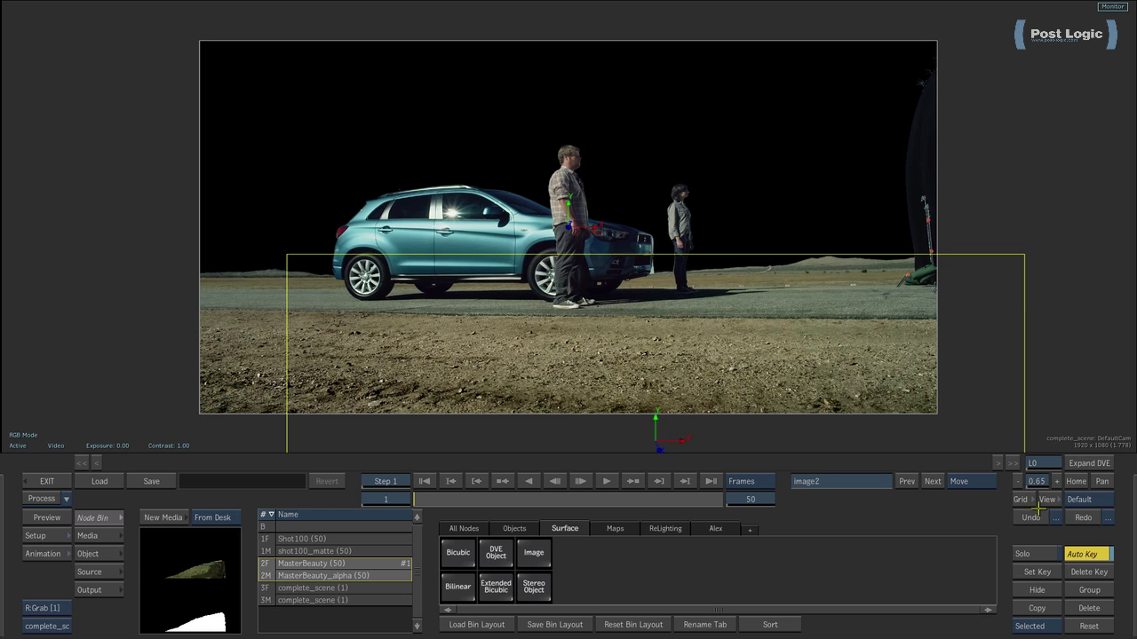
left_click(1031, 518)
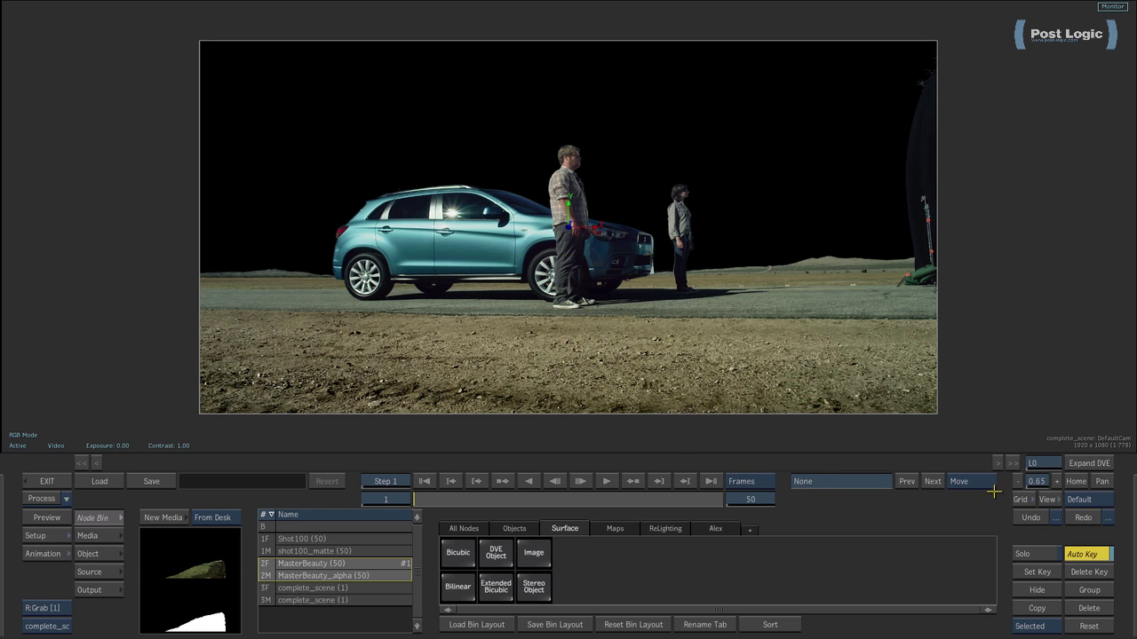
- Add an Image surface with the MasterBeauty media, centred over the car shot
left_click(534, 555)
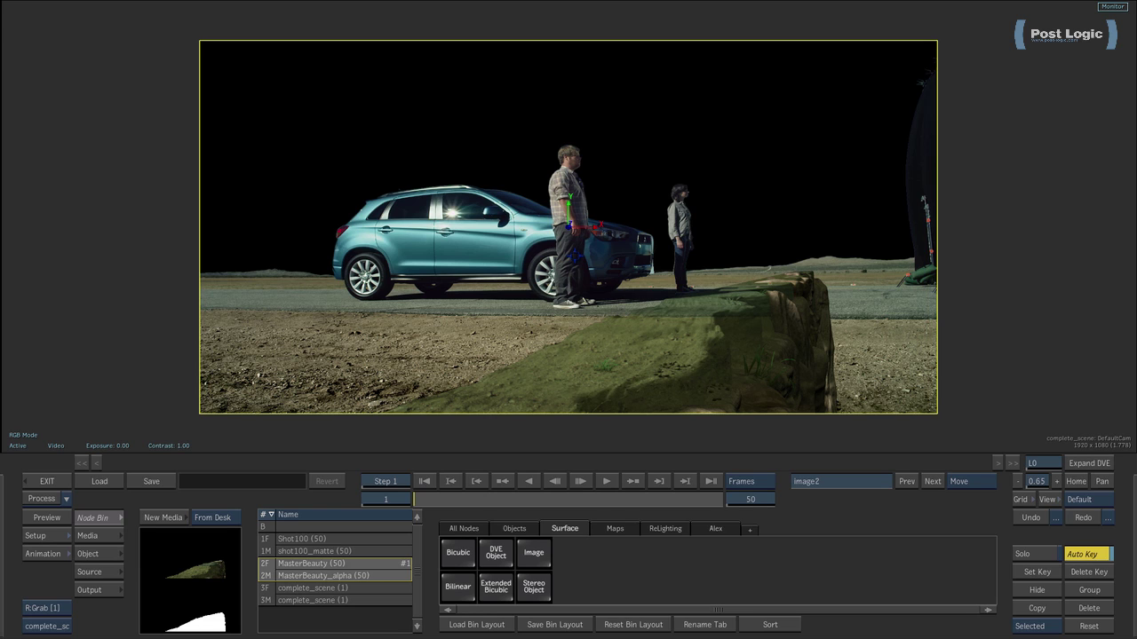
left_click_drag(859, 370, 636, 317)
key("ctrl+space")
left_click_drag(597, 255, 690, 209)
left_click_drag(840, 364, 515, 342)
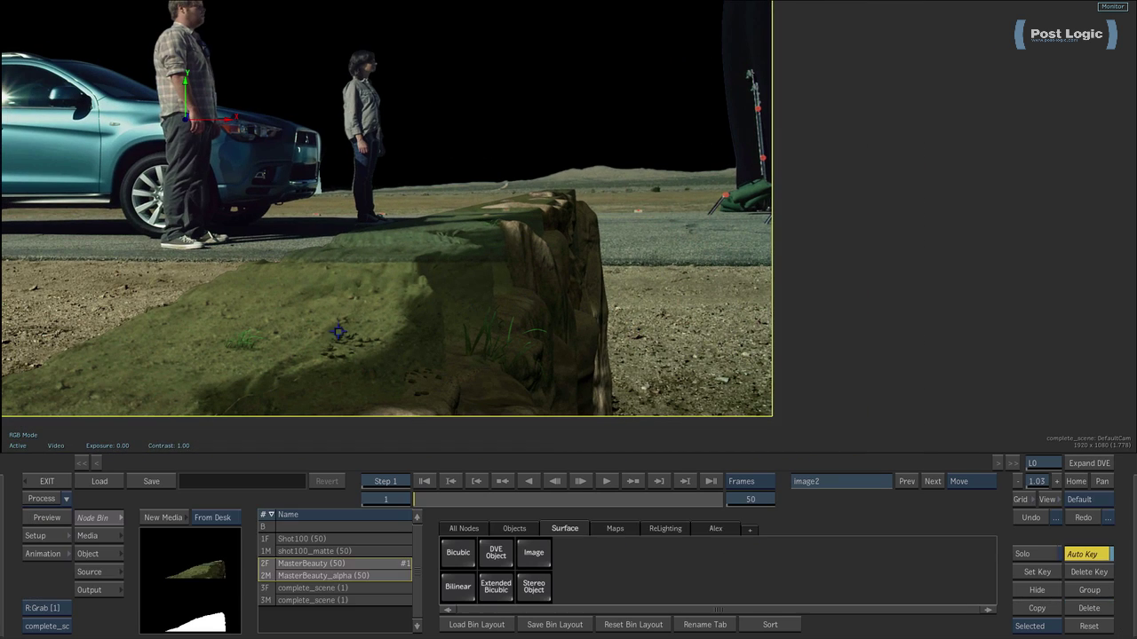
key("ctrl+space")
left_click_drag(544, 384, 552, 314)
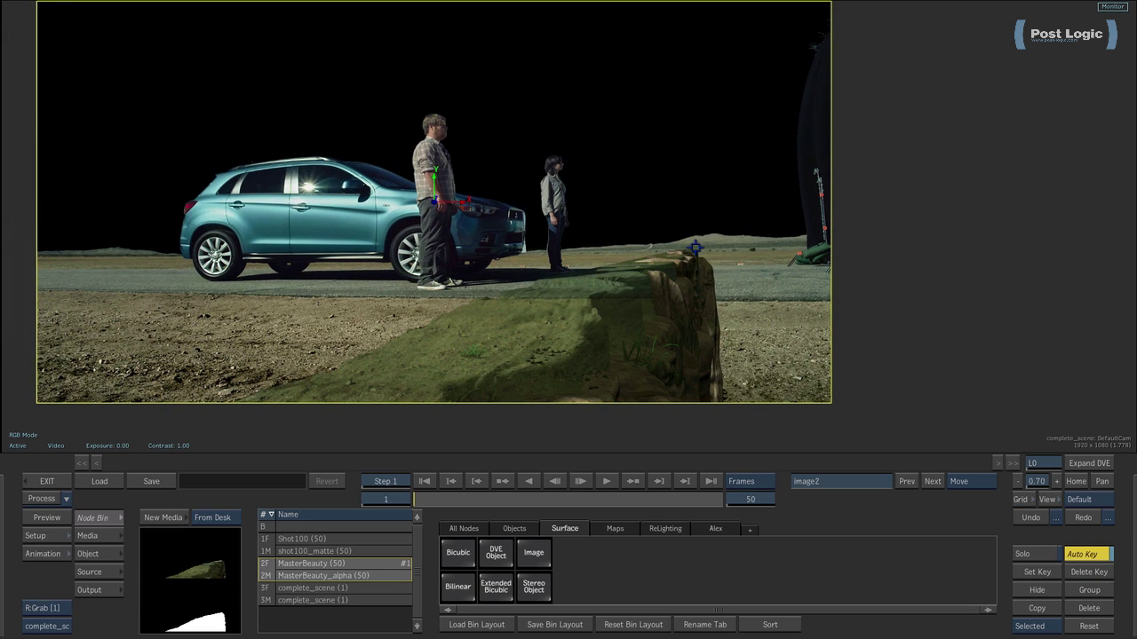
key("ctrl+space")
mouse_move(749, 353)
left_mouse_down()
mouse_move(699, 332)
mouse_move(761, 320)
mouse_move(740, 350)
left_mouse_up()
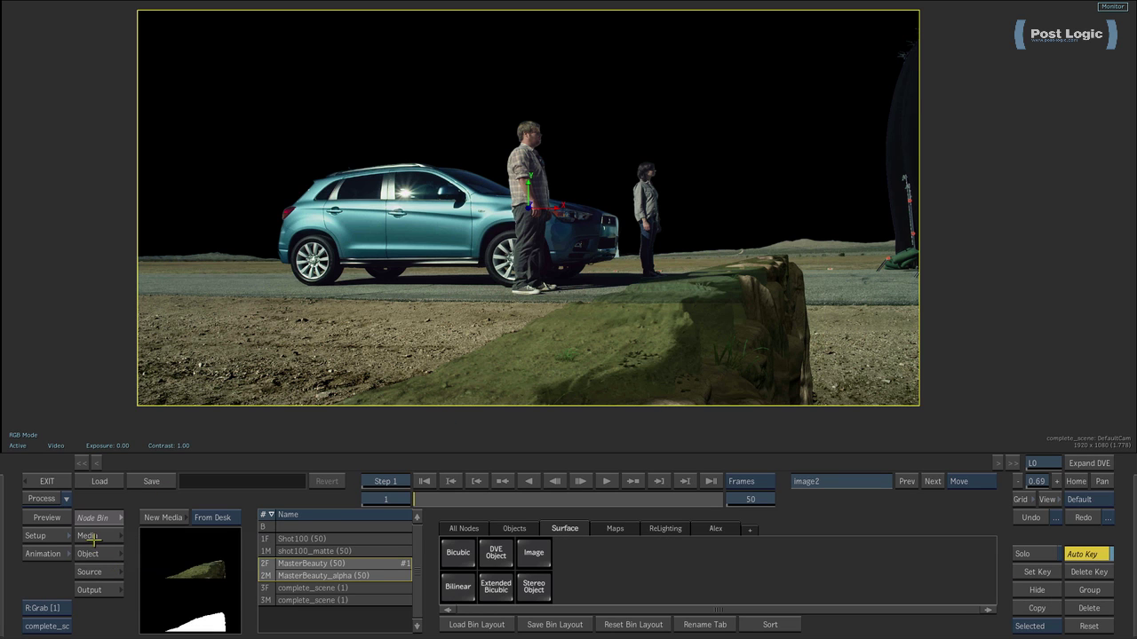
- Open the keyer for the Shot100 matte media and switch it to the Luminance keyer
left_click(91, 536)
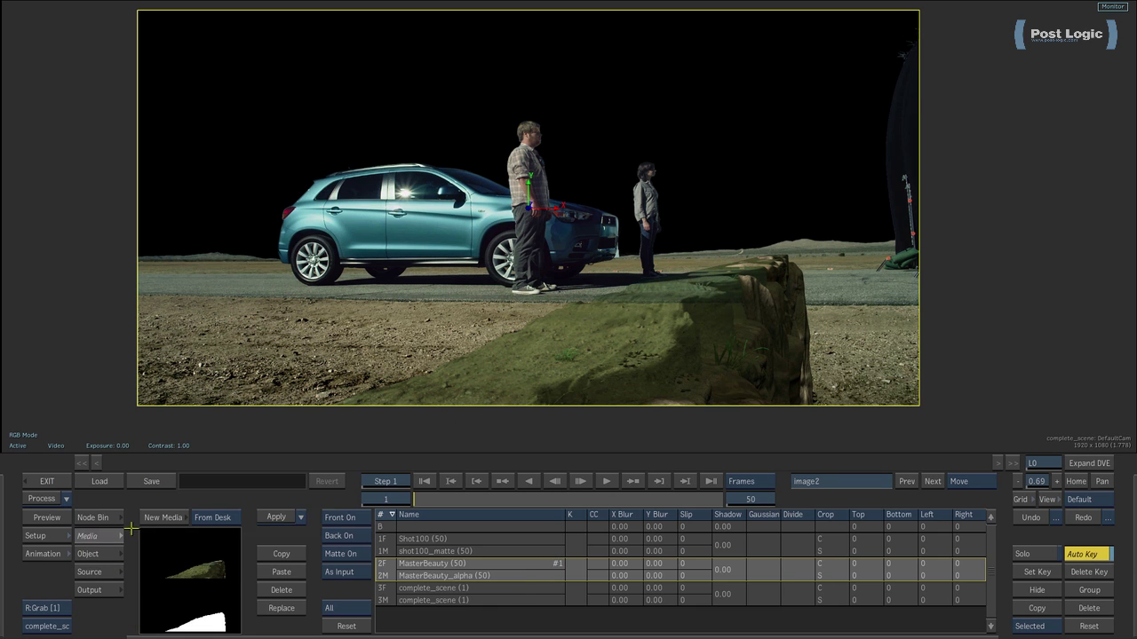
left_click(574, 545)
left_click(574, 570)
left_click(576, 543)
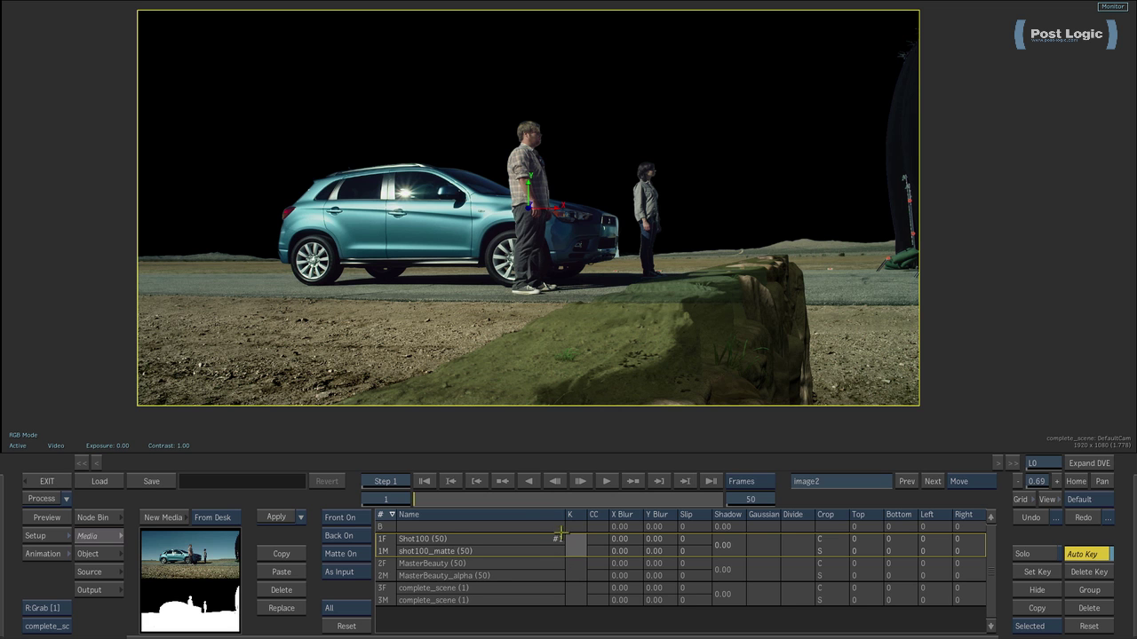
left_click(577, 552)
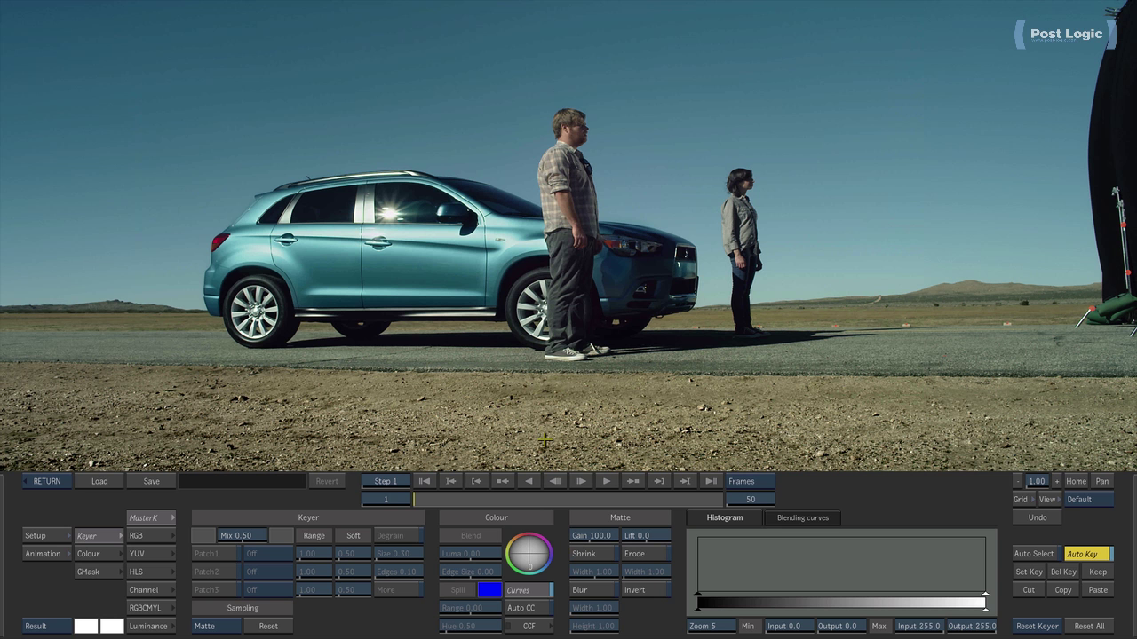
key("ctrl+space")
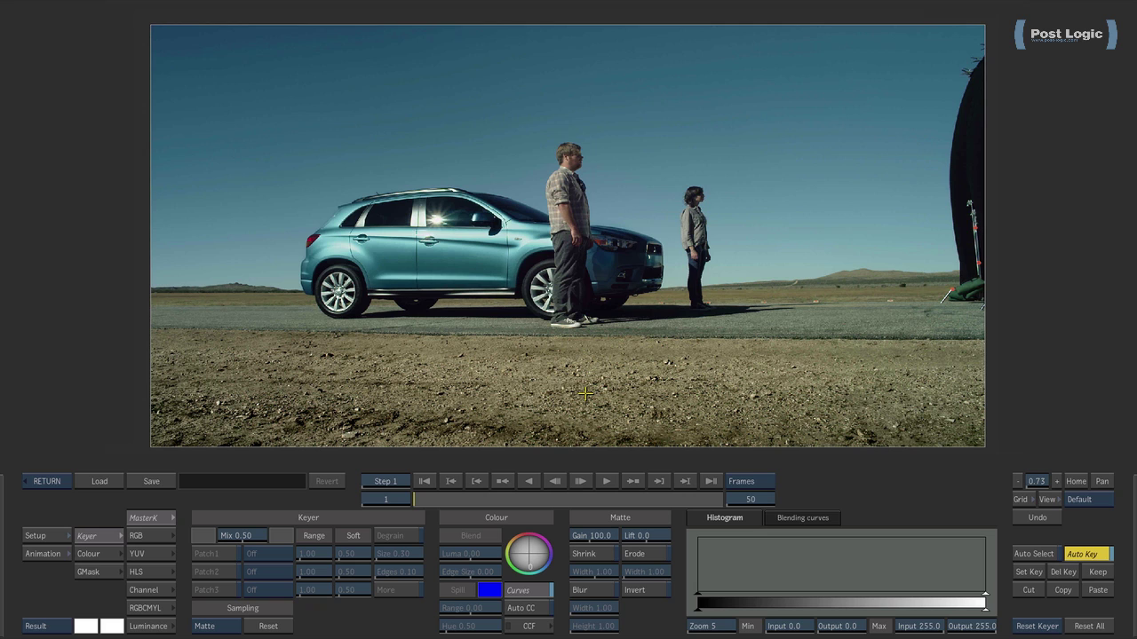
left_click(147, 626)
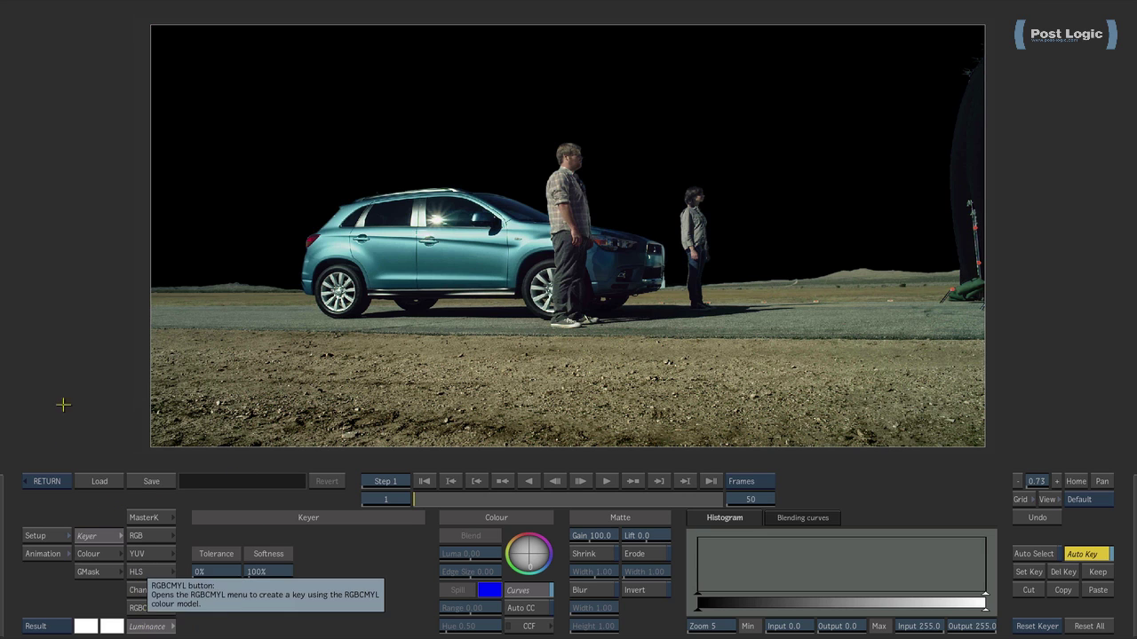
- Open the keyer's GMask settings and show the Action composite as the working view
left_click(89, 573)
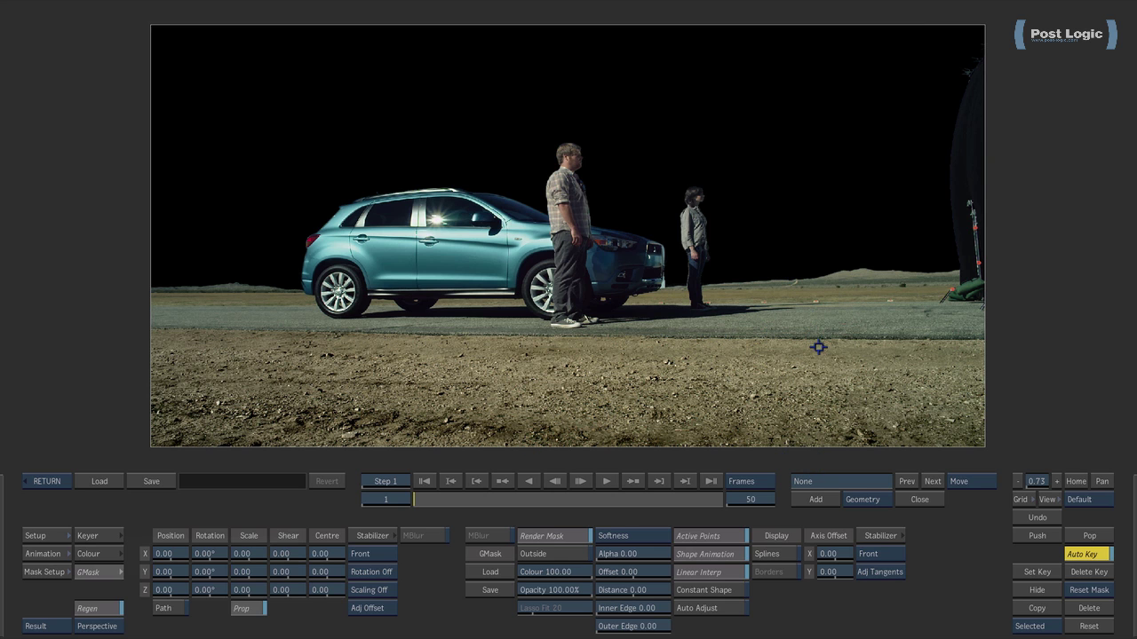
left_click_drag(688, 384, 670, 365)
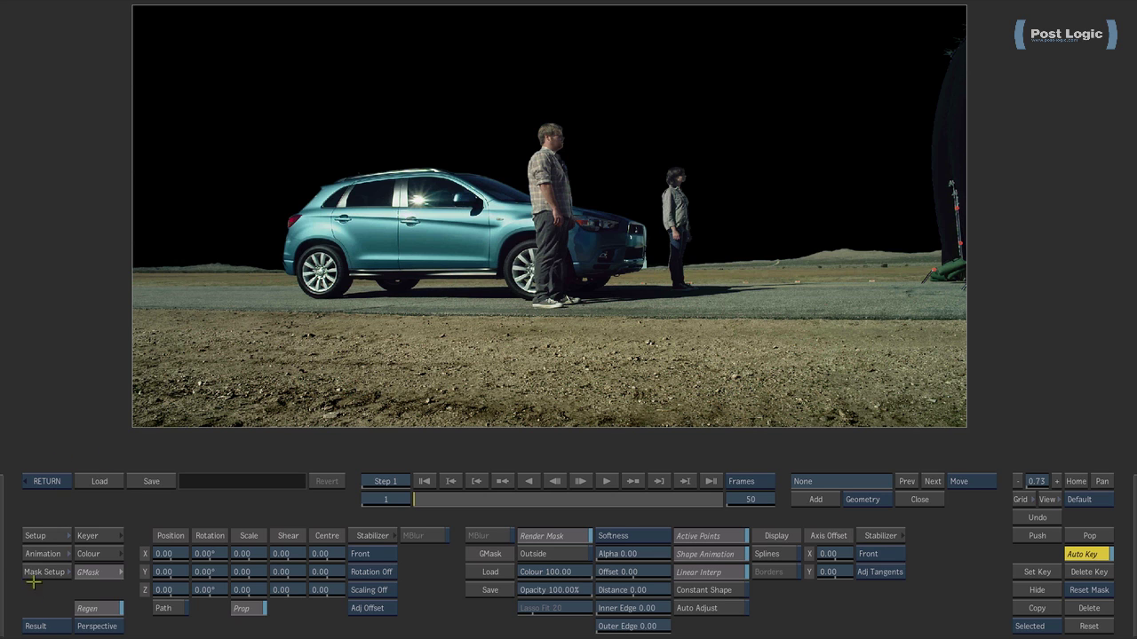
left_click(44, 625)
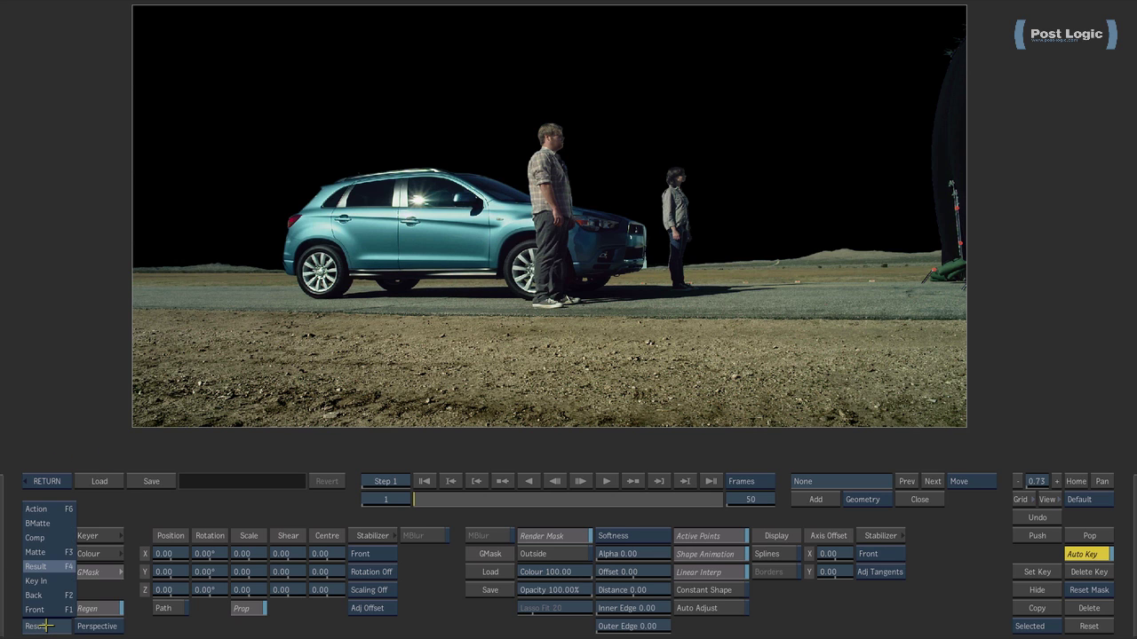
left_click(46, 509)
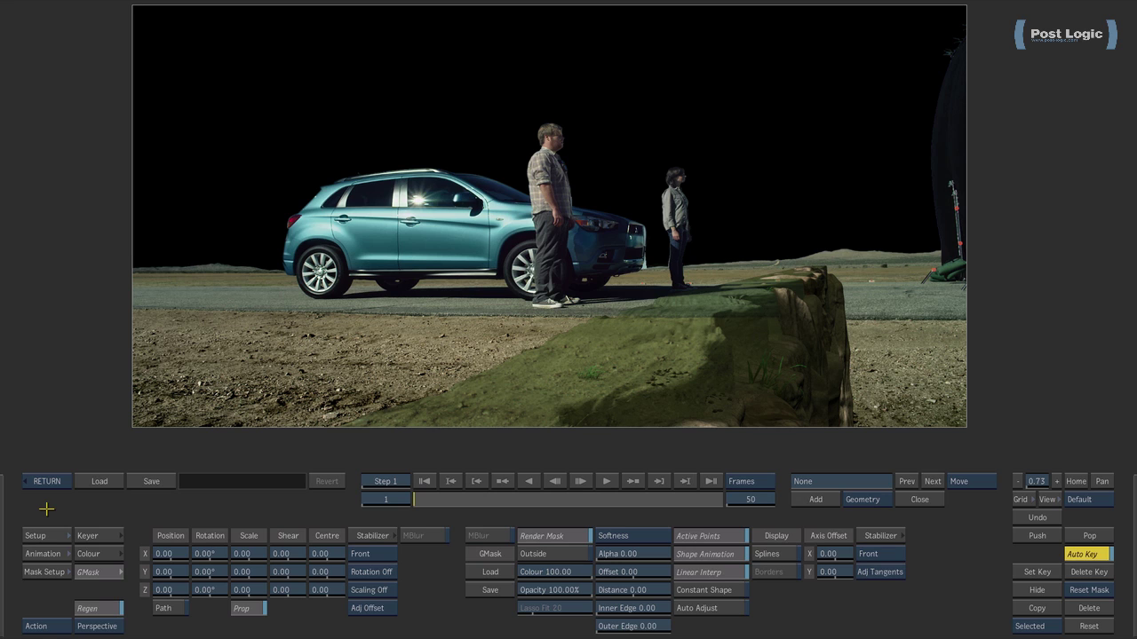
- Add a closed garbage mask running along the cliff top, up past the horizon and around the outside of the frame beside the black curtain
left_click(816, 500)
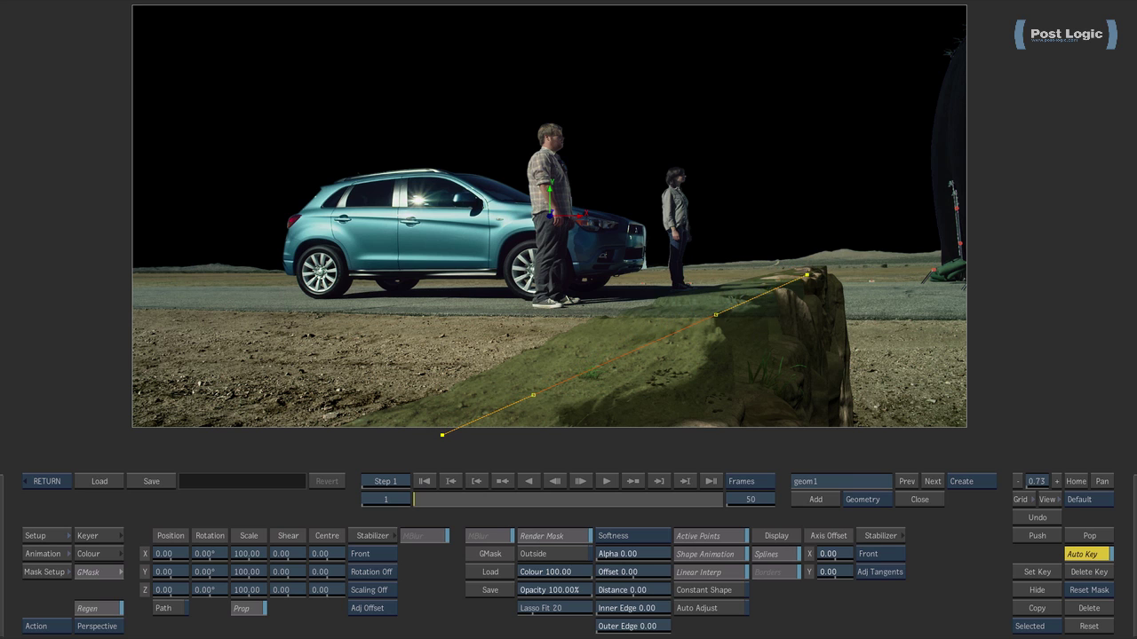
left_click(802, 279)
left_click(811, 268)
left_click(778, 262)
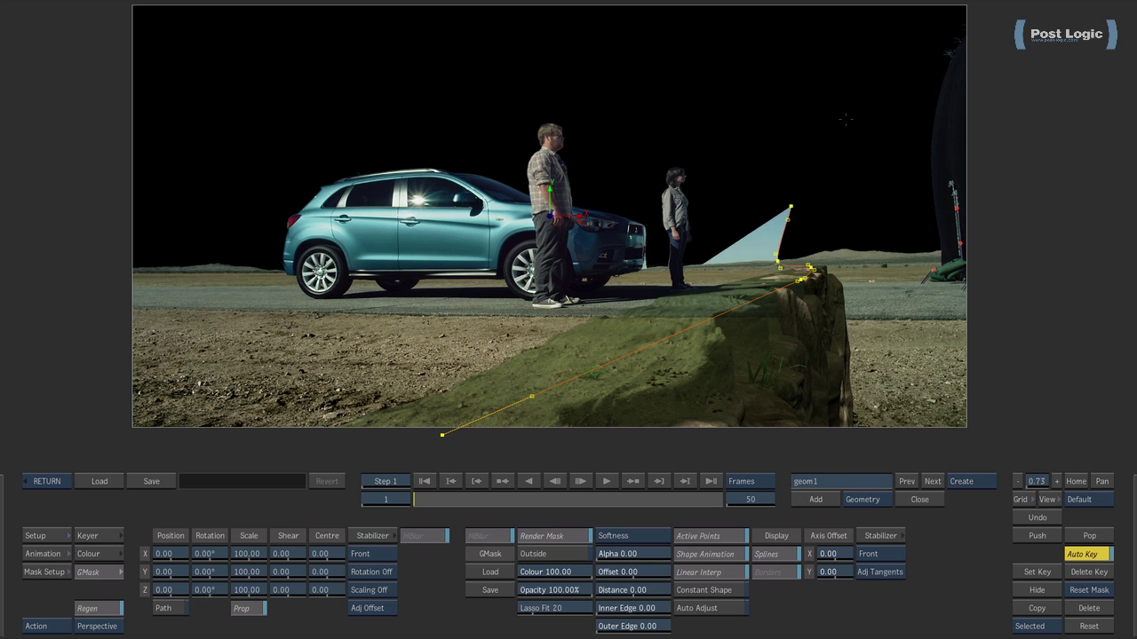
left_click(993, 8)
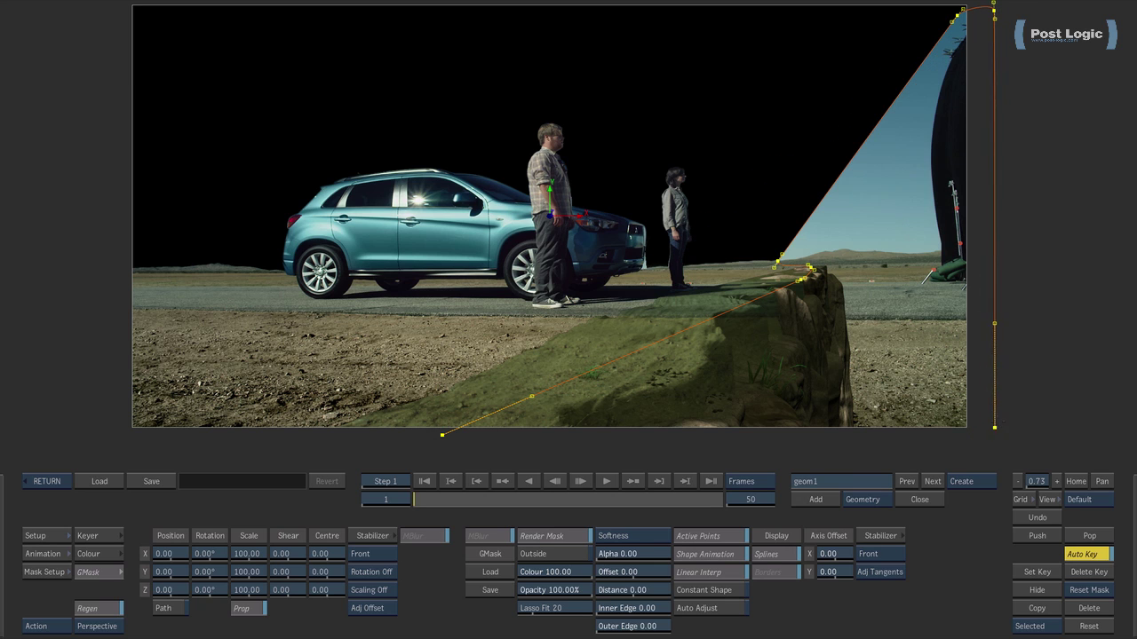
left_click_drag(998, 416, 968, 448)
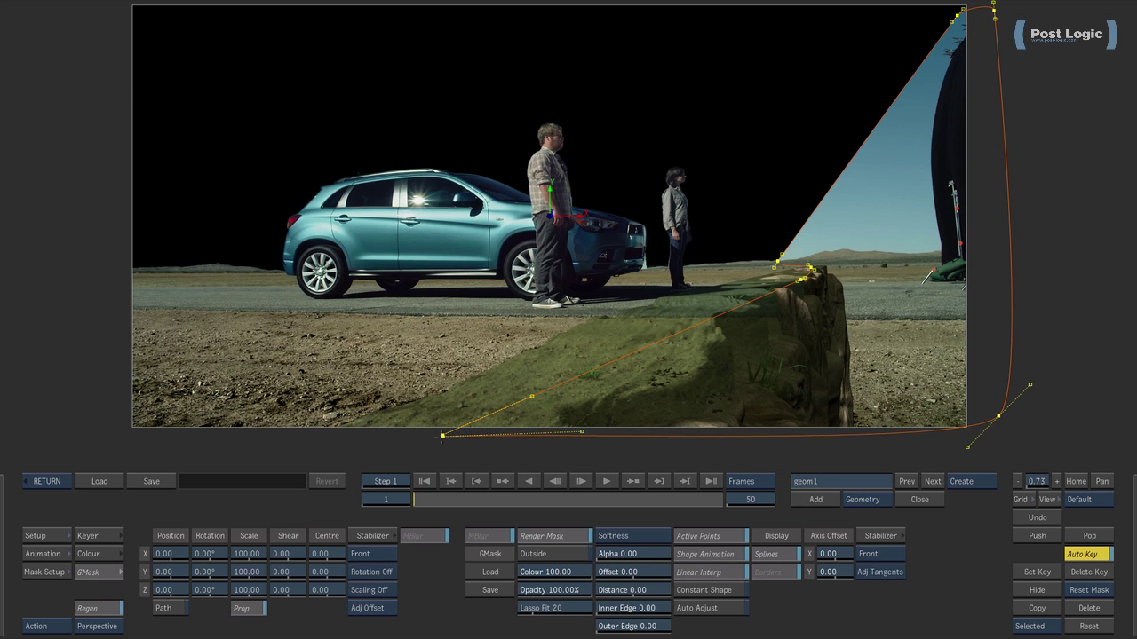
left_click_drag(581, 432, 670, 457)
left_click(924, 500)
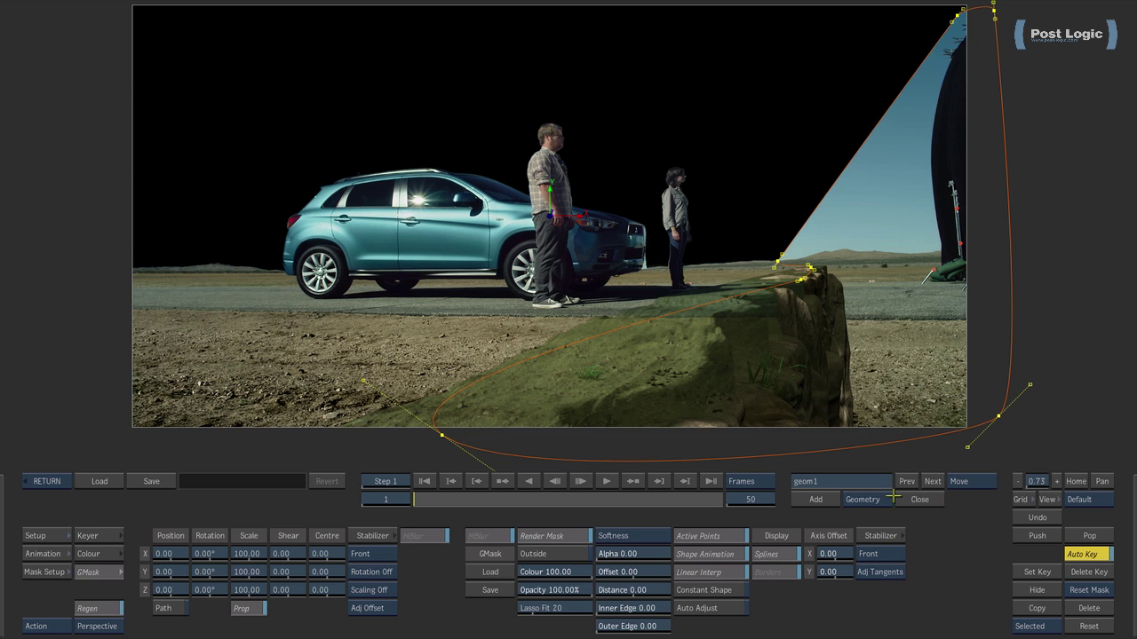
- Set the garbage mask's Colour to 0 in the Matte view and display the keyed Result
key("ctrl+space")
left_click_drag(868, 320, 837, 336)
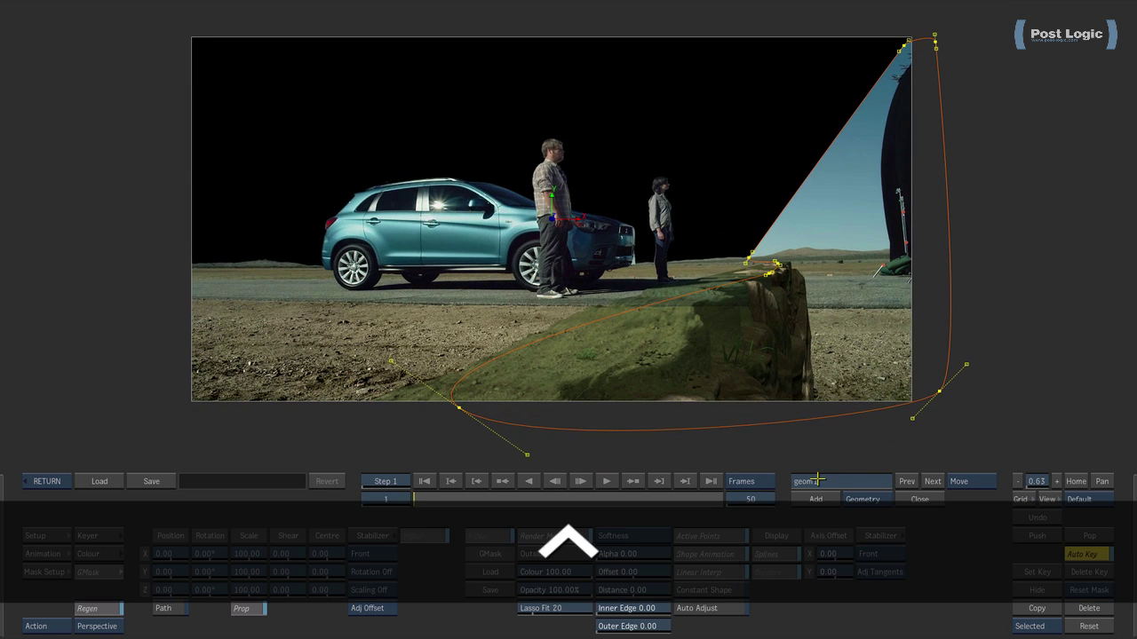
key("F3")
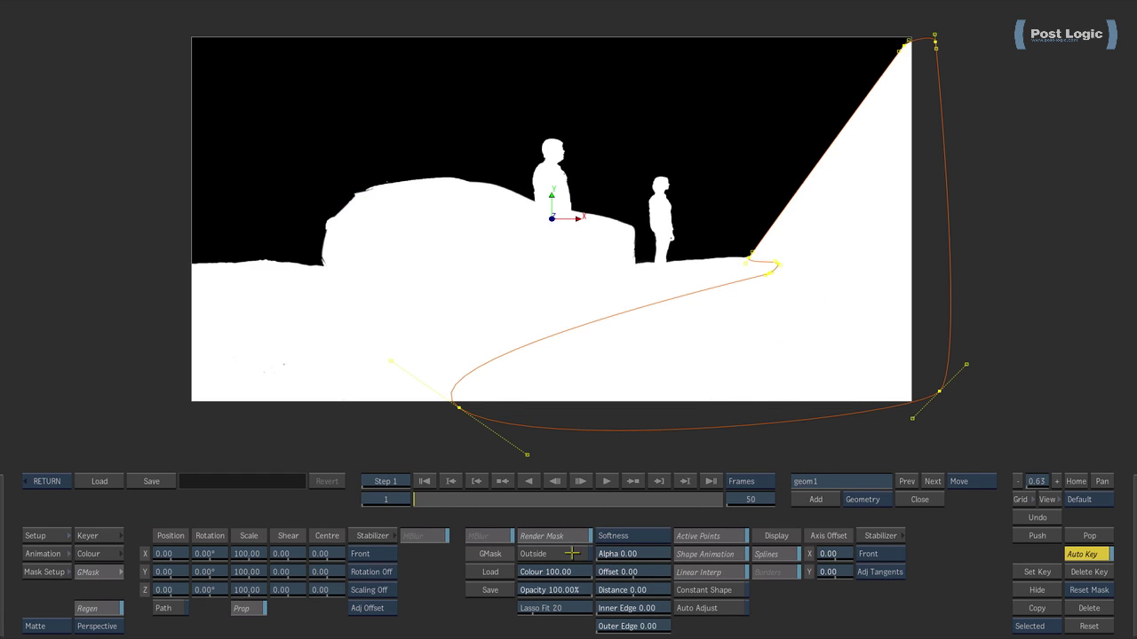
left_click_drag(569, 572, 500, 575)
key("F4")
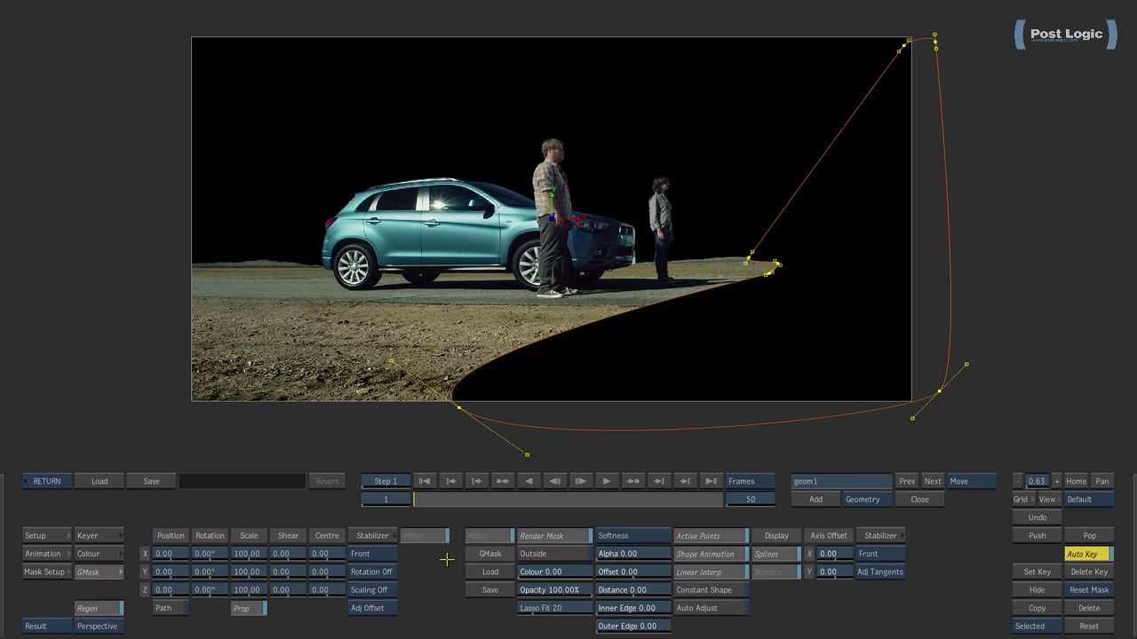
- Display the Action composite and scrub the opening frames to check the mask against the cliff
left_click(45, 626)
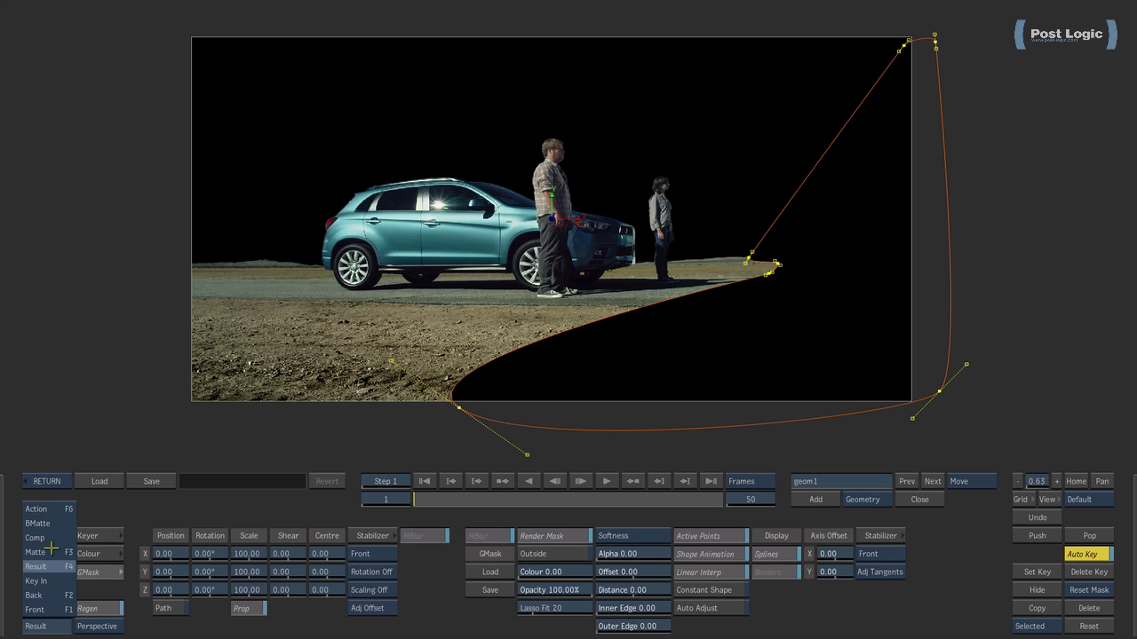
left_click(39, 510)
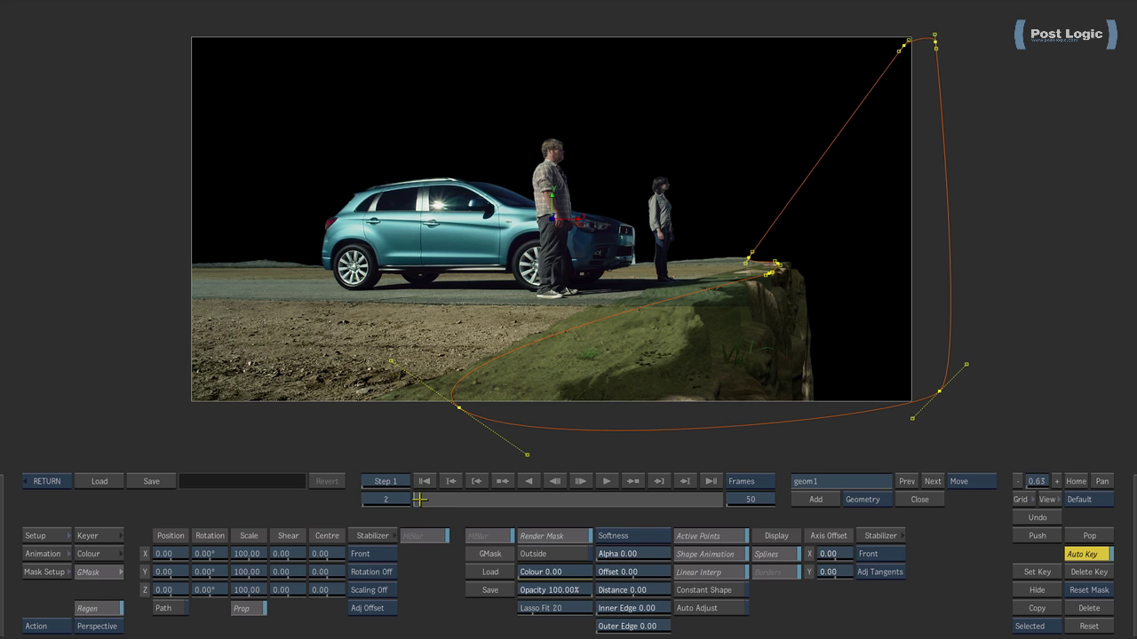
left_click_drag(420, 499, 435, 524)
key("ctrl+space")
left_click_drag(609, 348, 624, 373)
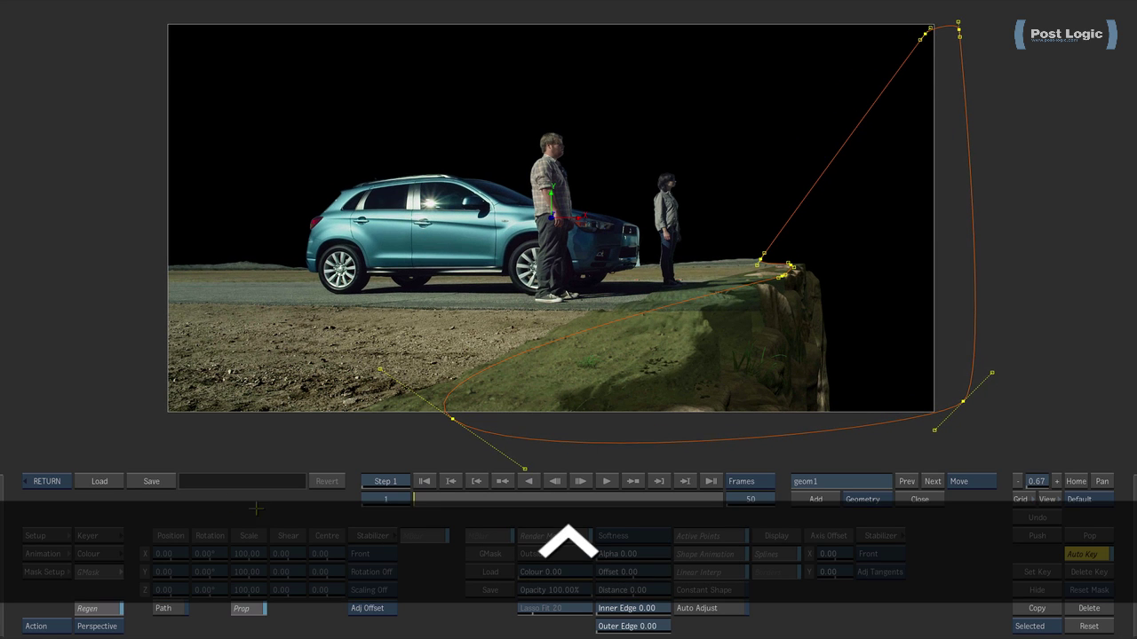
- Show the Front view and reposition the mask points beside the horizon and road edge
key("F1")
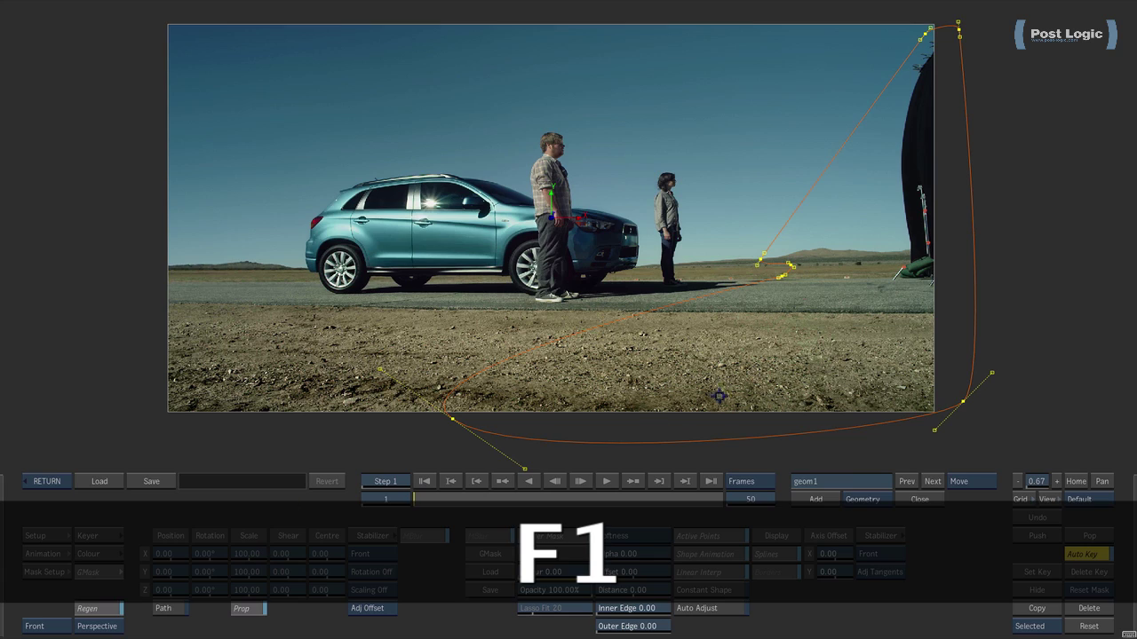
key("ctrl+space")
left_click_drag(573, 273, 500, 290)
key("ctrl+space")
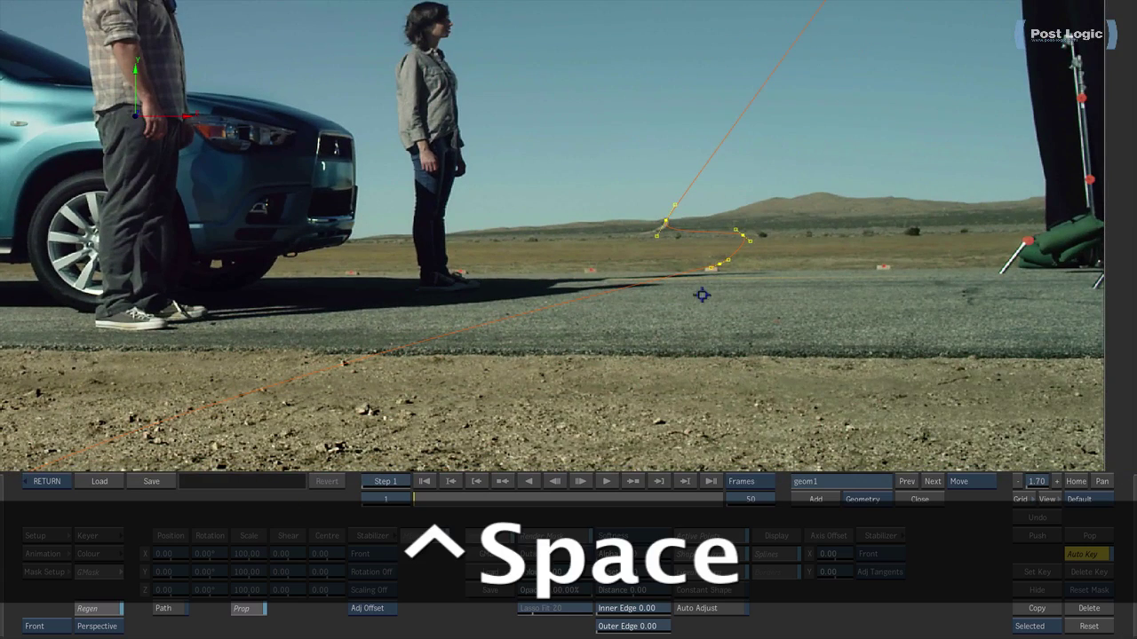
left_click_drag(722, 263, 765, 235)
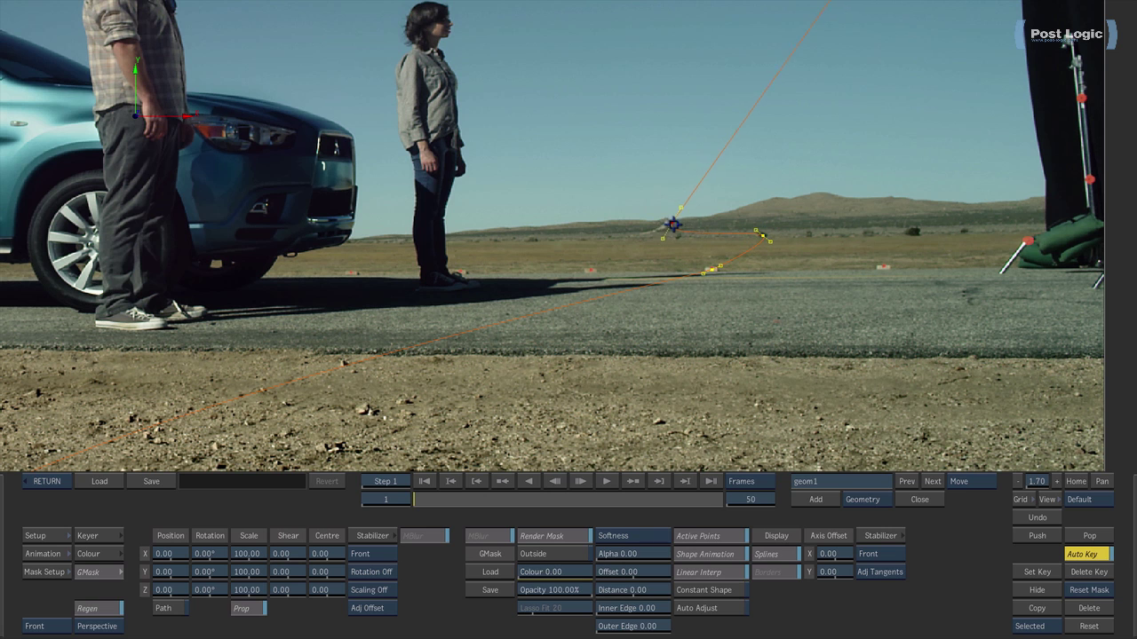
- Straighten the mask edge across the dirt by adjusting the lower-left point's tangent, and move the lower-right point slightly further below the frame
key("ctrl+space")
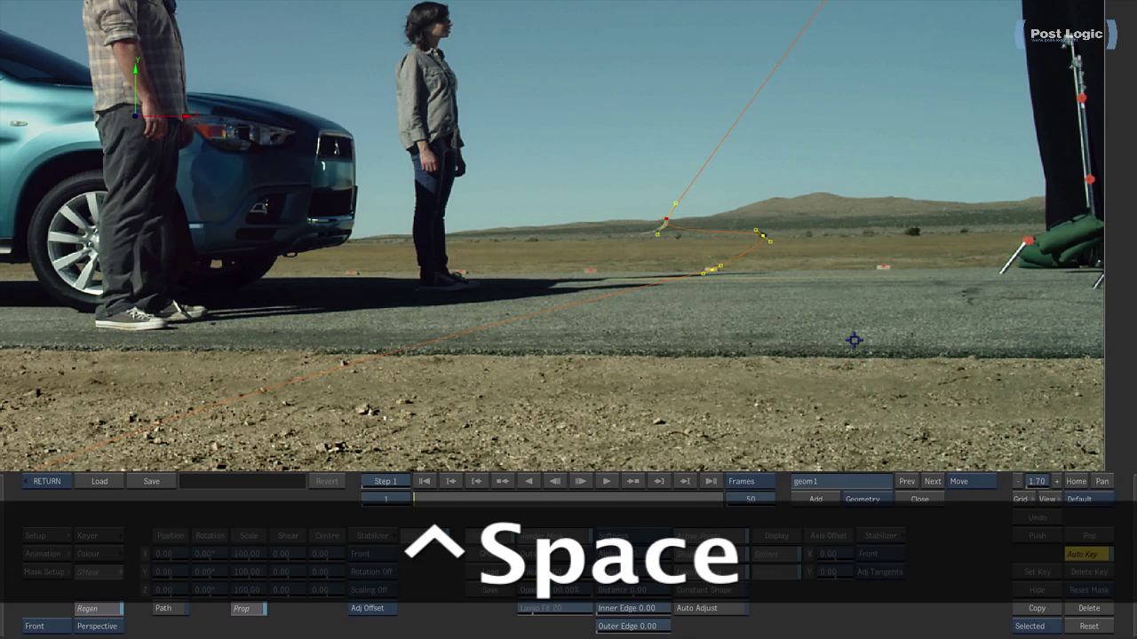
left_click_drag(855, 341, 698, 328)
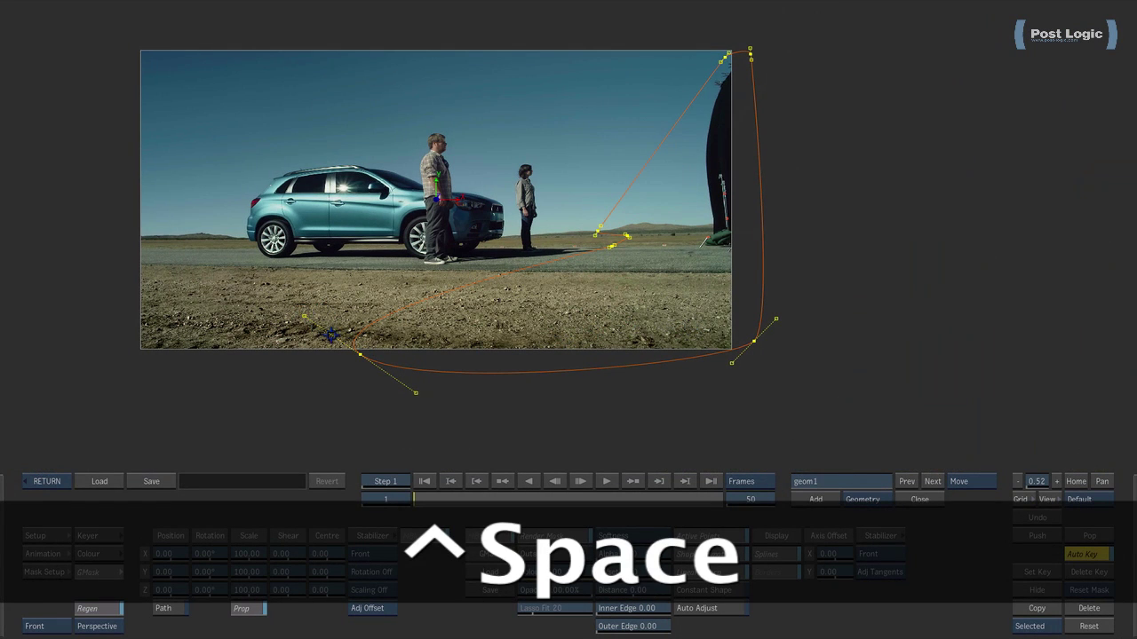
left_click_drag(303, 316, 364, 363)
key("space")
key("ctrl+space")
left_click_drag(559, 340, 675, 377)
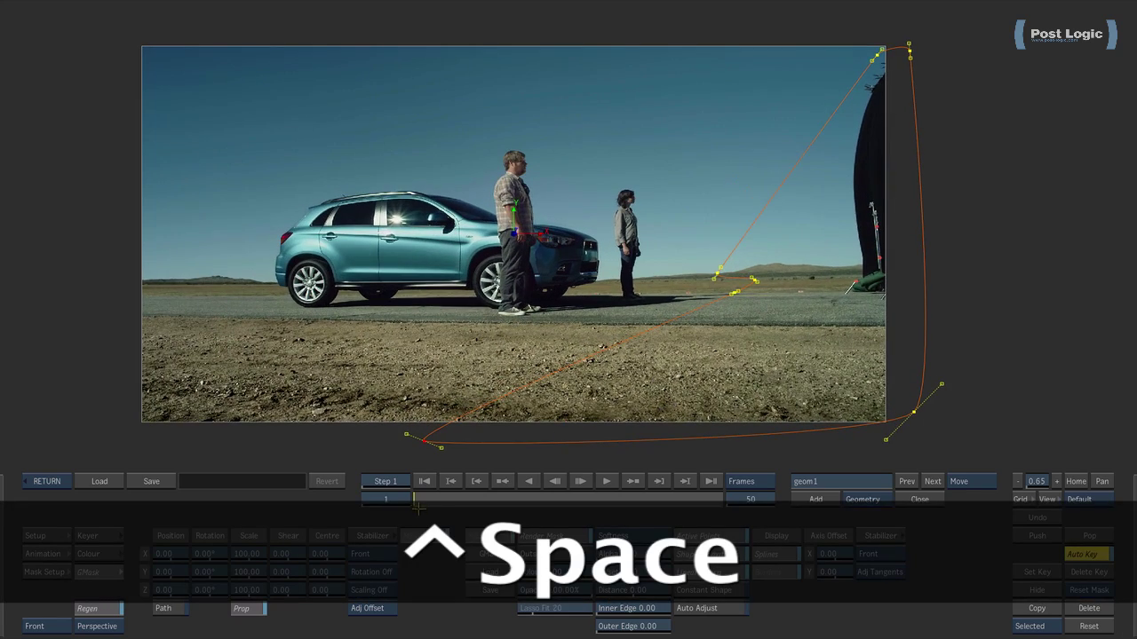
left_click_drag(421, 499, 353, 502)
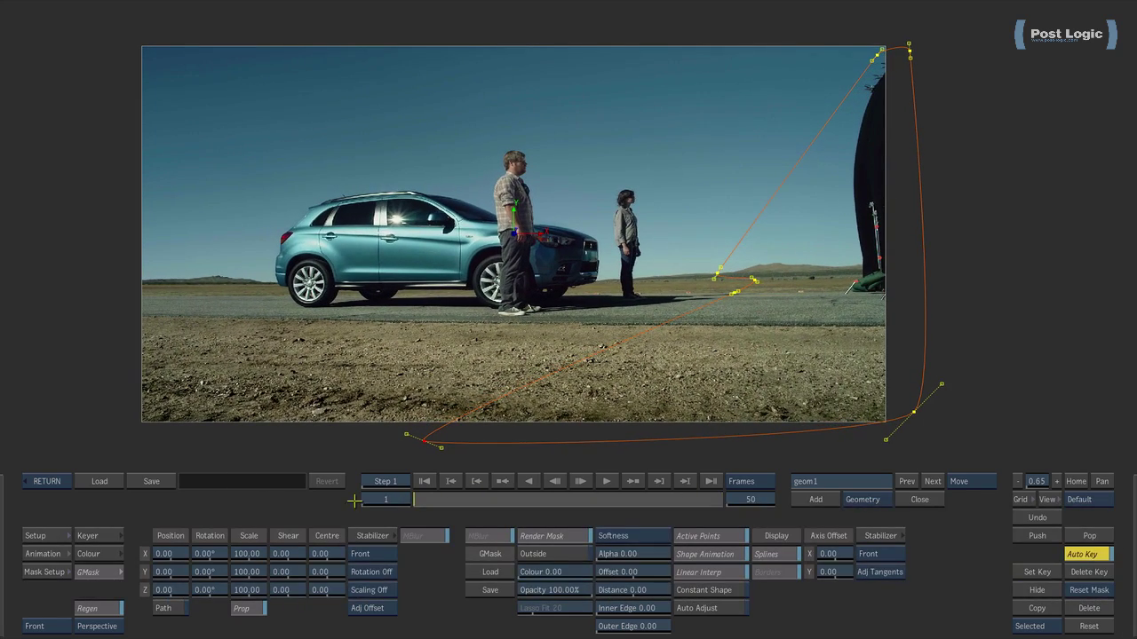
key("ctrl+space")
left_click_drag(726, 415, 716, 408)
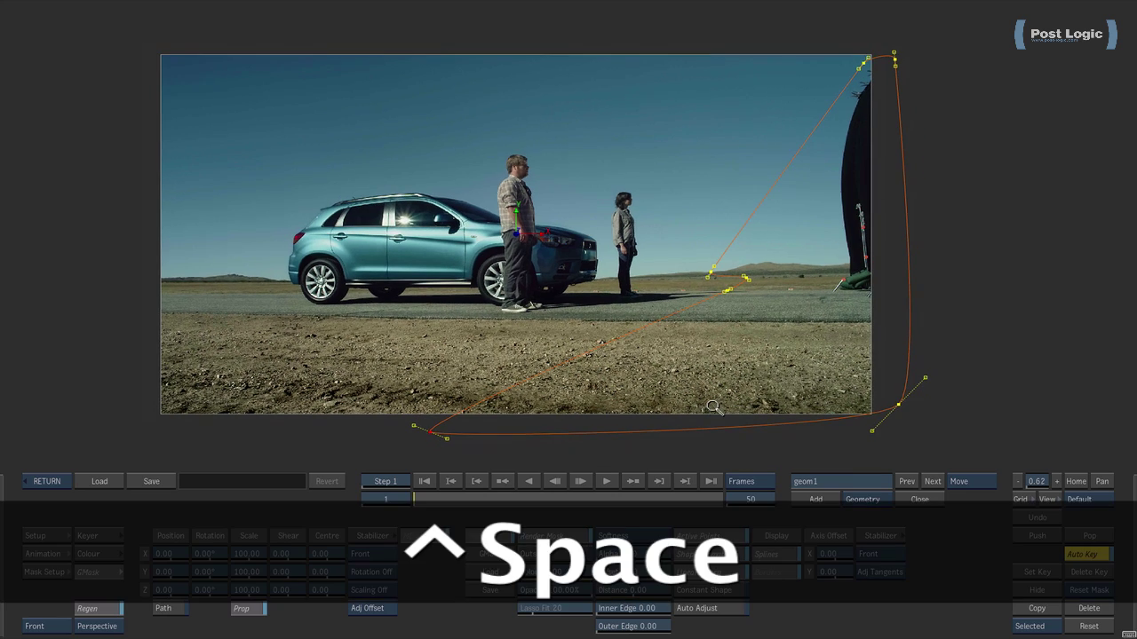
left_click(900, 406)
left_click_drag(900, 406, 900, 415)
- Select the three mask points near the horizon and open their point stabilizer with Adj Tangents
key("ctrl+space")
mouse_move(815, 375)
left_mouse_down()
mouse_move(857, 380)
mouse_move(794, 372)
left_mouse_up()
key("ctrl+space")
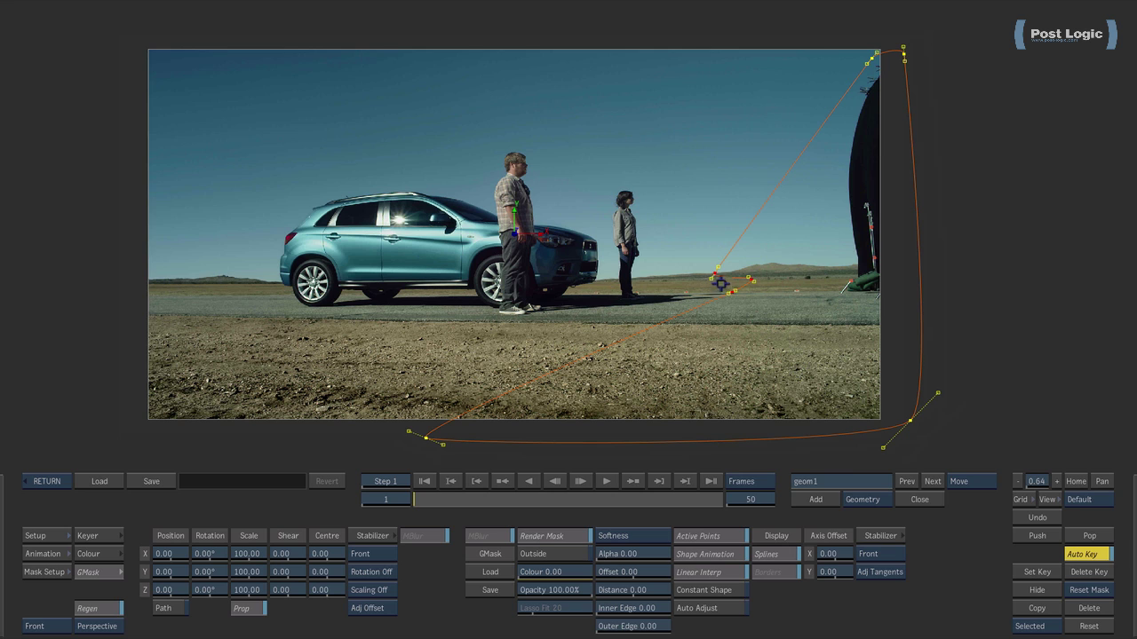
mouse_move(698, 256)
left_mouse_down()
mouse_move(743, 294)
mouse_move(756, 341)
left_mouse_up()
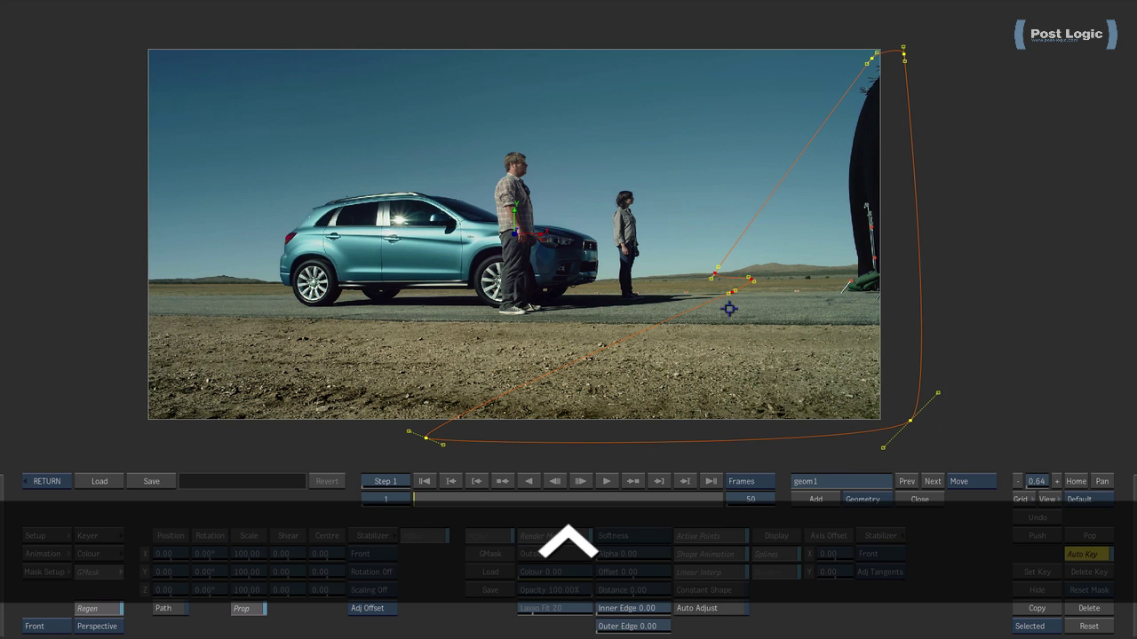
left_click_drag(695, 252, 767, 311)
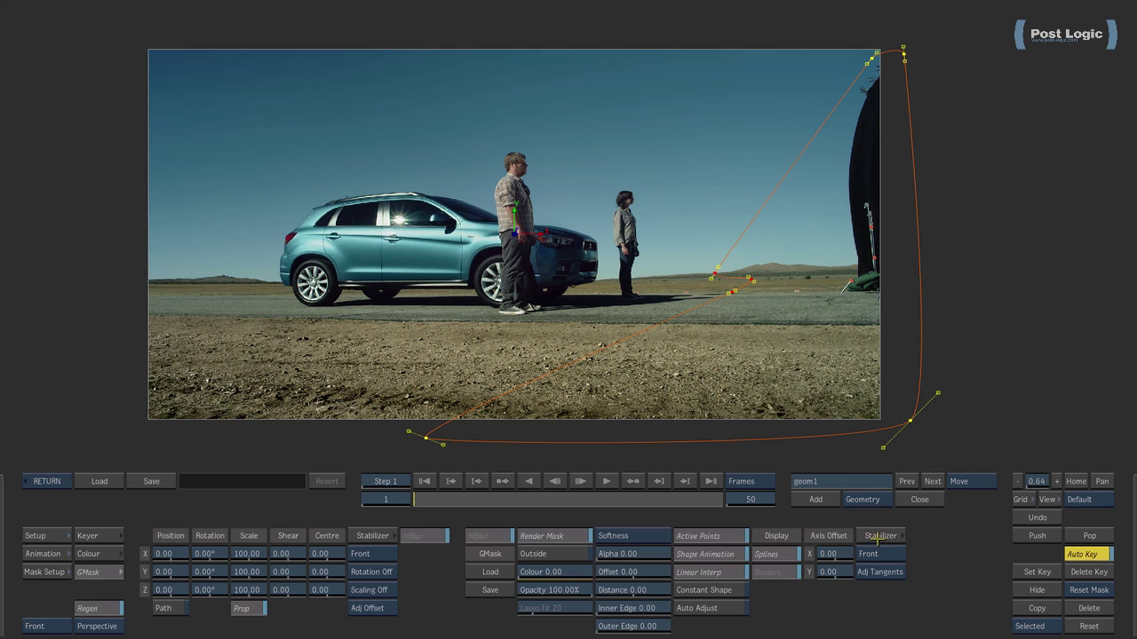
left_click(885, 572)
left_click(879, 536)
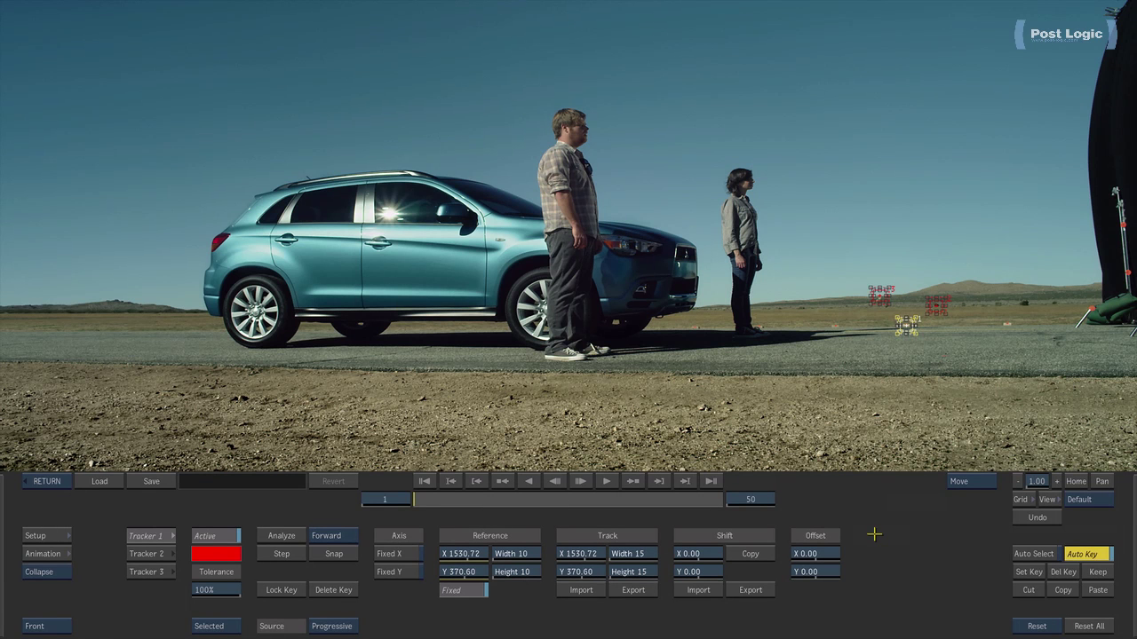
- Gang the three trackers, set the track box to width 17 and height 18, and turn off the Fixed reference
left_click_drag(921, 366, 685, 315)
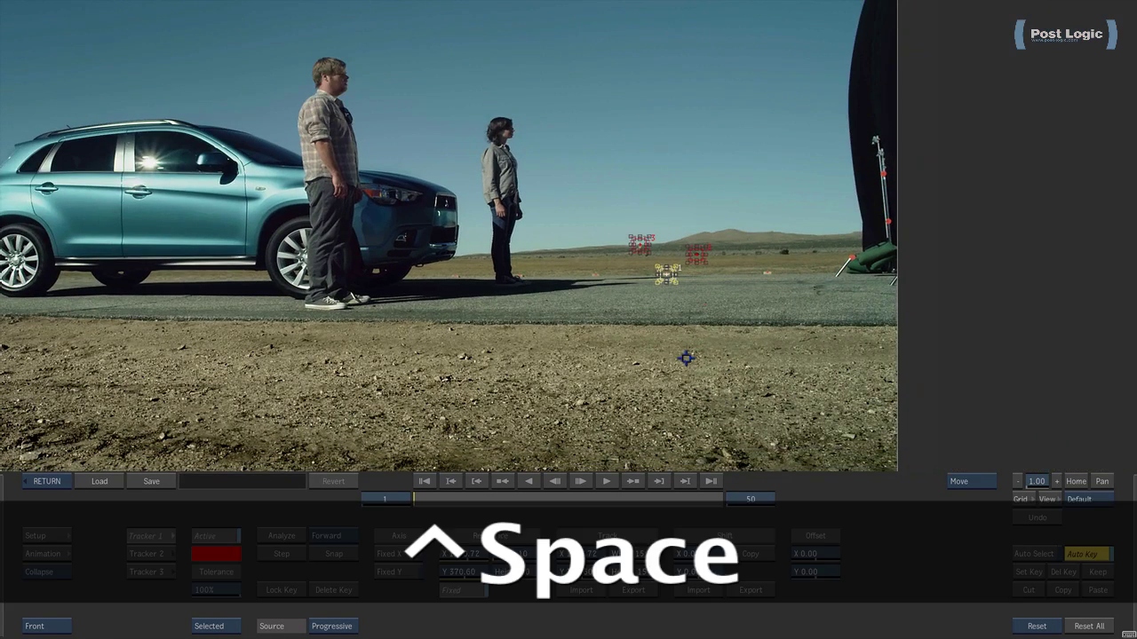
left_click_drag(737, 350, 762, 436)
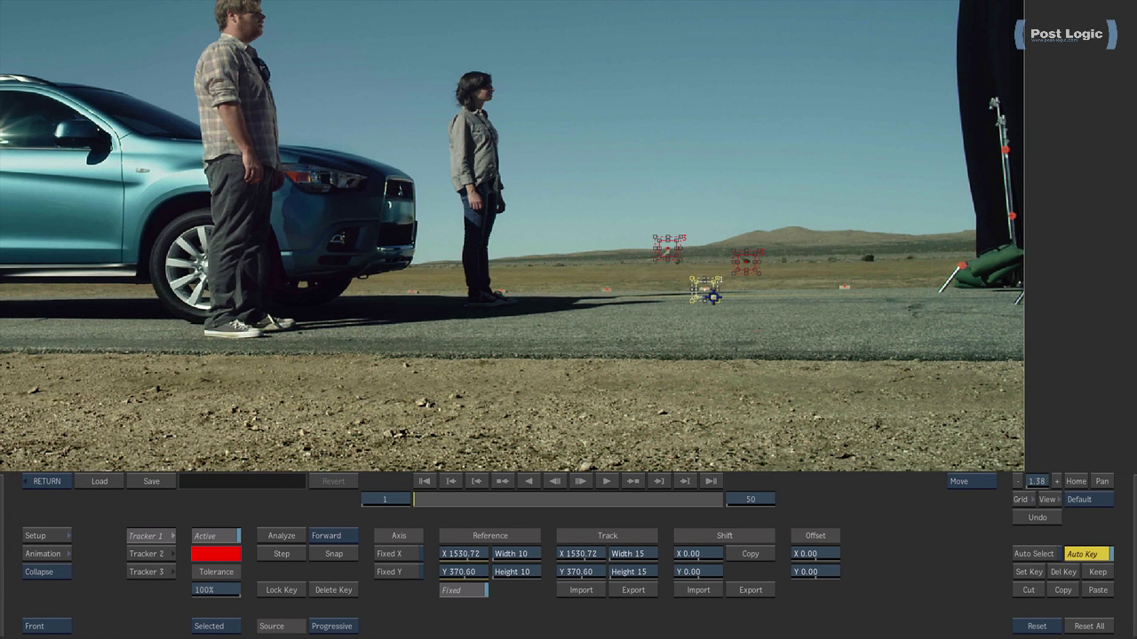
left_click(207, 625)
left_click(217, 604)
left_click_drag(631, 554, 640, 572)
left_click(471, 589)
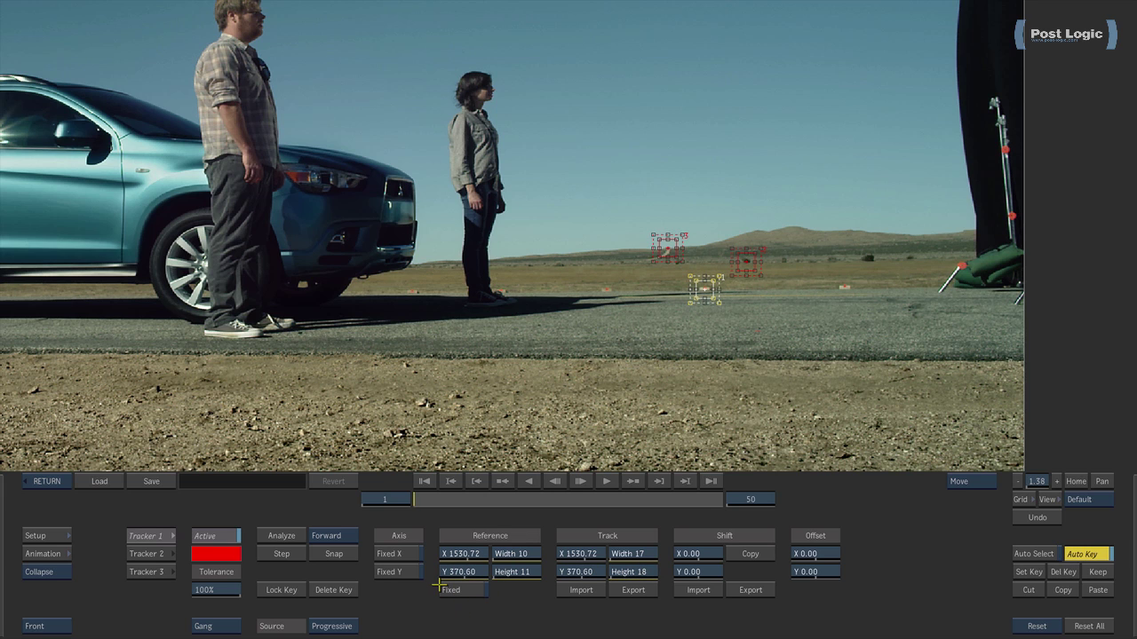
- Analyze the three ganged trackers forward through frame 50 and return from the garbage mask to the Action composite
left_click(281, 535)
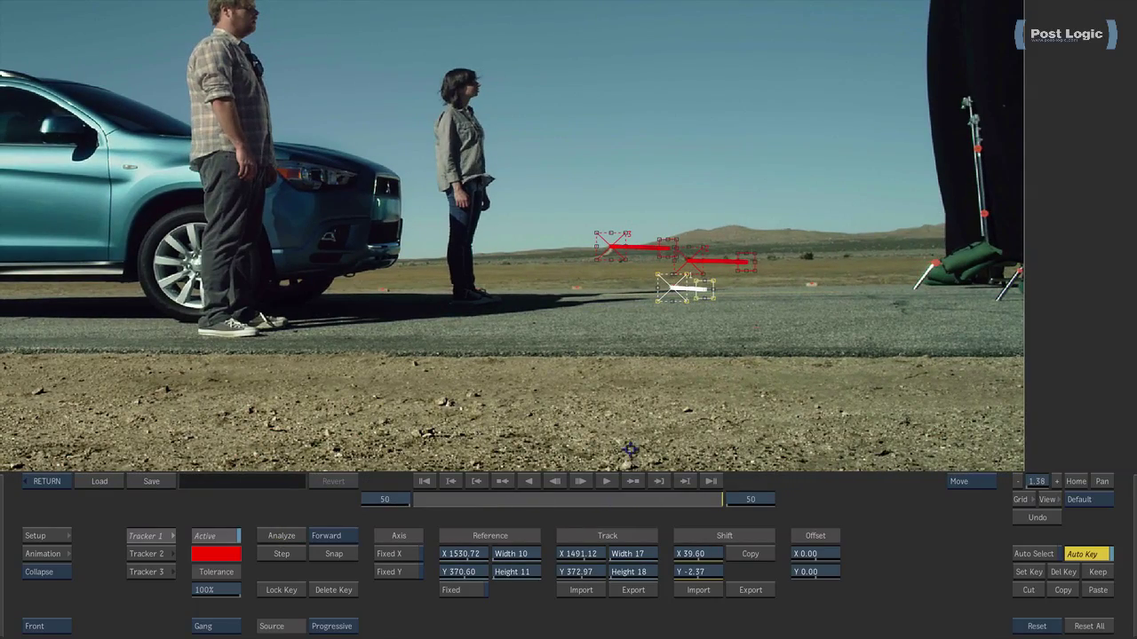
left_click_drag(719, 502, 289, 486)
left_click(50, 482)
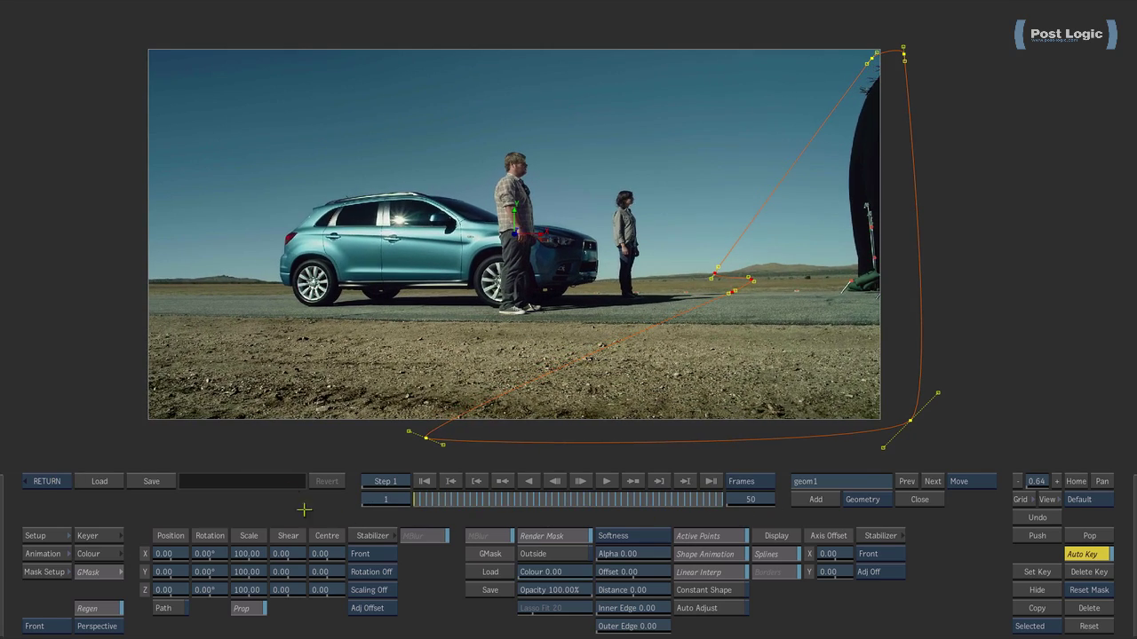
left_click(43, 481)
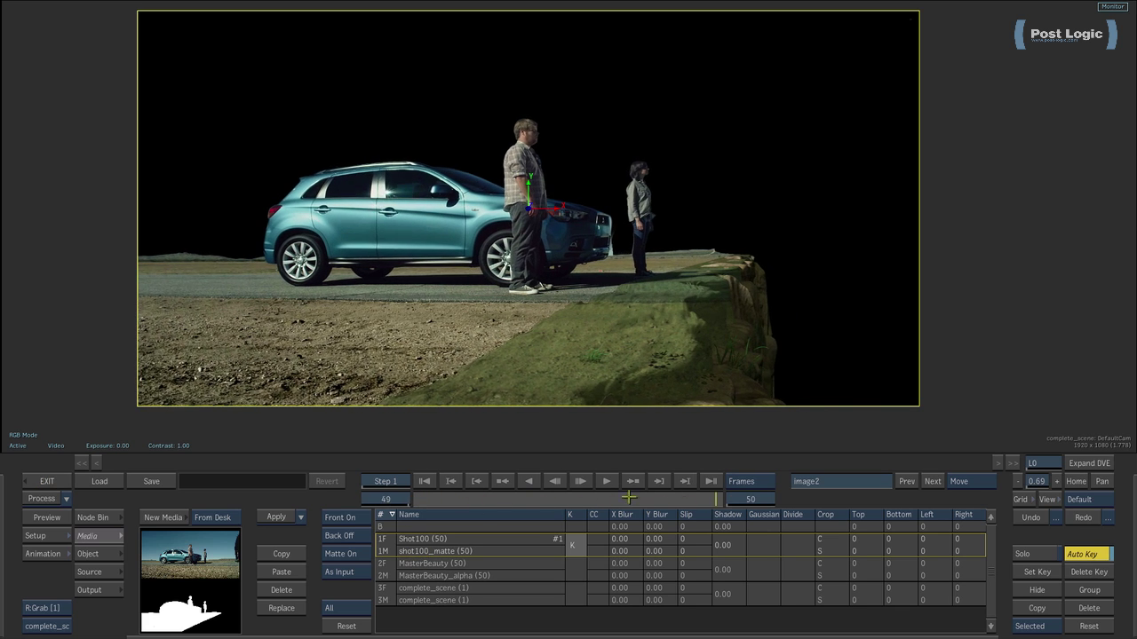
- Examine the edge where the cliff render meets the dirt and road up close
key("ctrl+space")
left_click_drag(514, 432, 597, 448)
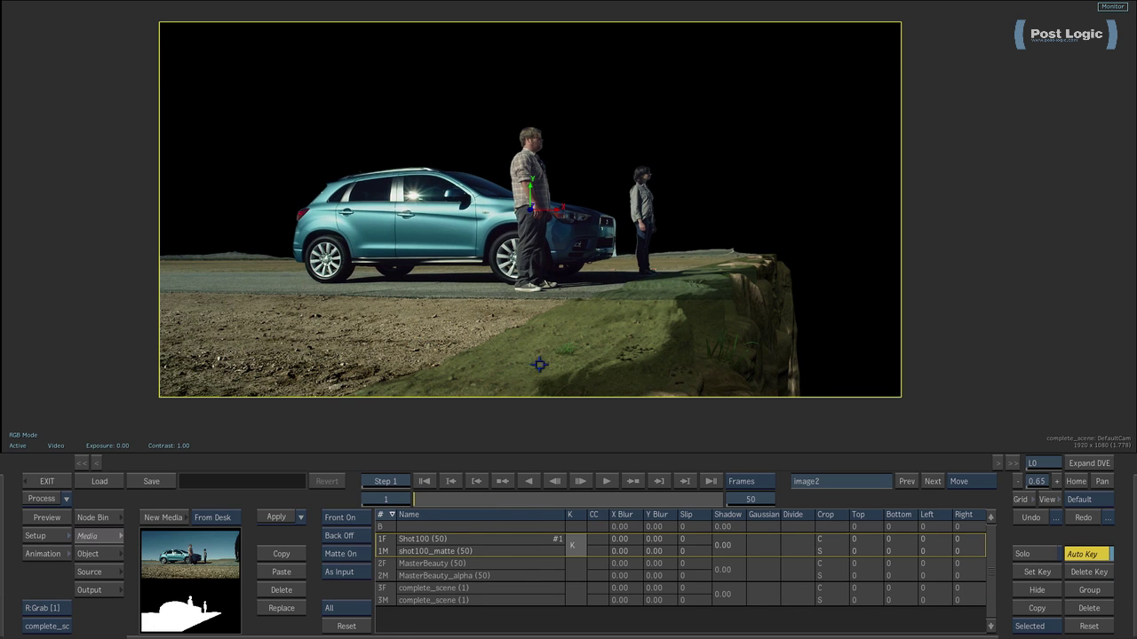
key("ctrl+space")
left_click_drag(539, 364, 589, 330)
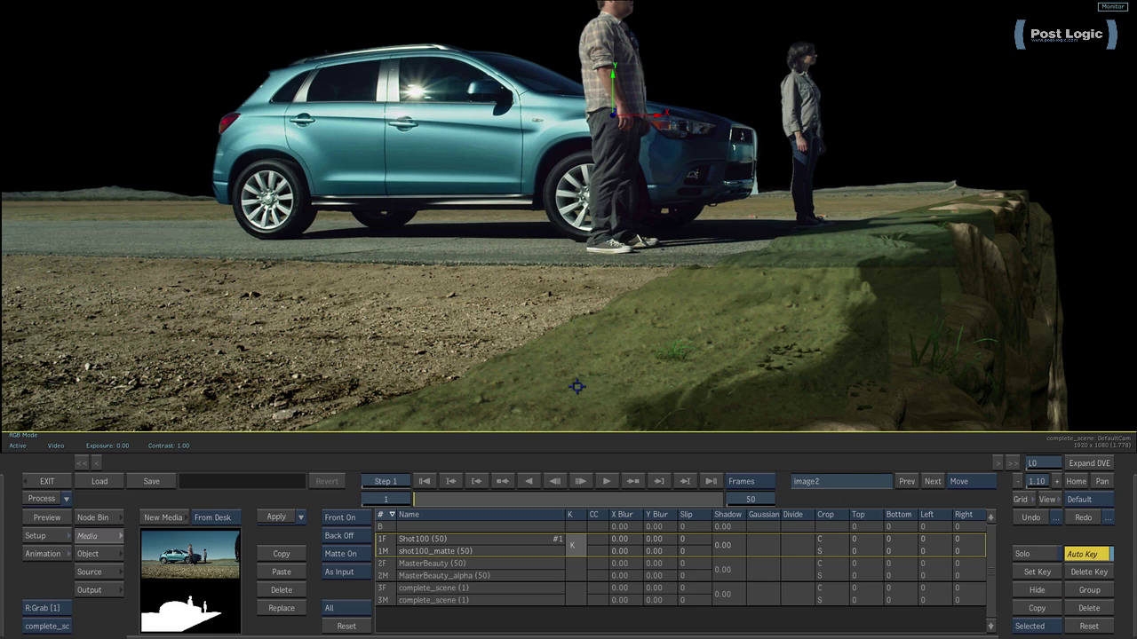
key("ctrl+space")
left_click_drag(540, 369, 624, 263)
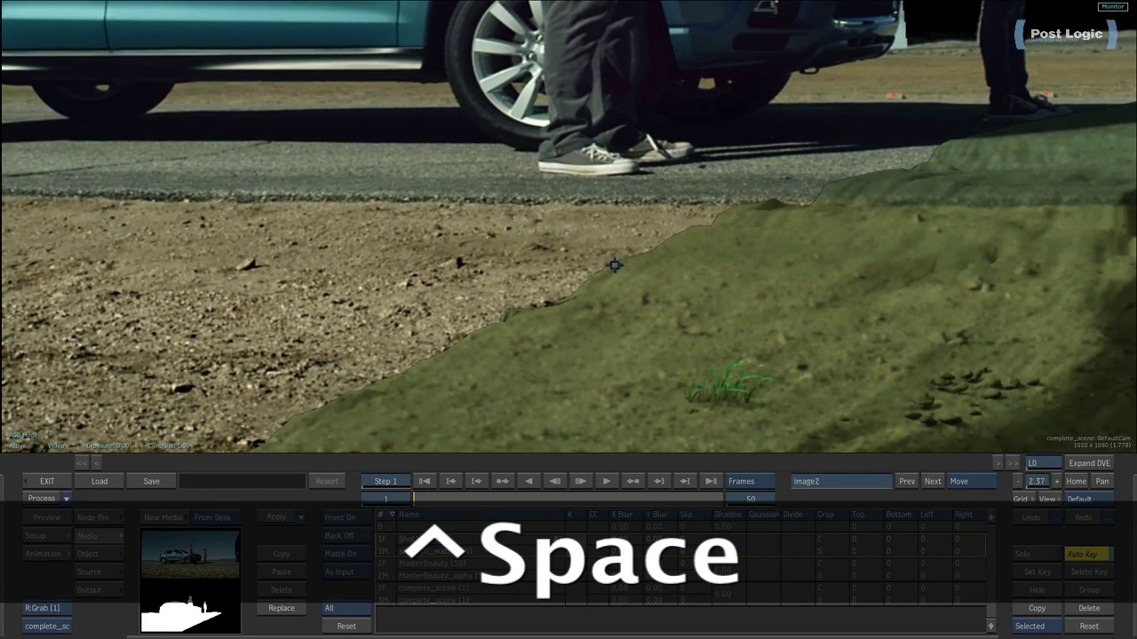
left_click_drag(586, 320, 630, 354)
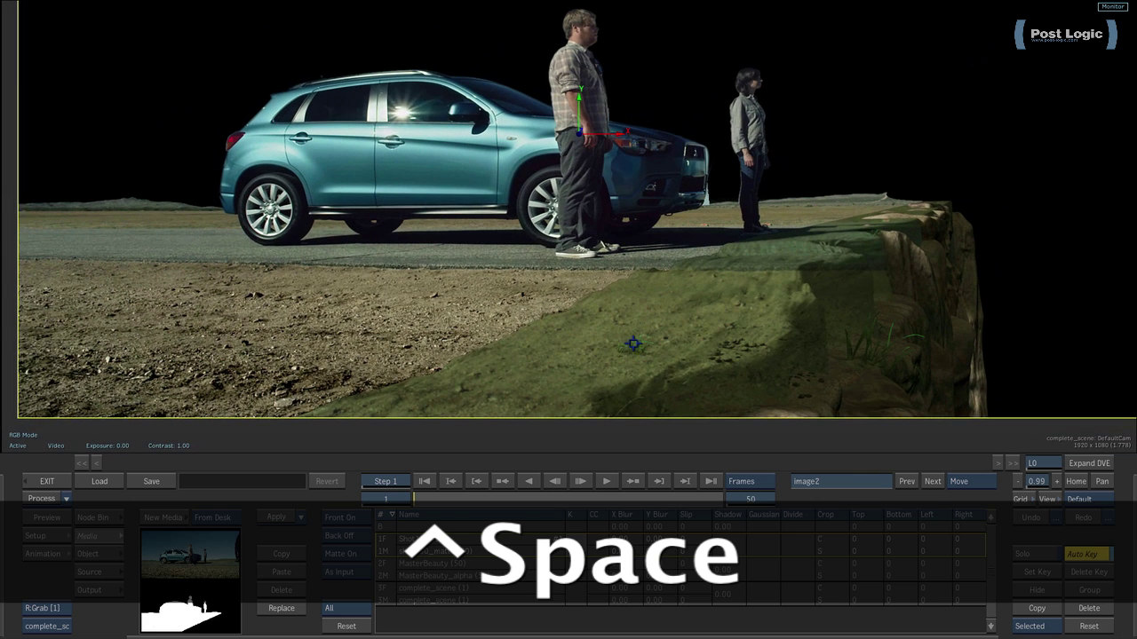
- Select the MasterBeauty cliff media and enable Divide on it to clean up its matte edge
left_click(384, 569)
left_click(386, 550)
left_click(405, 572)
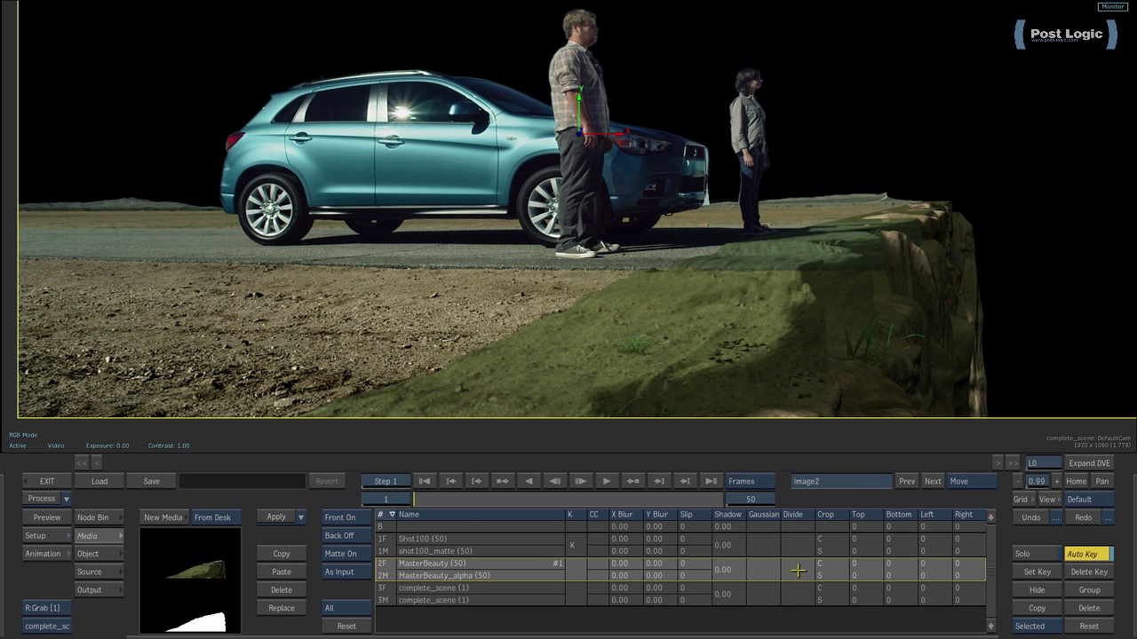
key("ctrl+space")
left_click_drag(603, 332, 641, 335)
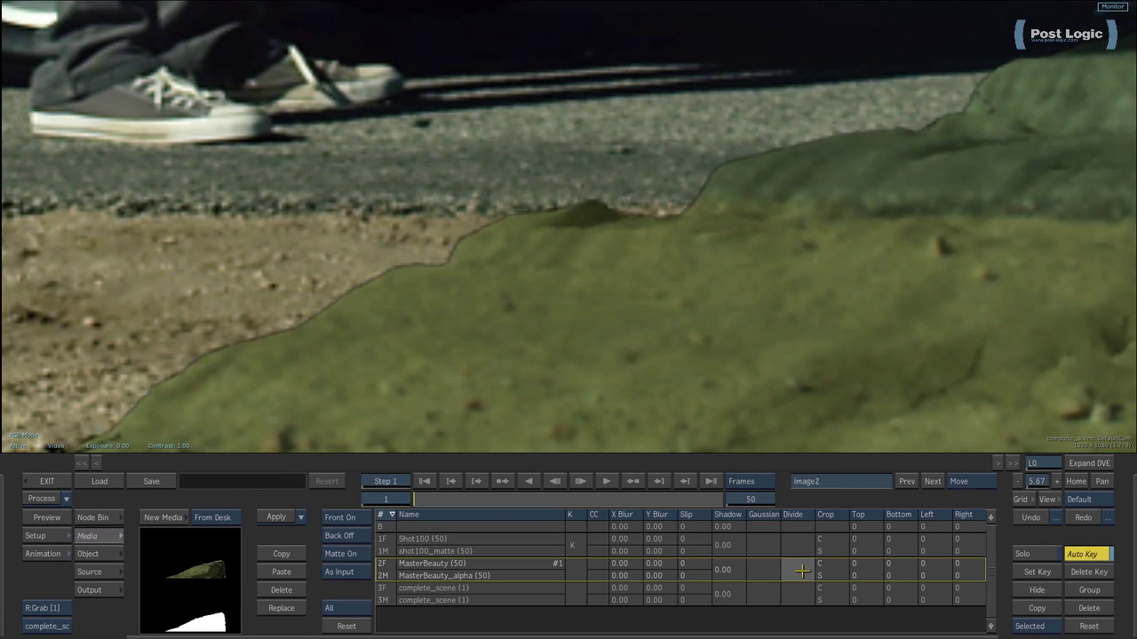
key("ctrl+space")
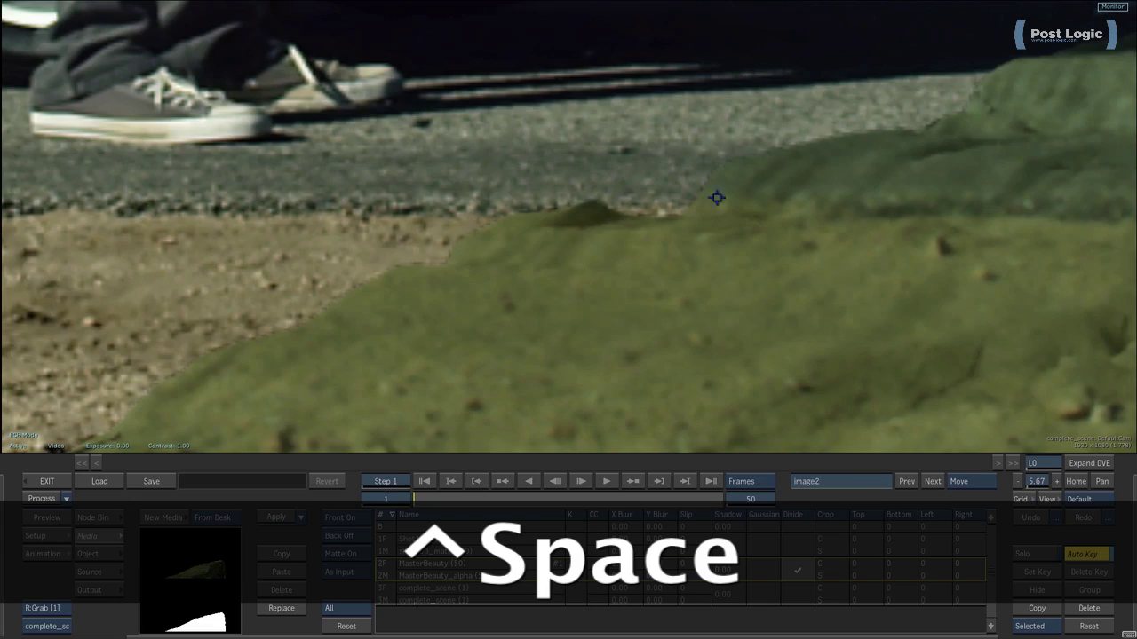
left_click_drag(847, 335, 674, 345)
key("ctrl+space")
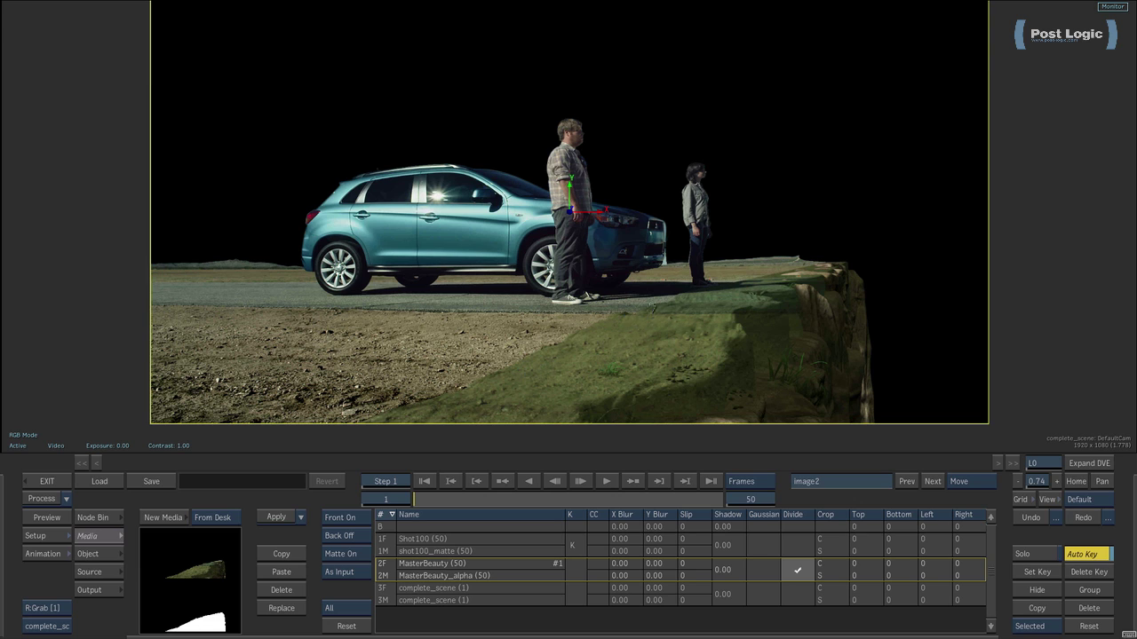
mouse_move(653, 308)
left_mouse_down()
mouse_move(669, 312)
mouse_move(604, 360)
mouse_move(640, 315)
left_mouse_up()
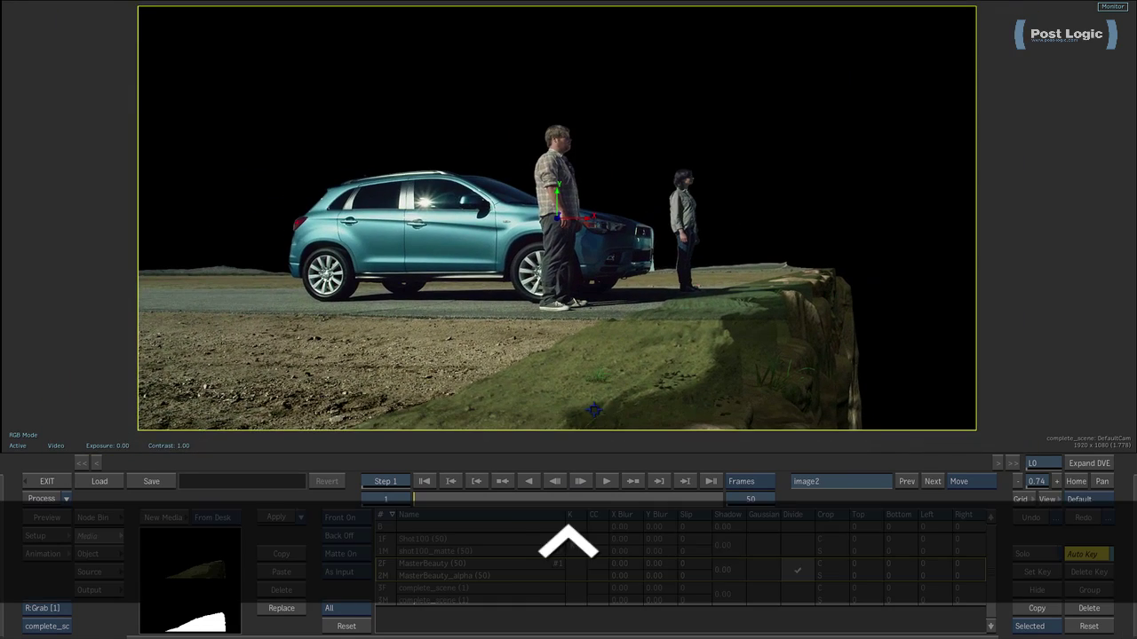
left_click_drag(594, 409, 665, 355)
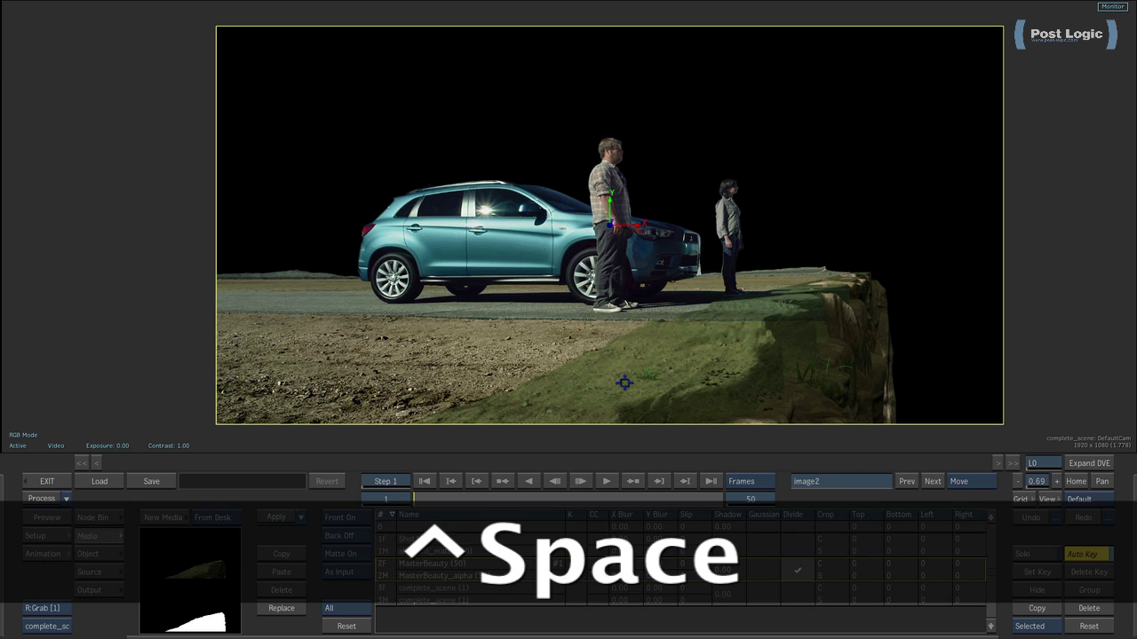
- Open the colour correction of the MasterBeauty cliff media with the whole cliff in view
left_click(382, 567)
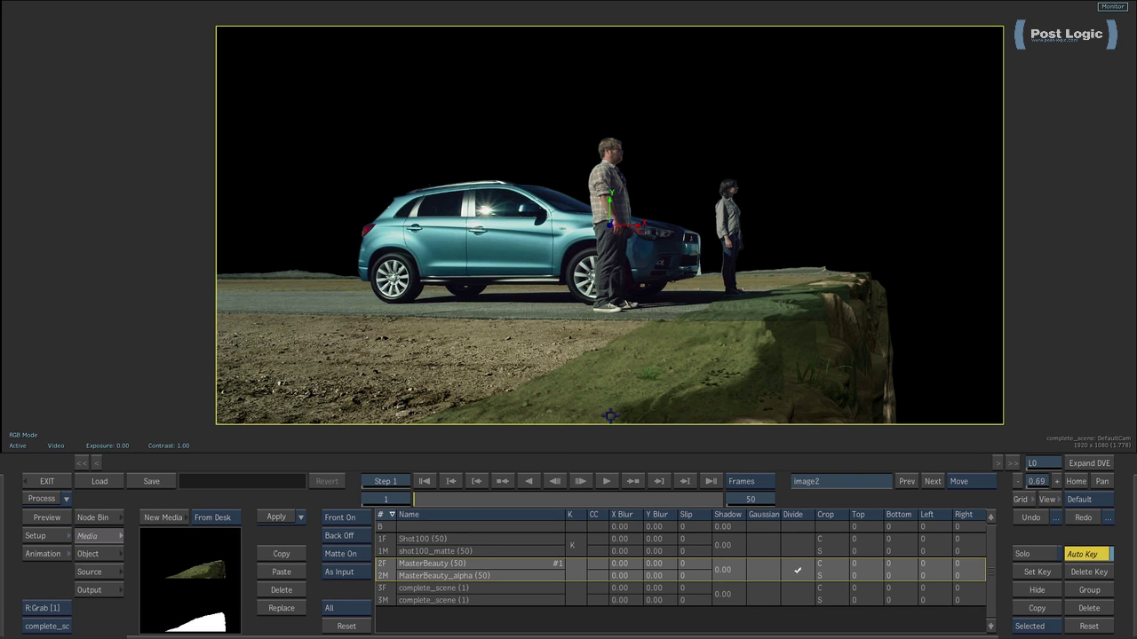
left_click(600, 566)
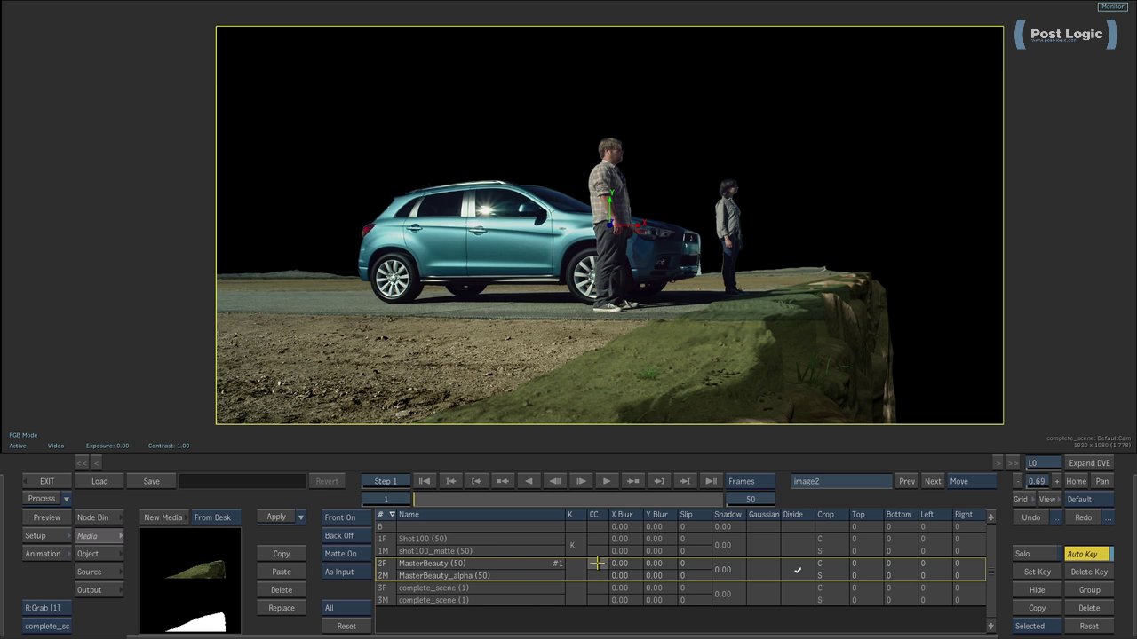
left_click(598, 565)
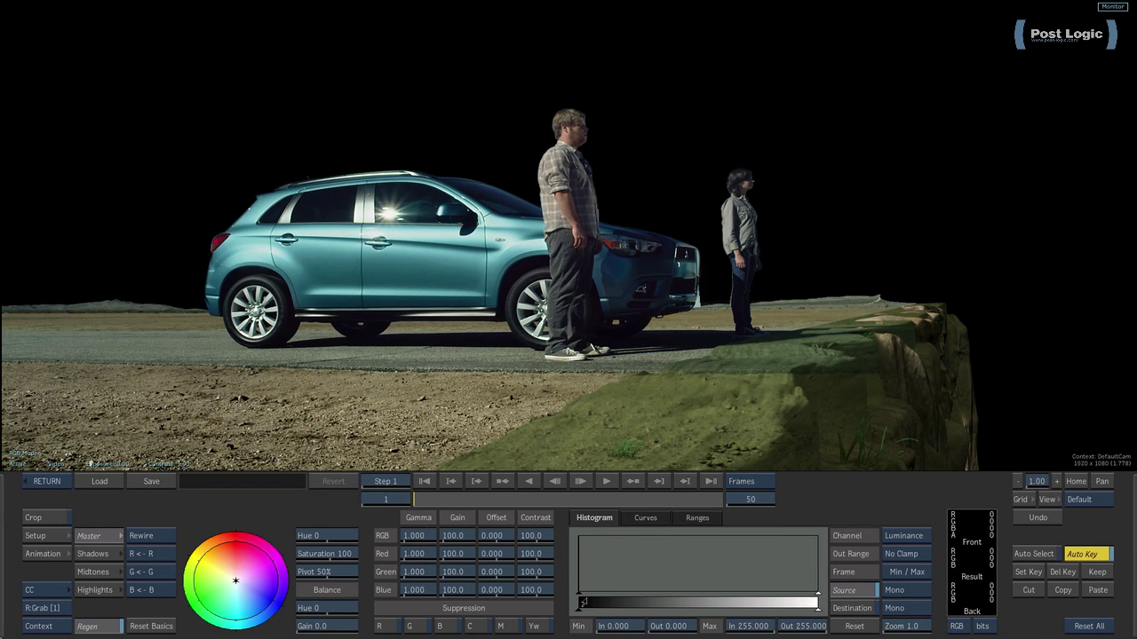
key("ctrl+space")
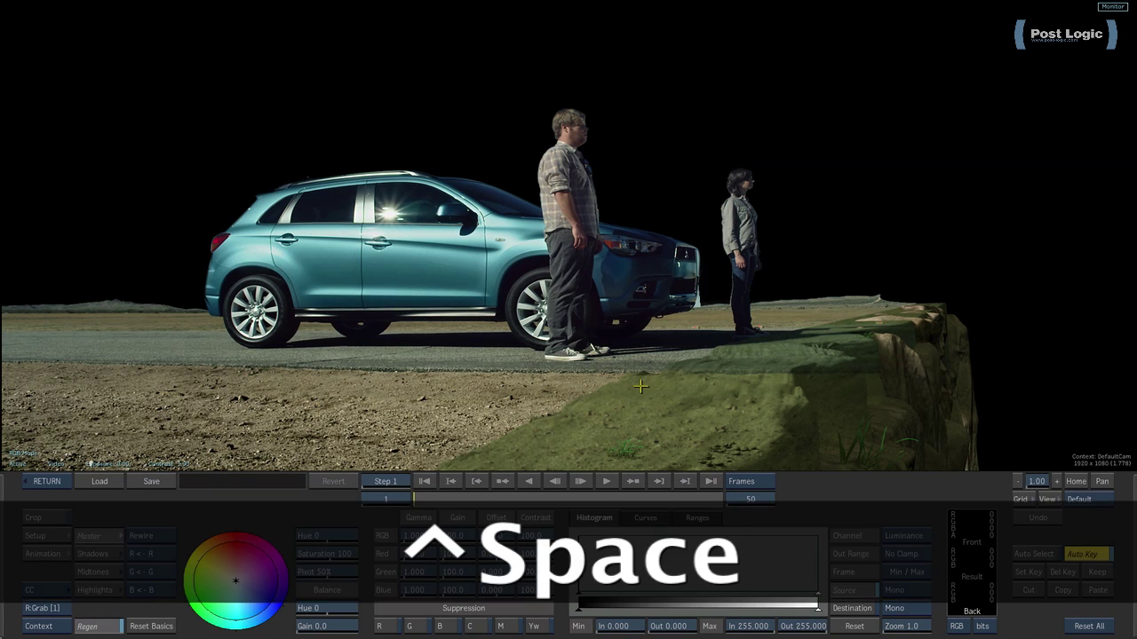
left_click_drag(641, 385, 630, 361)
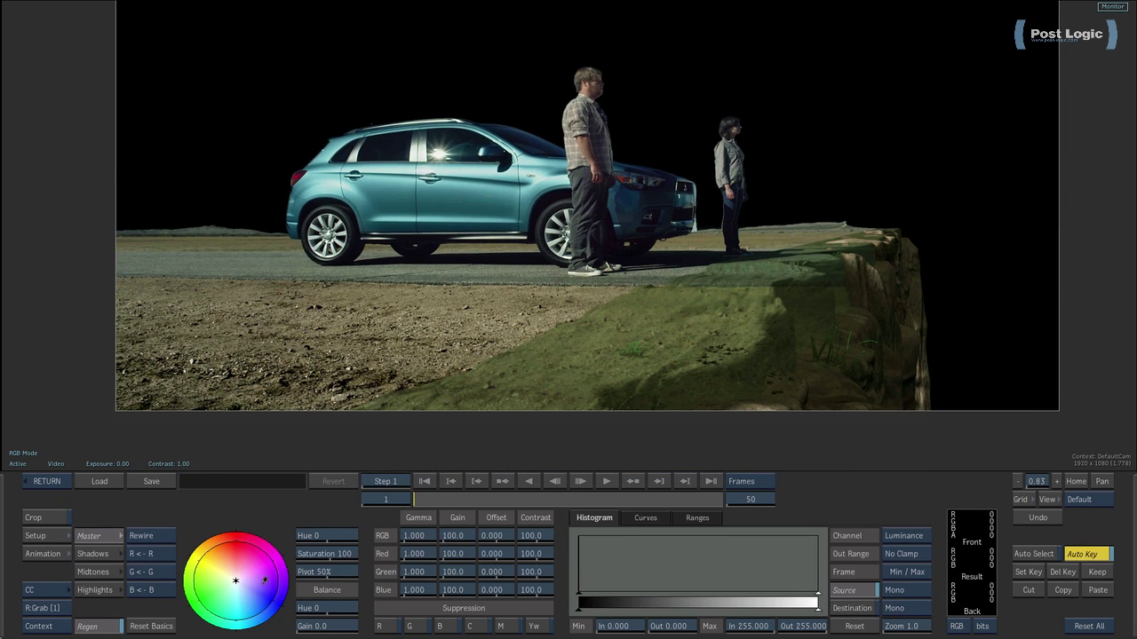
- Try shifting the cliff's colour balance to hue 259 with gain 14.2, and set its RGB gamma to 1.390
left_click_drag(271, 553, 233, 587)
left_click_drag(412, 535, 444, 536)
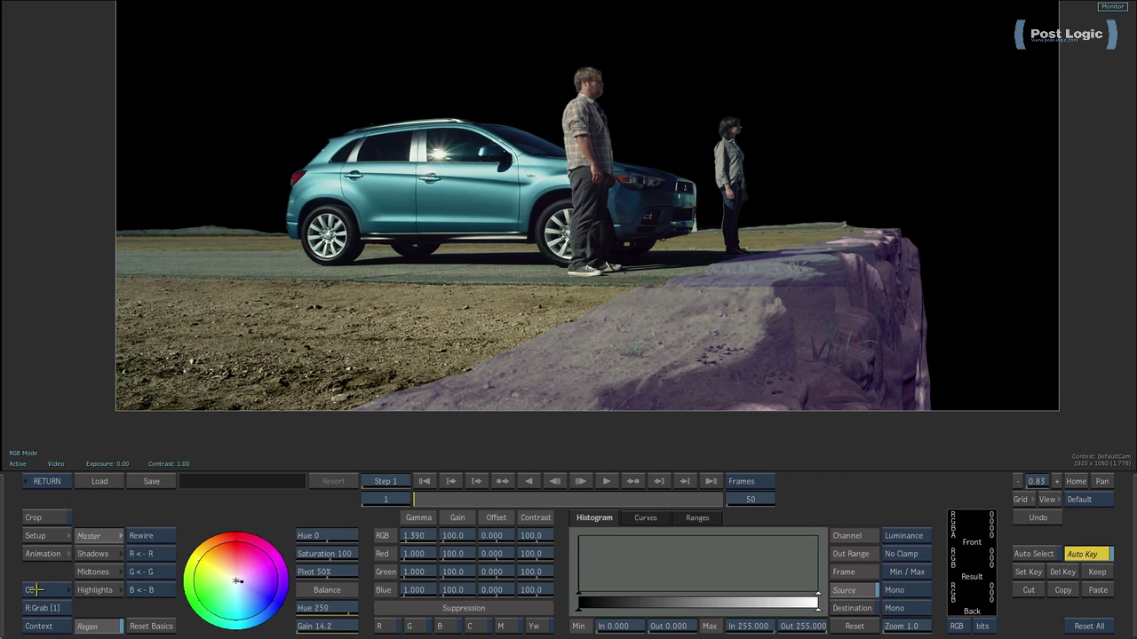
- Switch the cliff's correction to the Colour Warper and try shifting its midtones
left_click(39, 593)
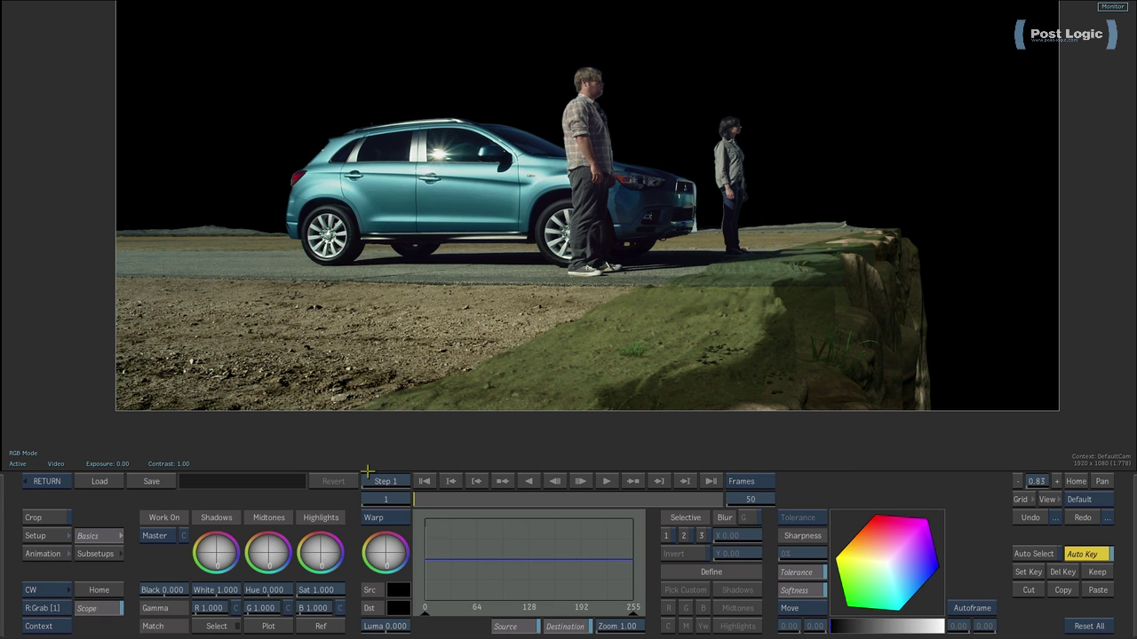
left_click_drag(268, 554, 217, 560)
key("ctrl+space")
left_click_drag(615, 357, 601, 416)
- Match the cliff's green ground to the neighbouring dirt with the Colour Warper's Match selection, and return to the Action composite
left_click(217, 626)
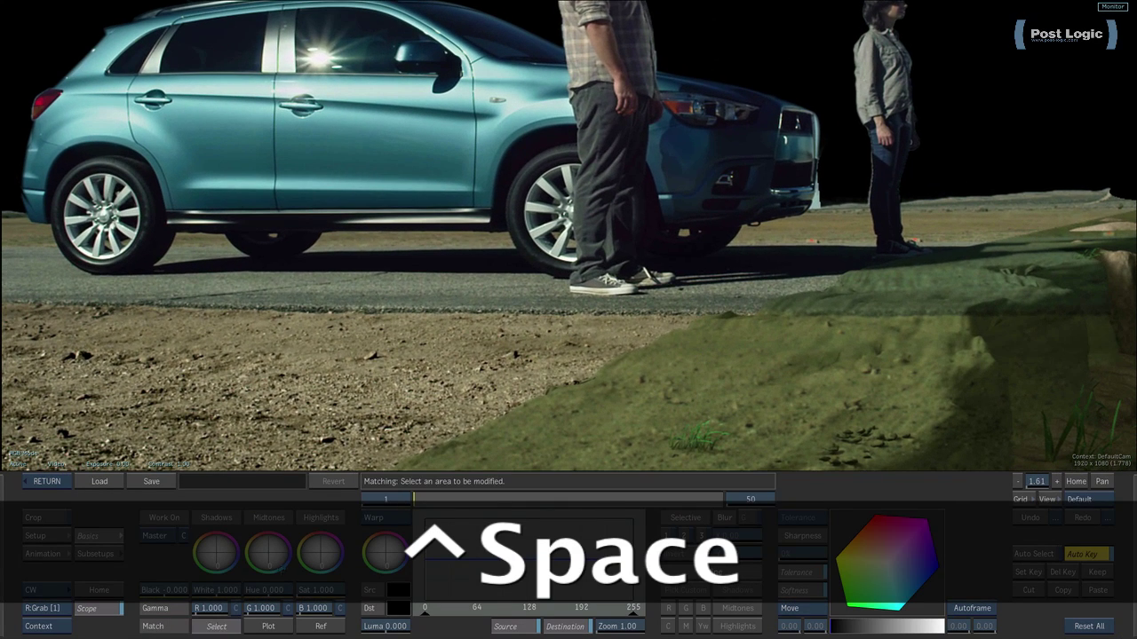
left_click_drag(726, 360, 726, 361)
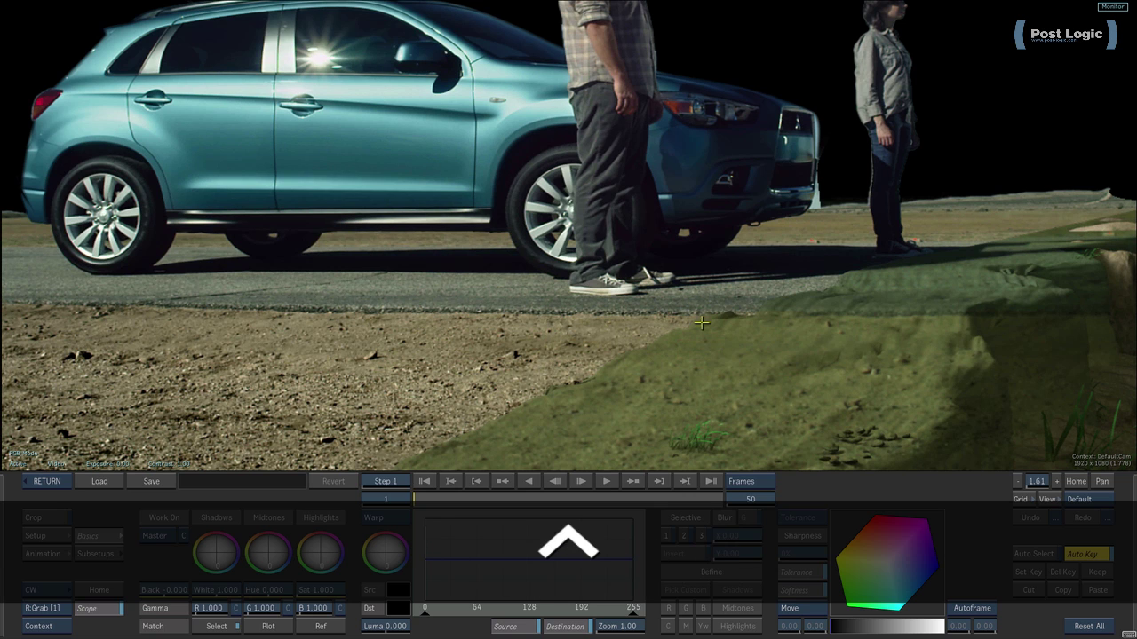
left_click(213, 628)
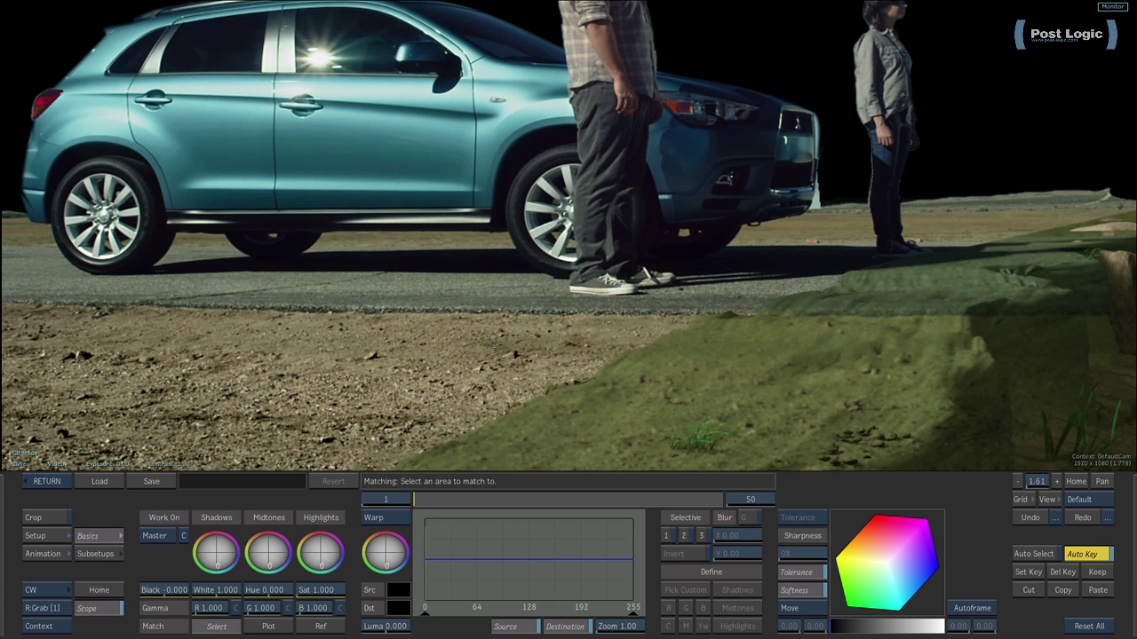
mouse_move(514, 341)
left_mouse_down()
mouse_move(548, 344)
mouse_move(574, 383)
left_mouse_up()
left_click_drag(631, 347, 601, 496)
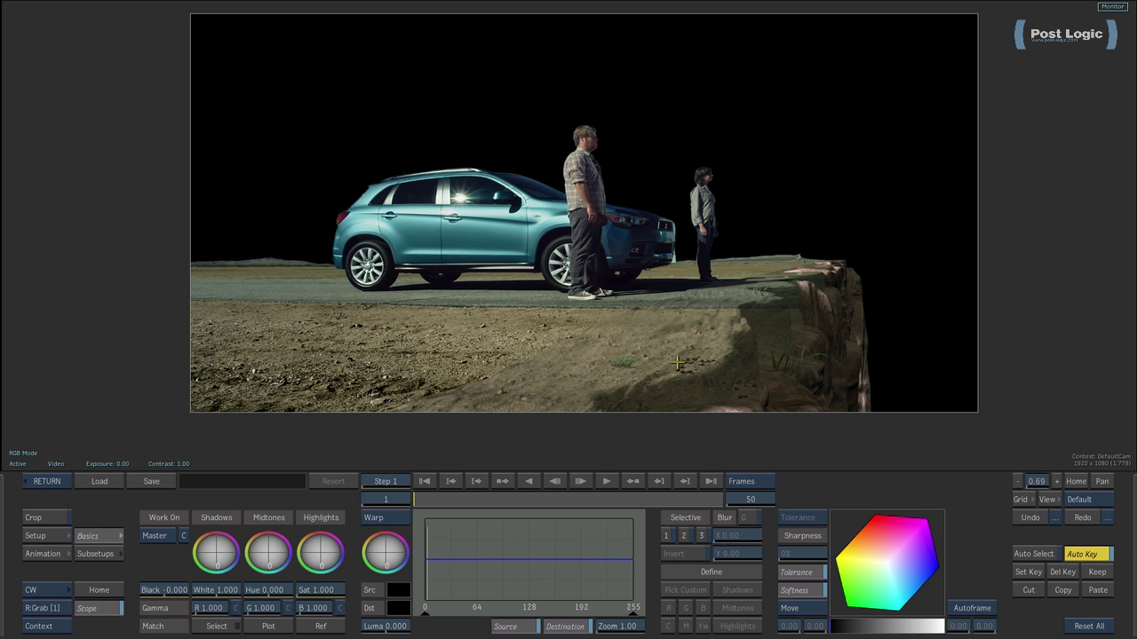
left_click_drag(679, 363, 681, 353)
left_click(47, 480)
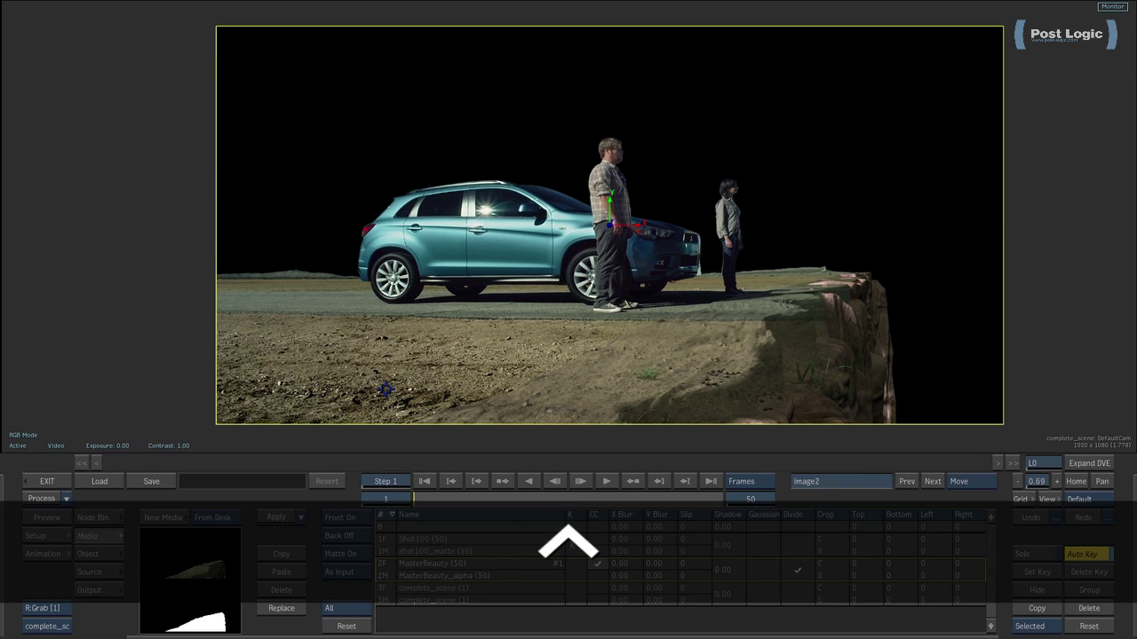
key("ctrl+space")
left_click_drag(649, 366, 523, 498)
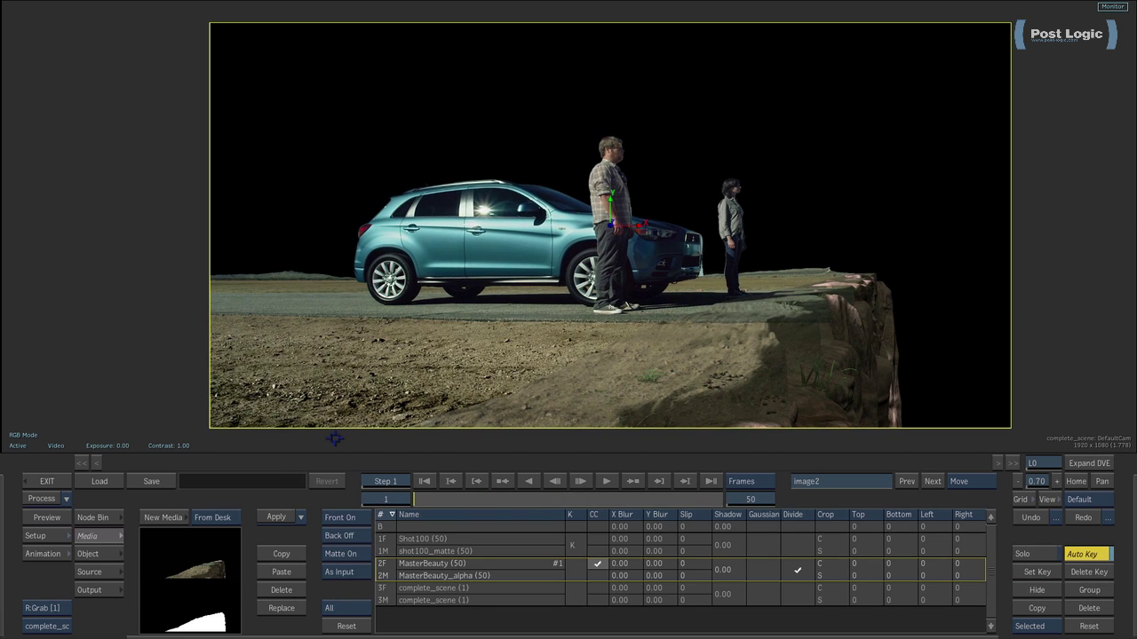
- Add a Bicubic surface to the scene using the complete_scene space background media
left_click(383, 595)
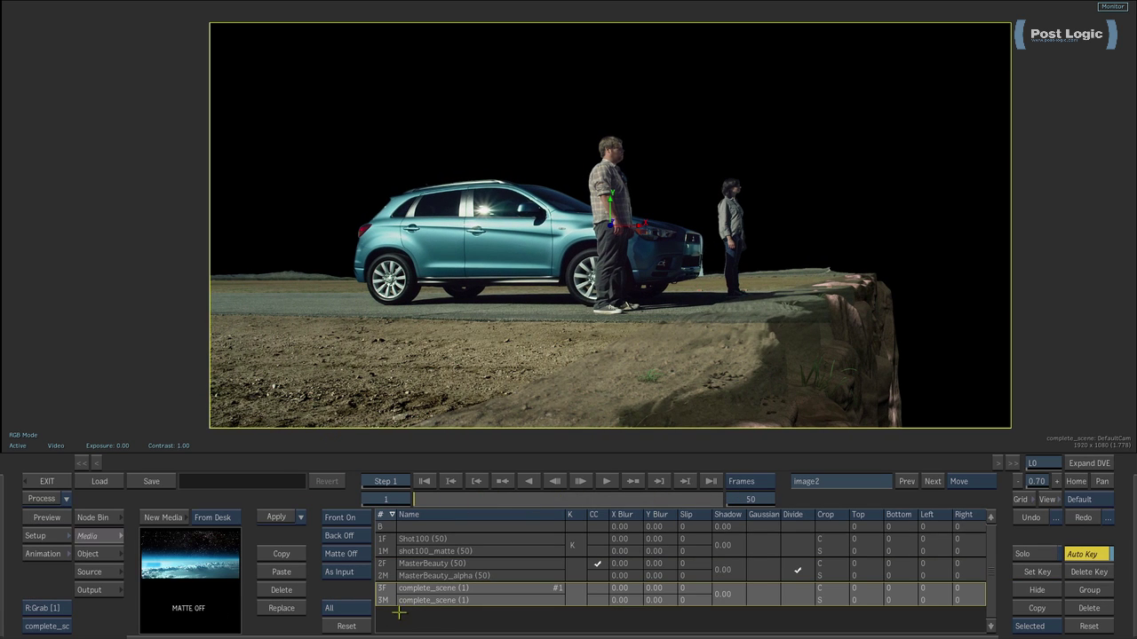
left_click(94, 518)
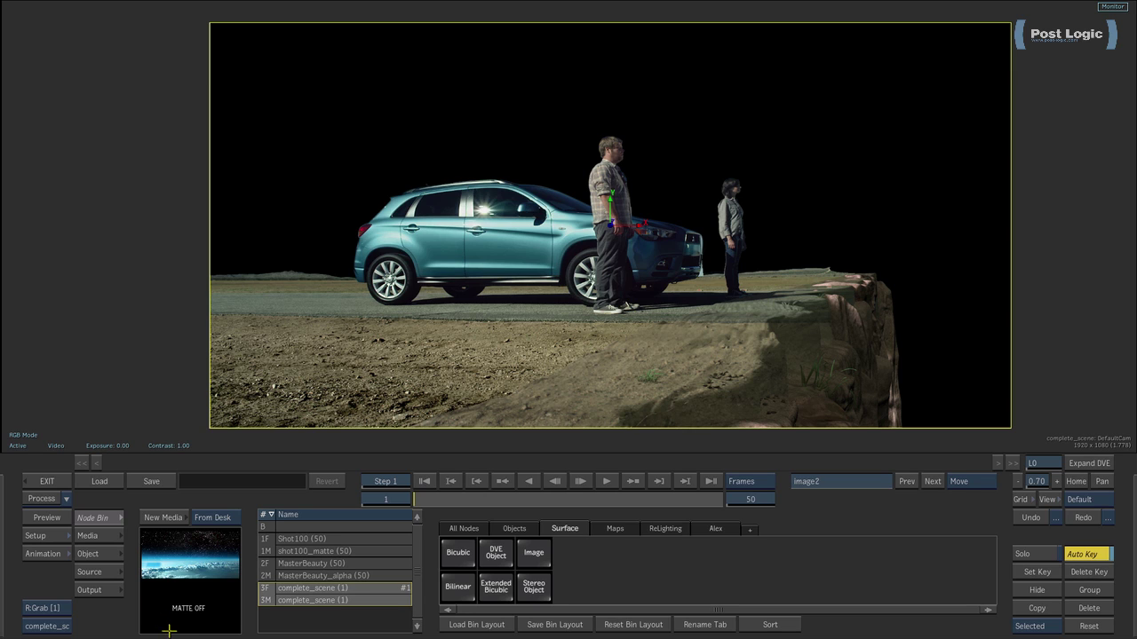
left_click(267, 571)
left_click(265, 588)
left_click(457, 554)
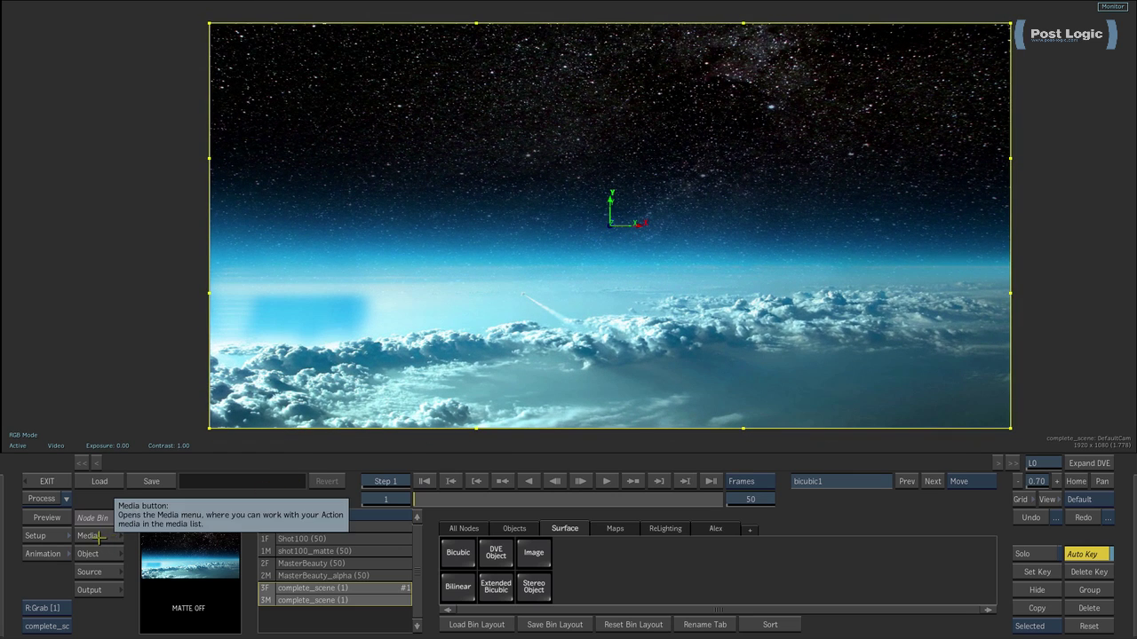
- Move the bicubic space background to the end of the priority order, behind the cliff and car layers
left_click(100, 539)
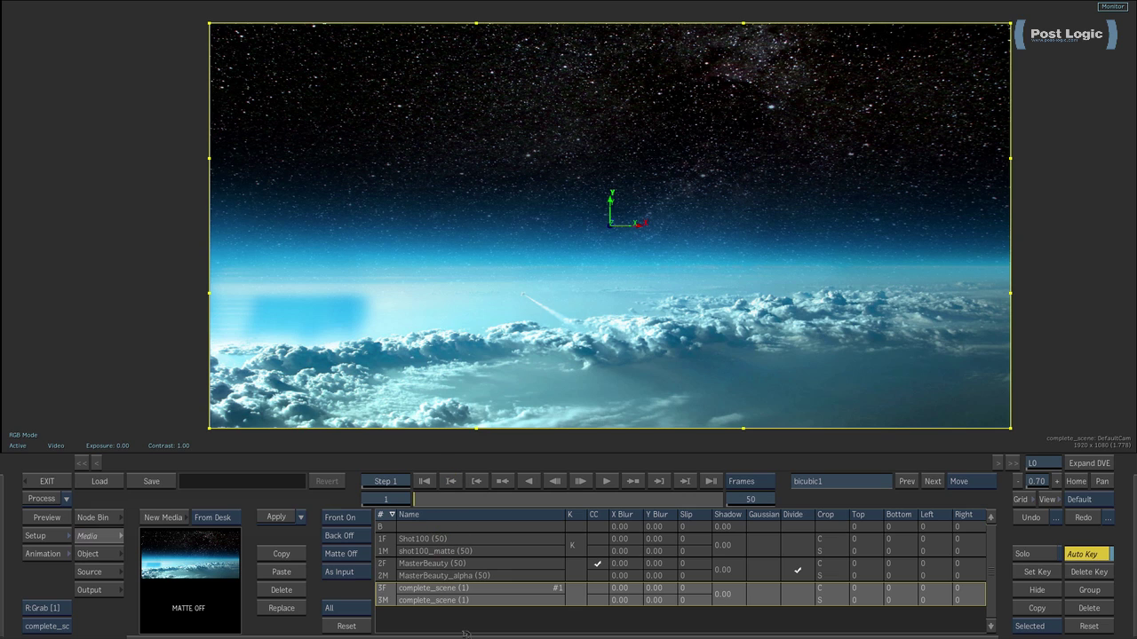
mouse_move(467, 638)
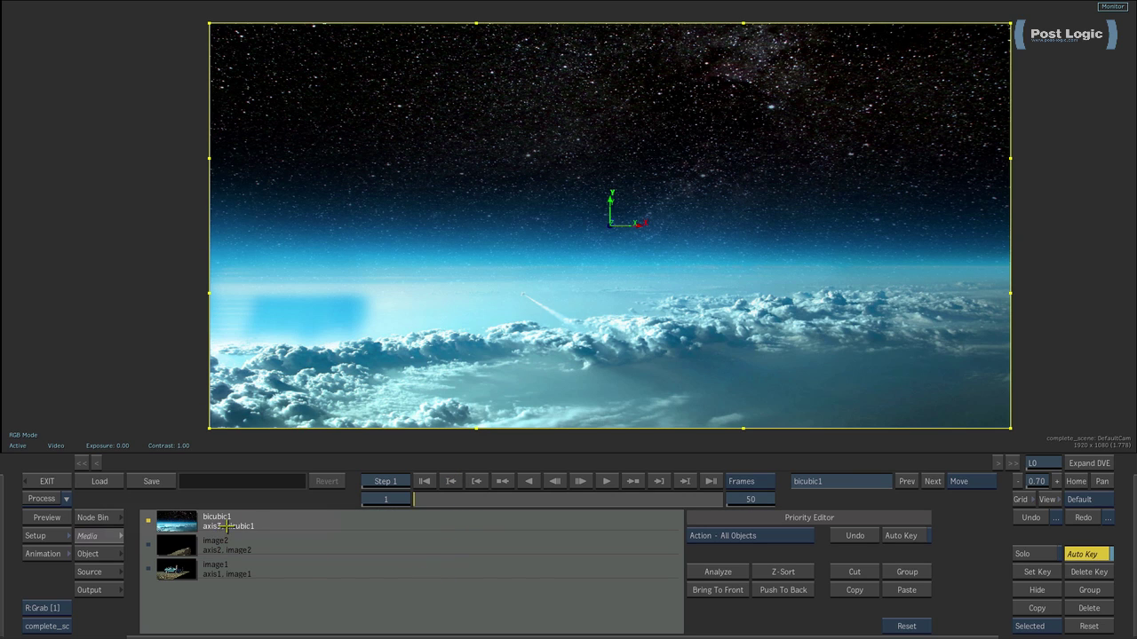
left_click_drag(226, 522, 229, 570)
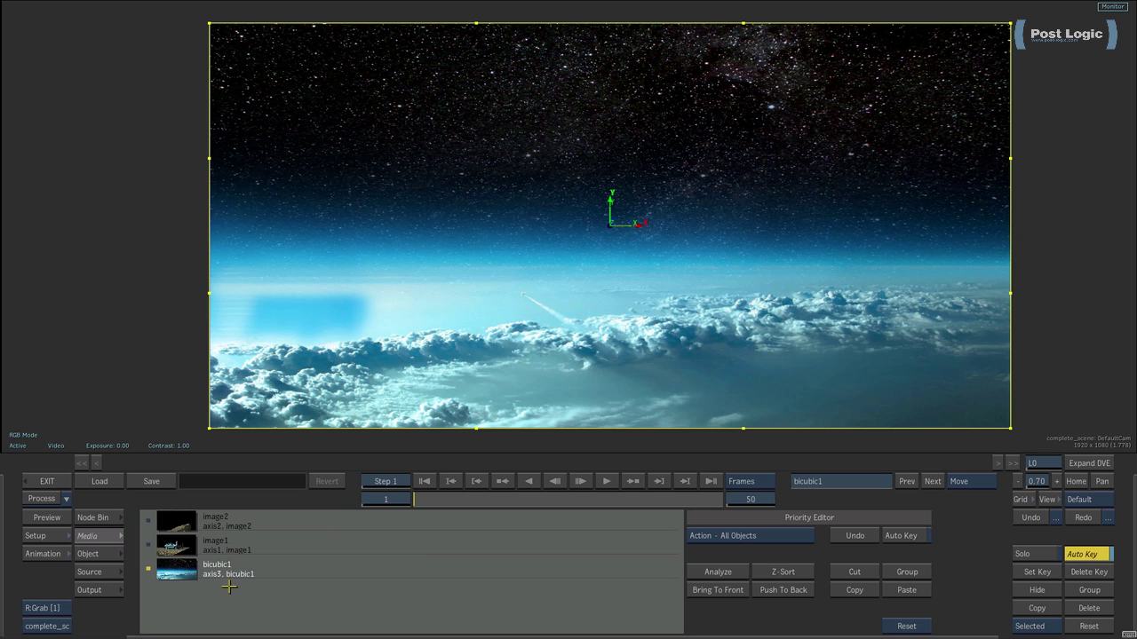
mouse_move(208, 636)
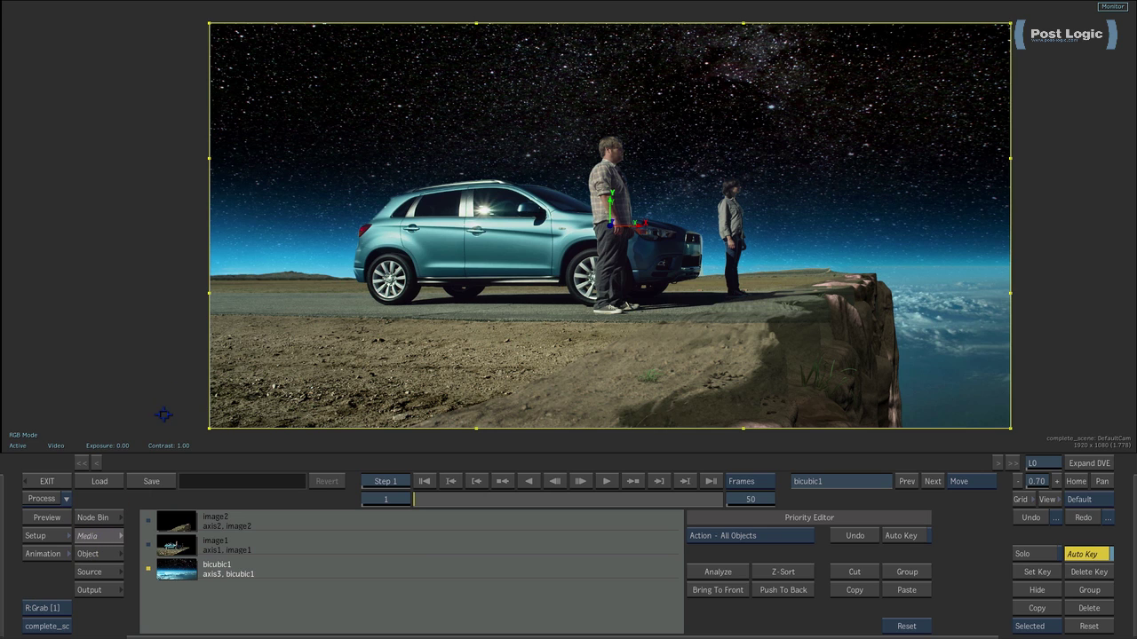
- Push the space background's axis back to a Z position of -346 and scale it proportionally to 126
key("Escape")
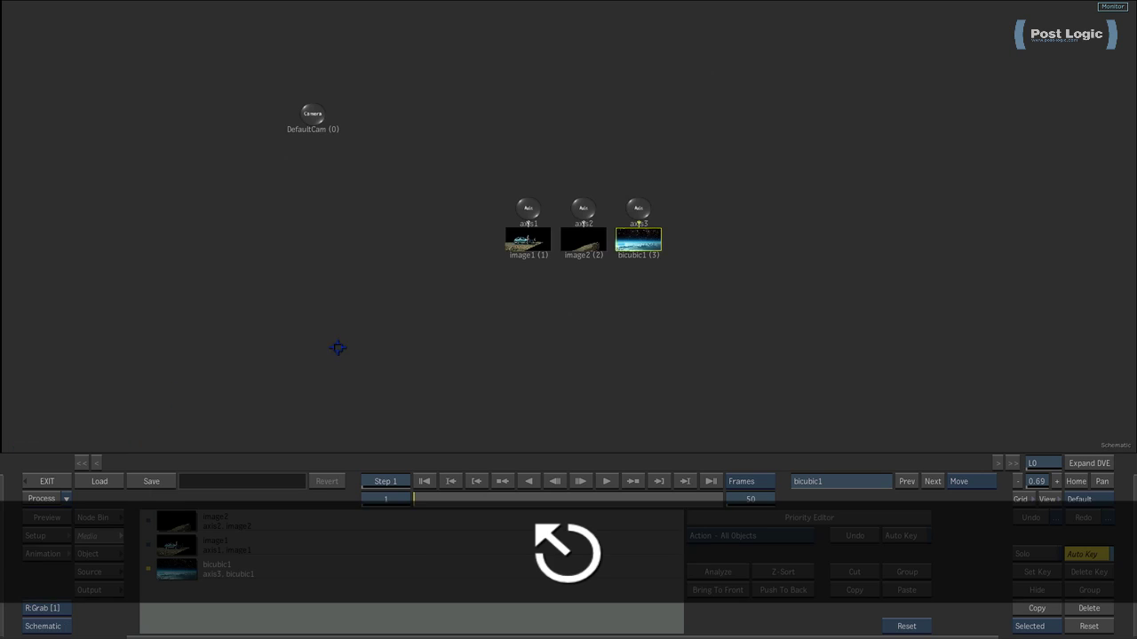
left_click_drag(637, 209, 641, 175)
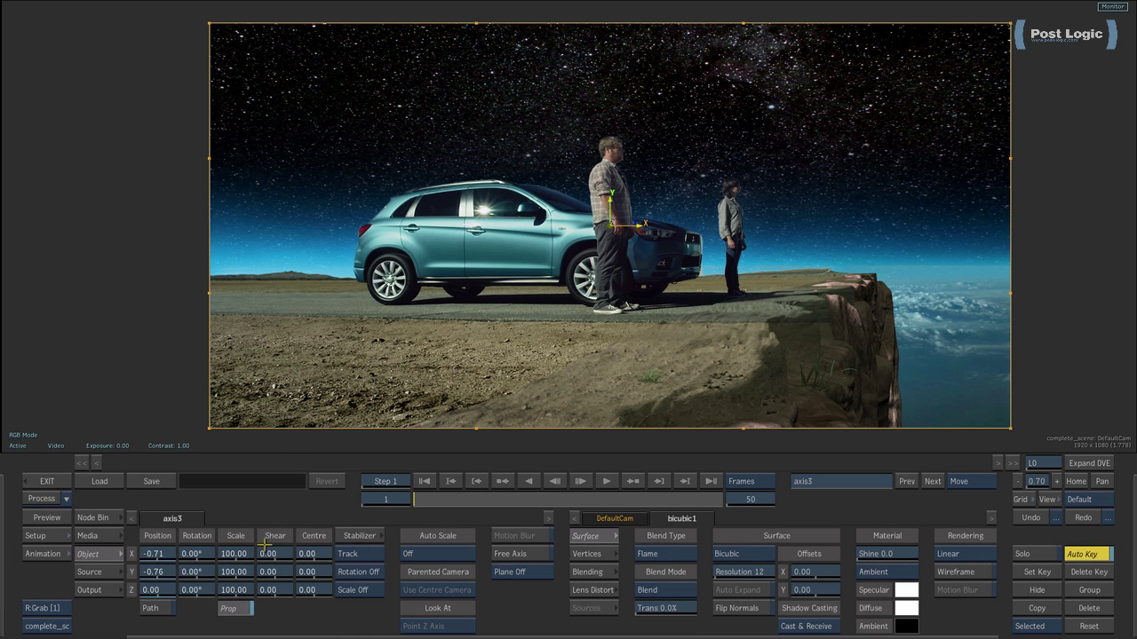
mouse_move(153, 589)
left_mouse_down()
mouse_move(133, 590)
mouse_move(152, 587)
left_mouse_up()
mouse_move(238, 571)
left_mouse_down()
mouse_move(260, 572)
mouse_move(219, 572)
left_mouse_up()
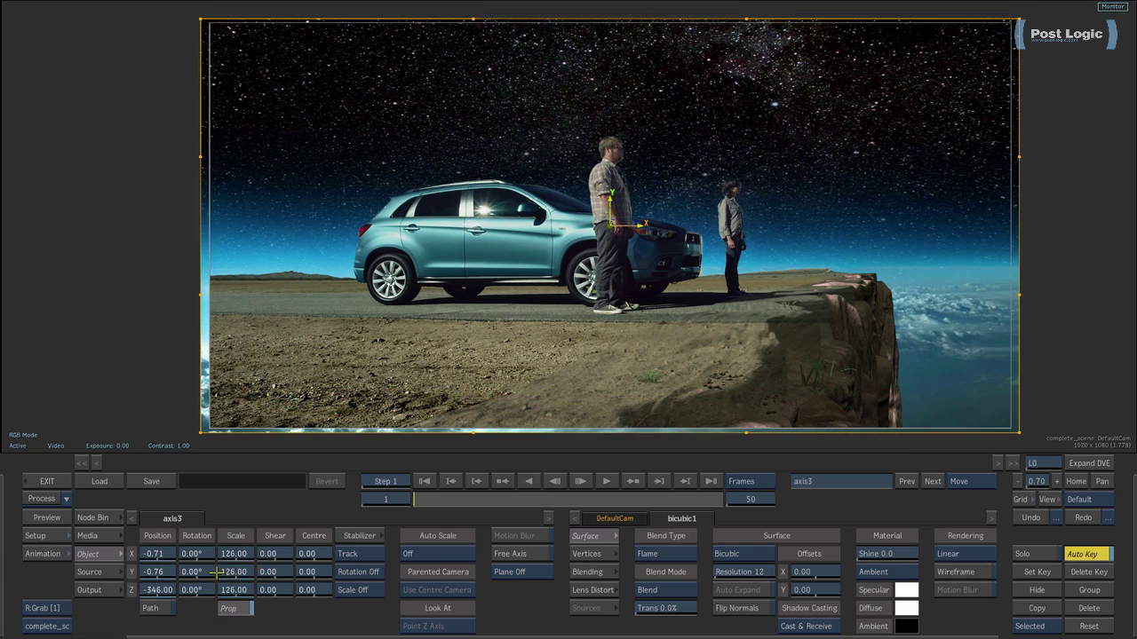
- Reshape the background bicubic by moving its upper-right corner vertex slightly and lowering the upper vertex along its right edge
key("ctrl+space")
mouse_move(702, 354)
left_mouse_down()
mouse_move(683, 351)
mouse_move(693, 346)
left_mouse_up()
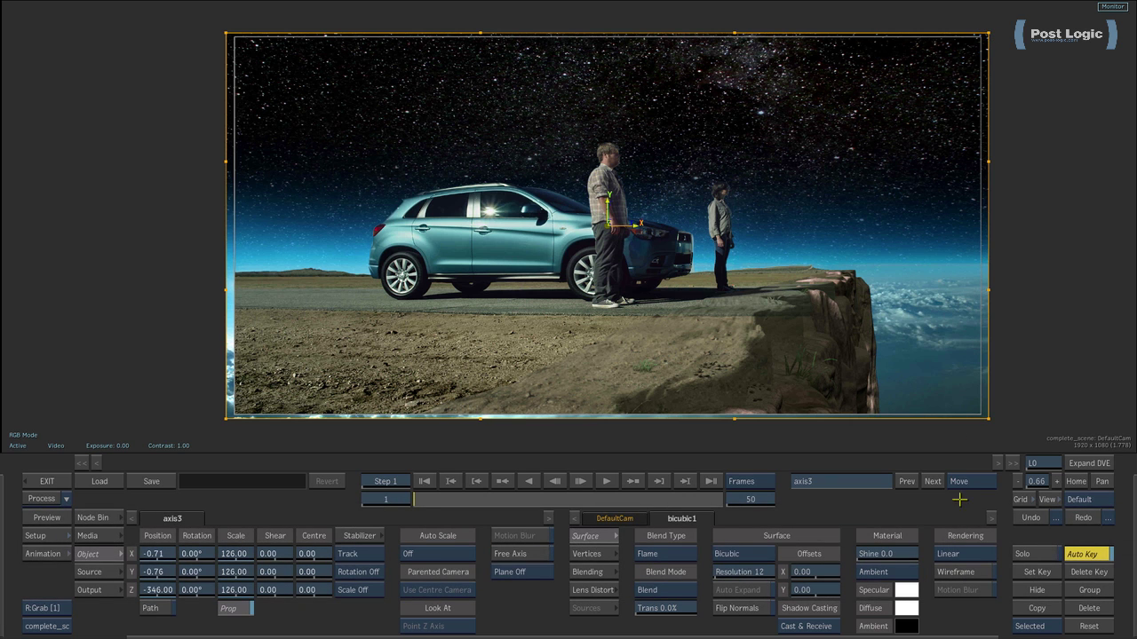
left_click_drag(963, 481, 956, 463)
mouse_move(985, 36)
left_mouse_down()
mouse_move(1030, 37)
mouse_move(986, 34)
left_mouse_up()
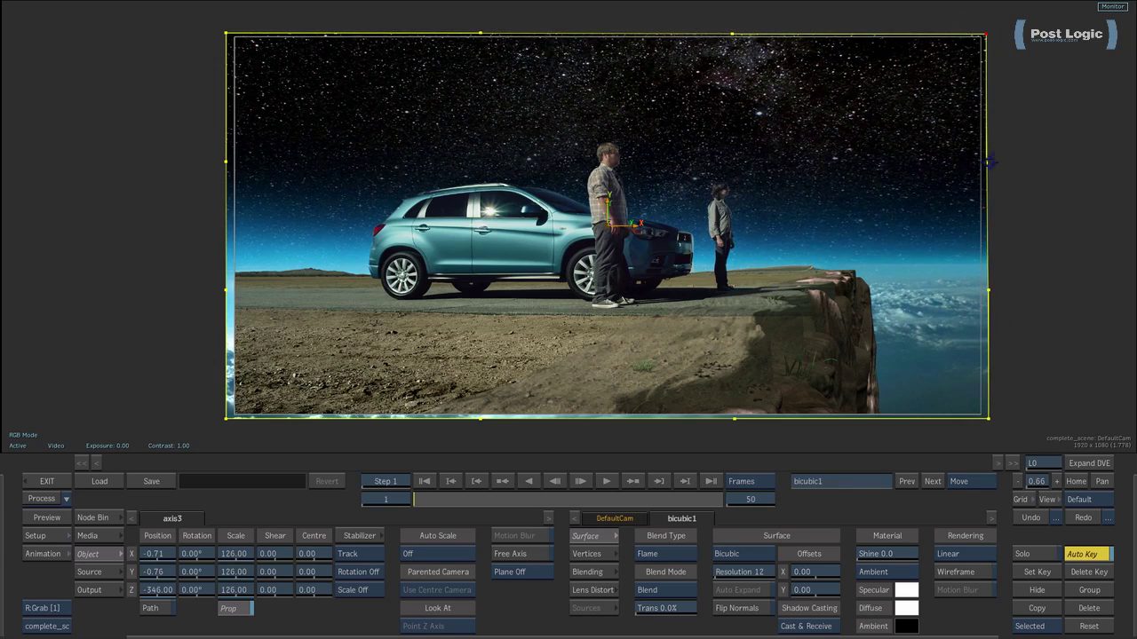
left_click_drag(987, 165, 846, 193)
left_click_drag(964, 188, 988, 214)
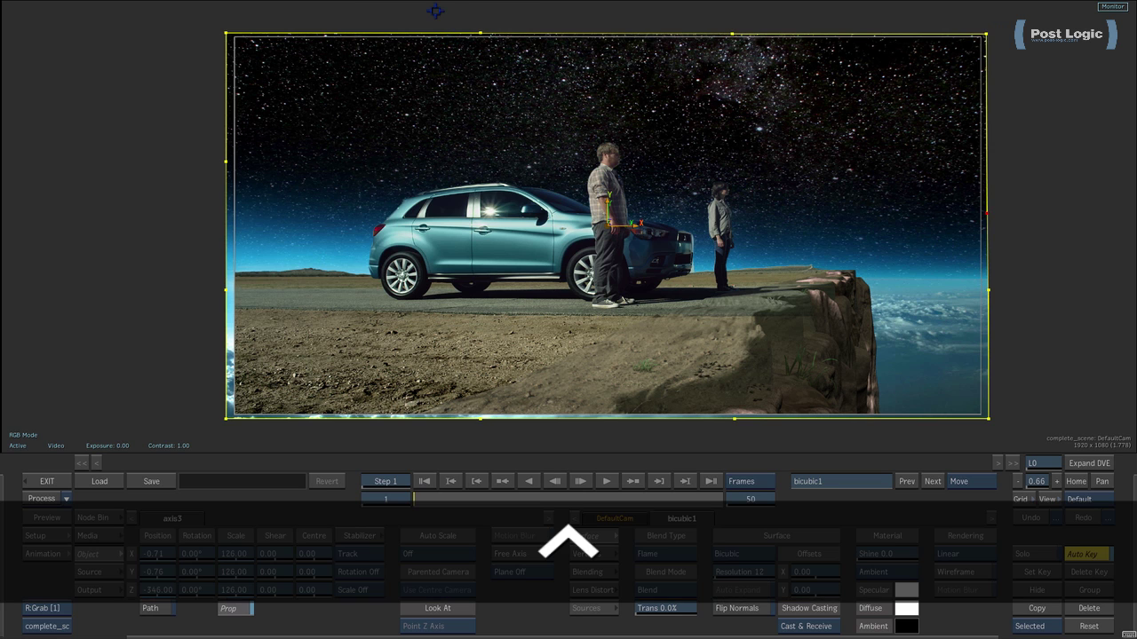
- Curve the background bicubic by moving its inner top and bottom edge vertices together to a Z position of -992
left_click_drag(438, 11, 812, 437)
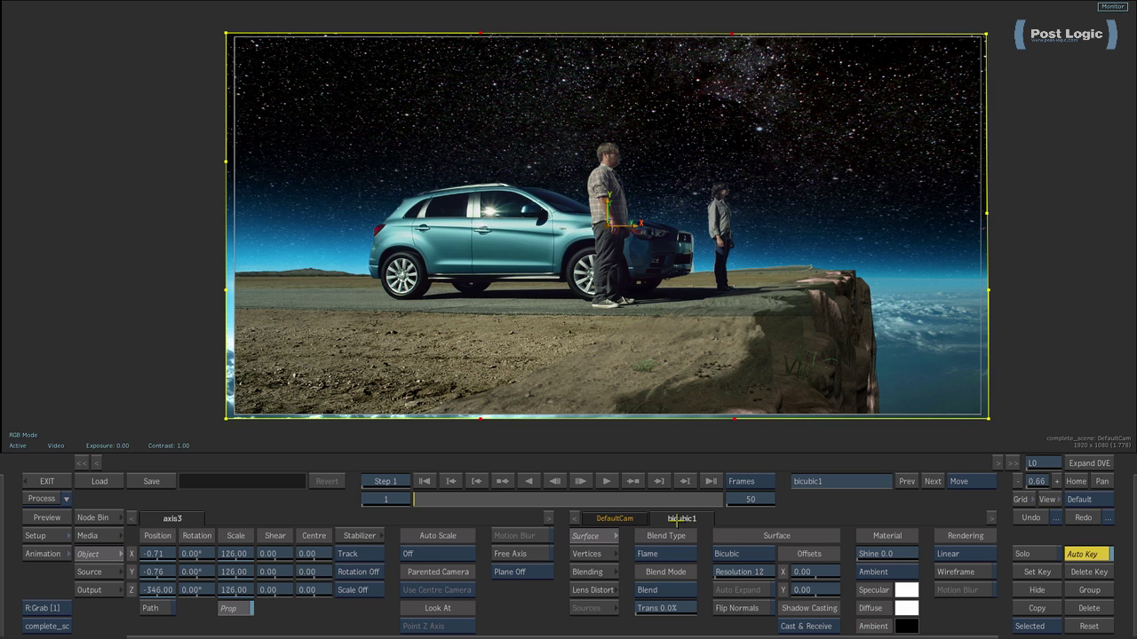
left_click(586, 553)
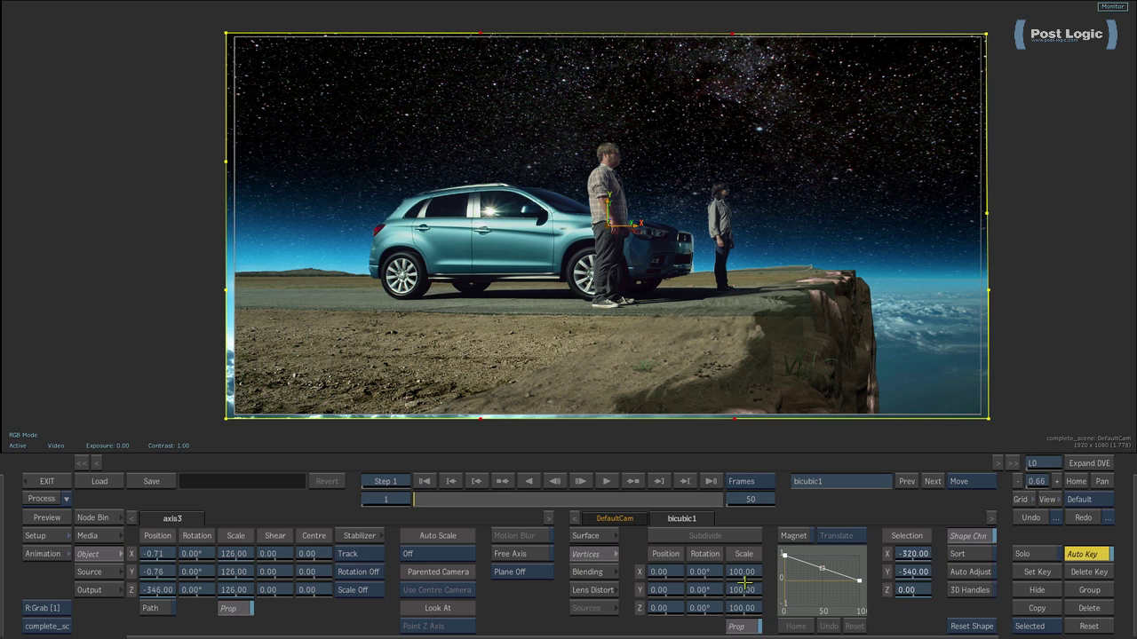
left_click_drag(662, 608, 330, 604)
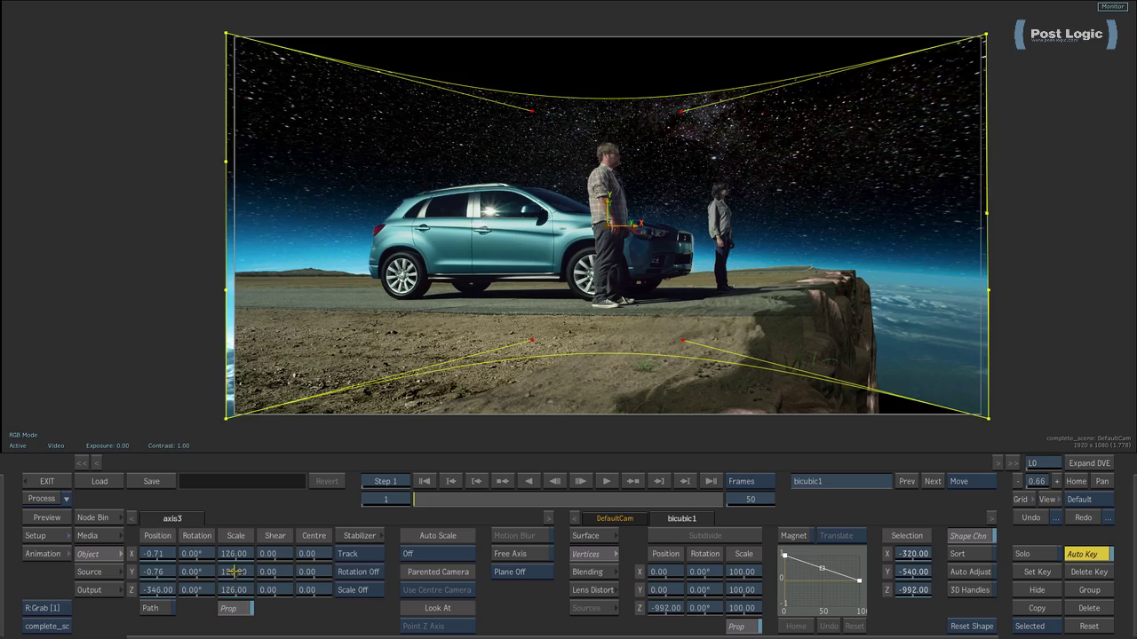
- Scale the background axis proportionally to 260 and raise its Y position to 254.24
left_click_drag(233, 572, 310, 553)
left_click_drag(160, 567, 283, 563)
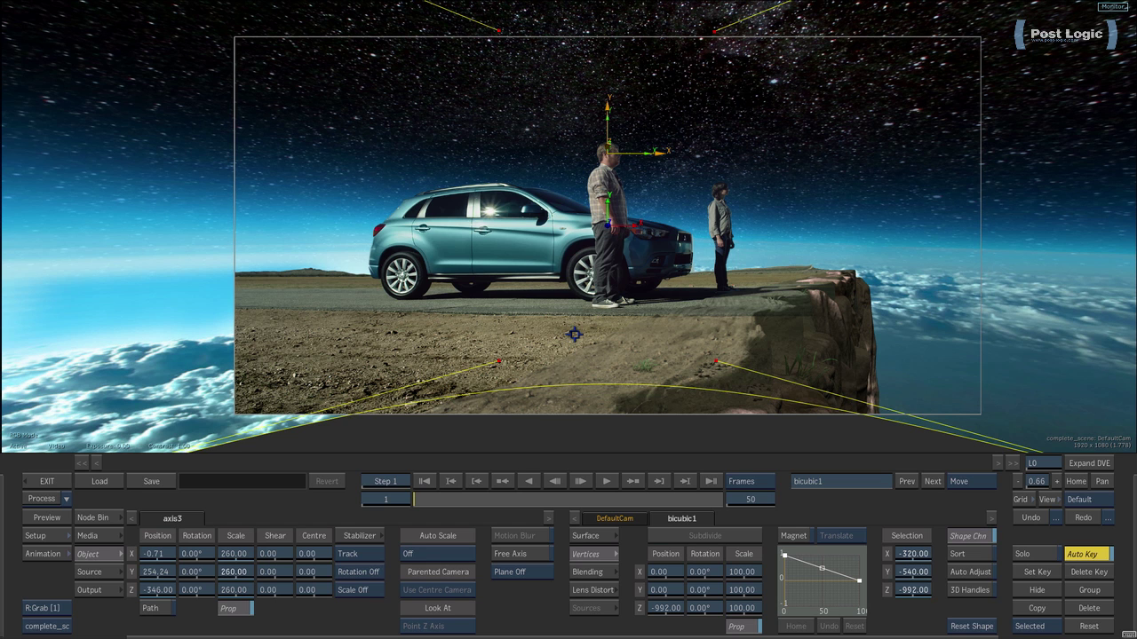
- Examine the curved background around the car and cliff layers by orbiting the Working camera, and return to the complete_scene result view
key("F4")
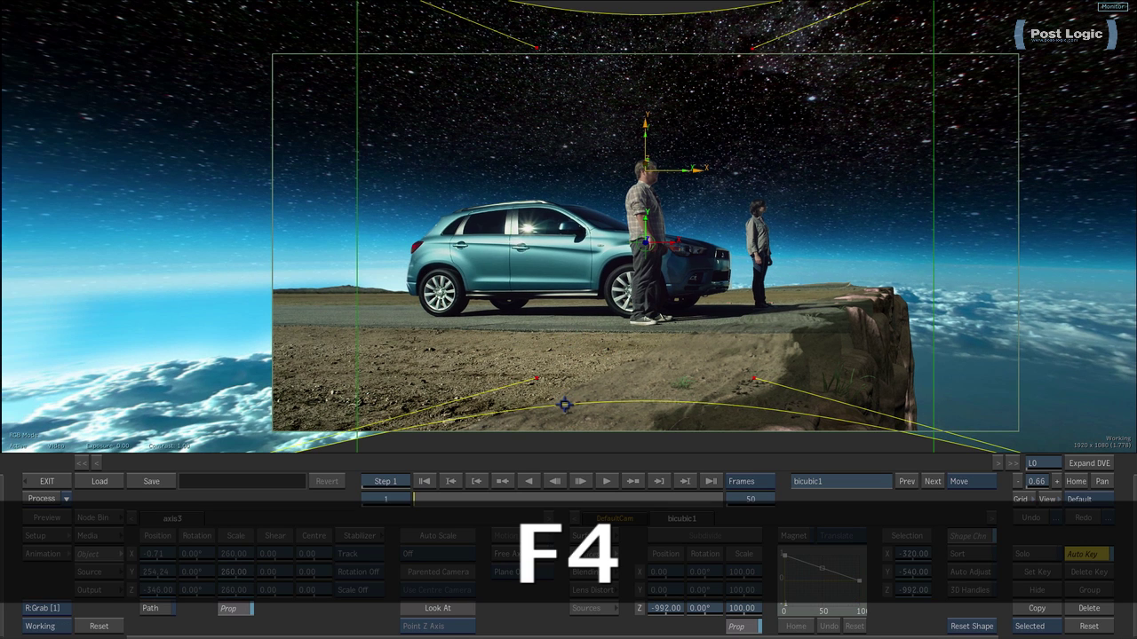
left_click_drag(684, 353, 623, 323)
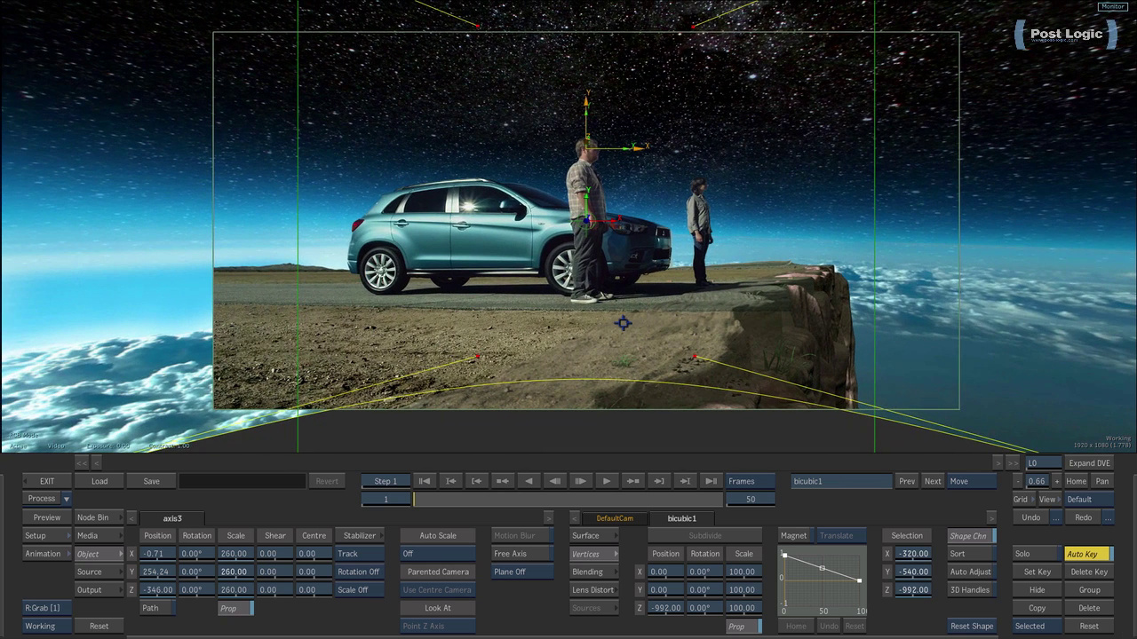
key("z")
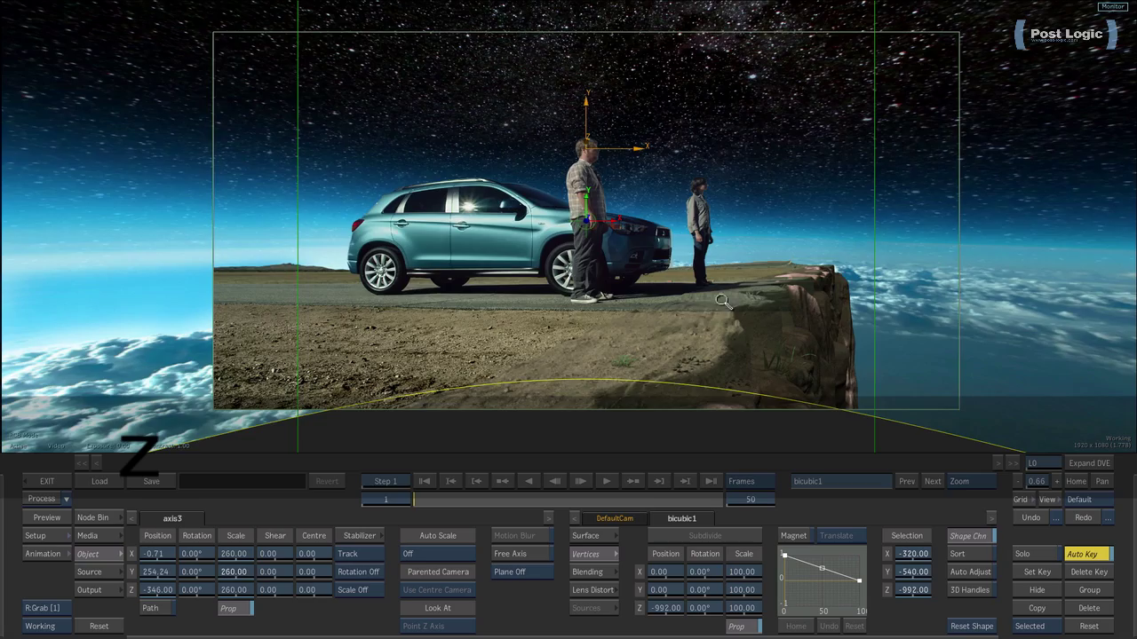
left_click_drag(724, 302, 204, 320)
left_click_drag(632, 280, 368, 301)
key("o")
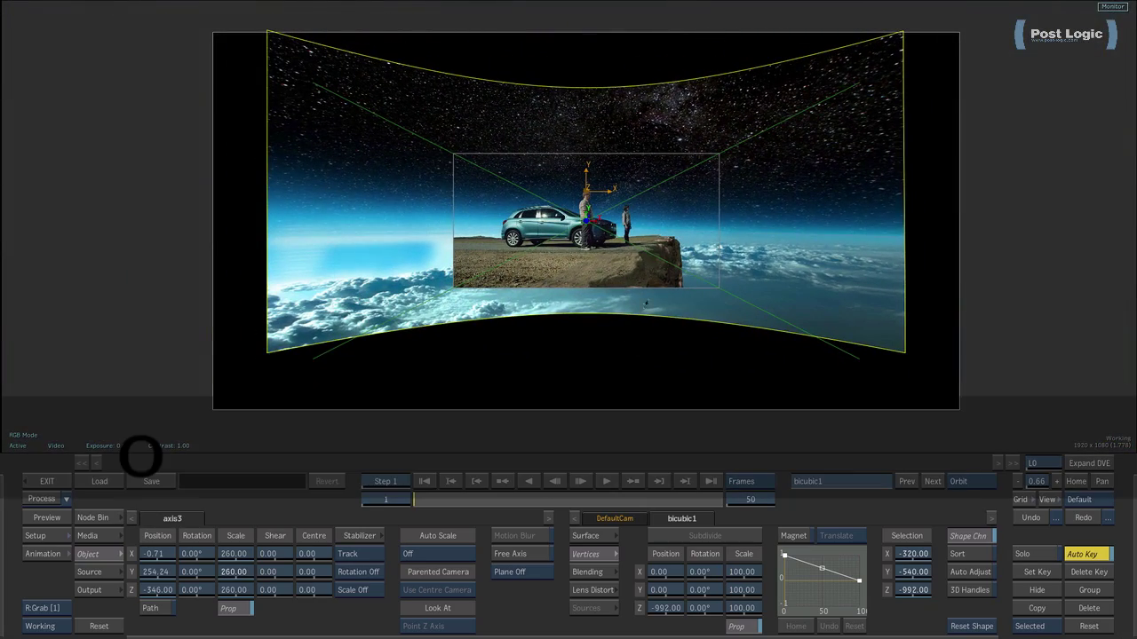
left_click_drag(631, 336, 339, 252)
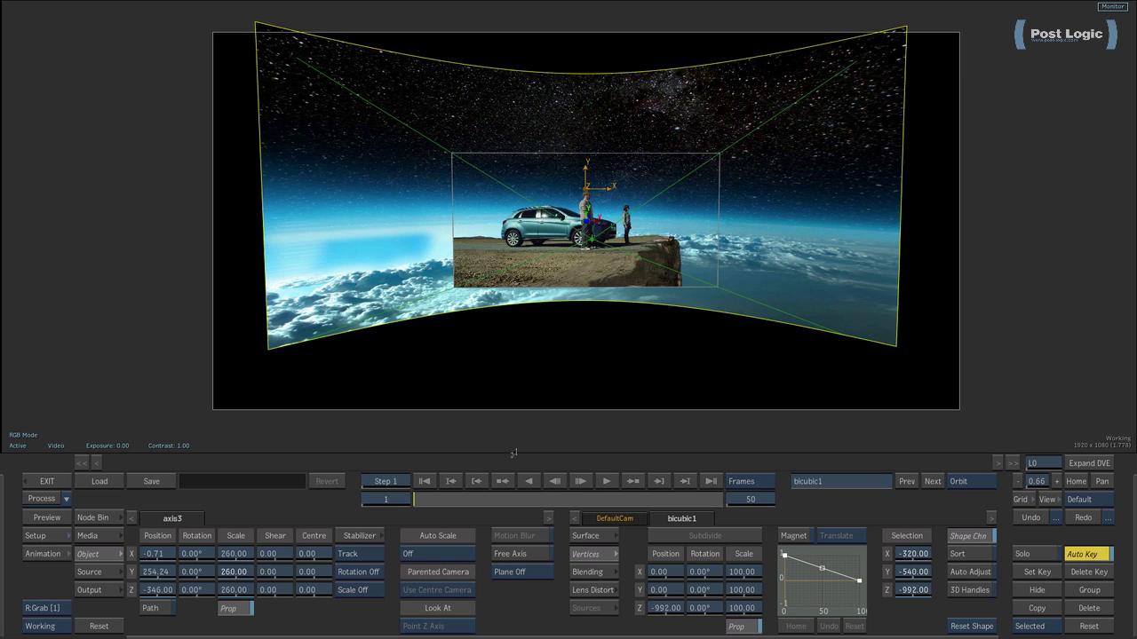
left_click_drag(627, 300, 736, 372)
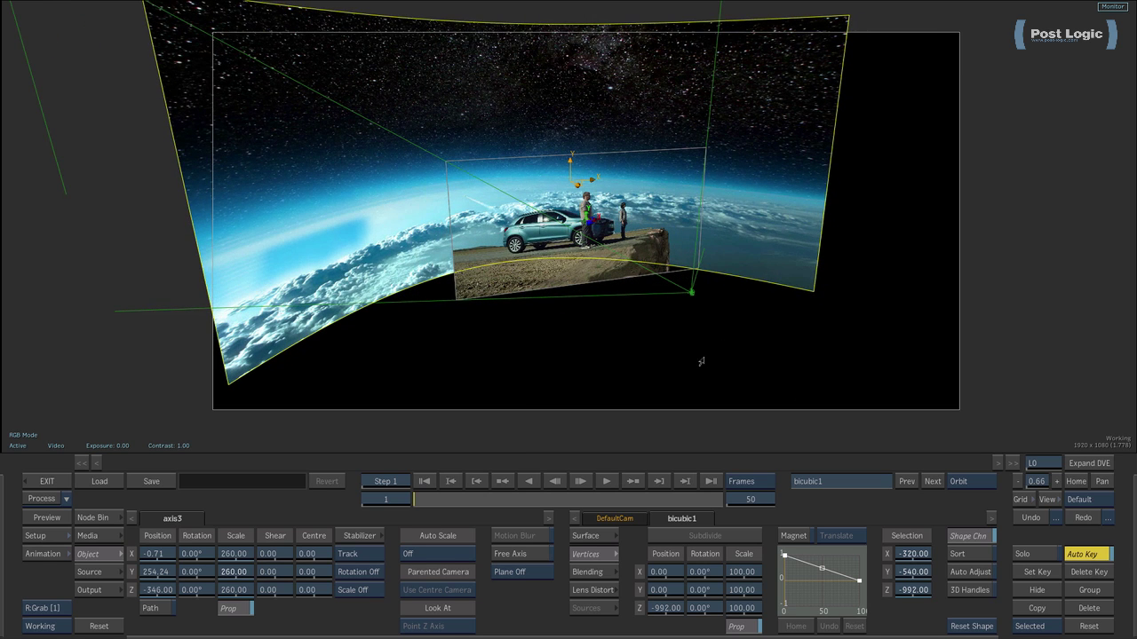
key("F4")
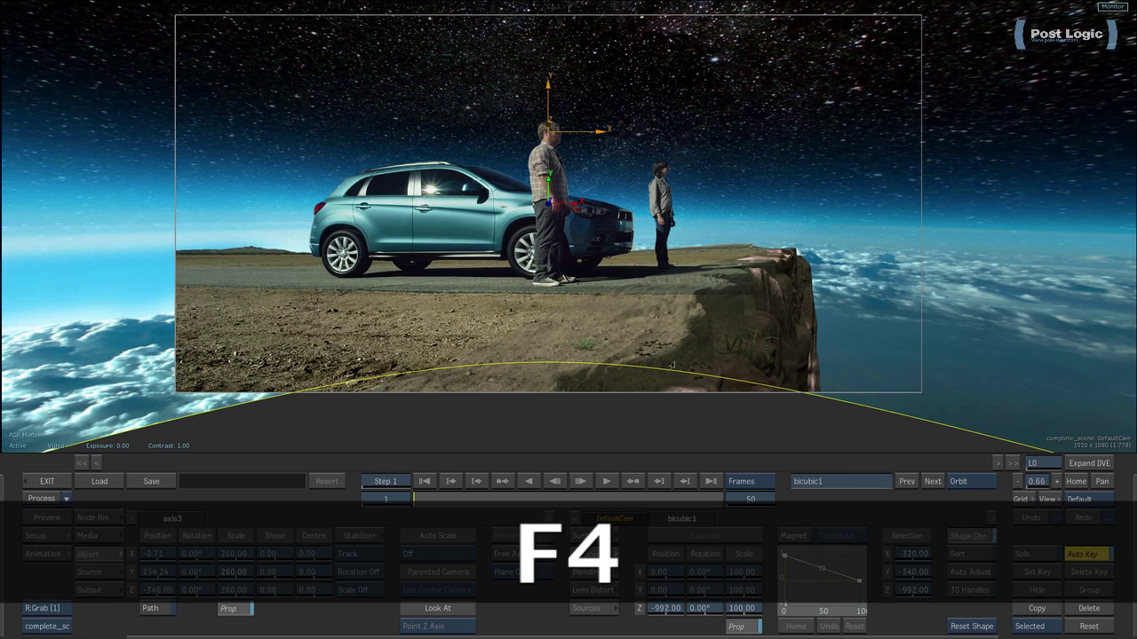
- Animate the background axis's Y rotation, with -5° on frame 1 and 16° on frame 50
key("ctrl+space")
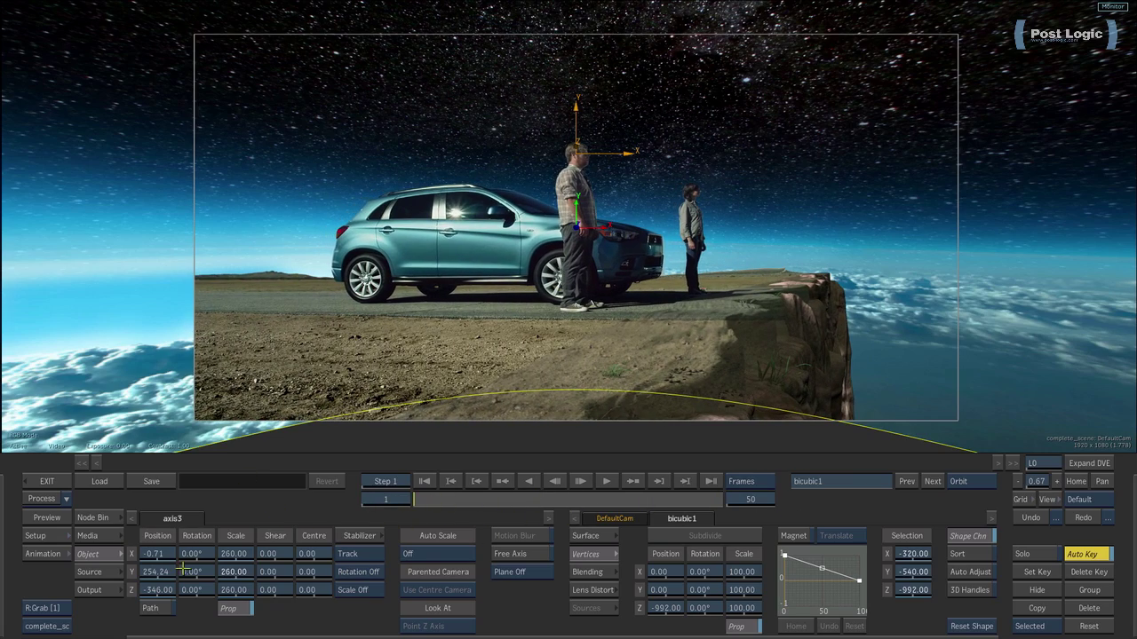
mouse_move(193, 572)
left_mouse_down()
mouse_move(215, 572)
mouse_move(192, 575)
left_mouse_up()
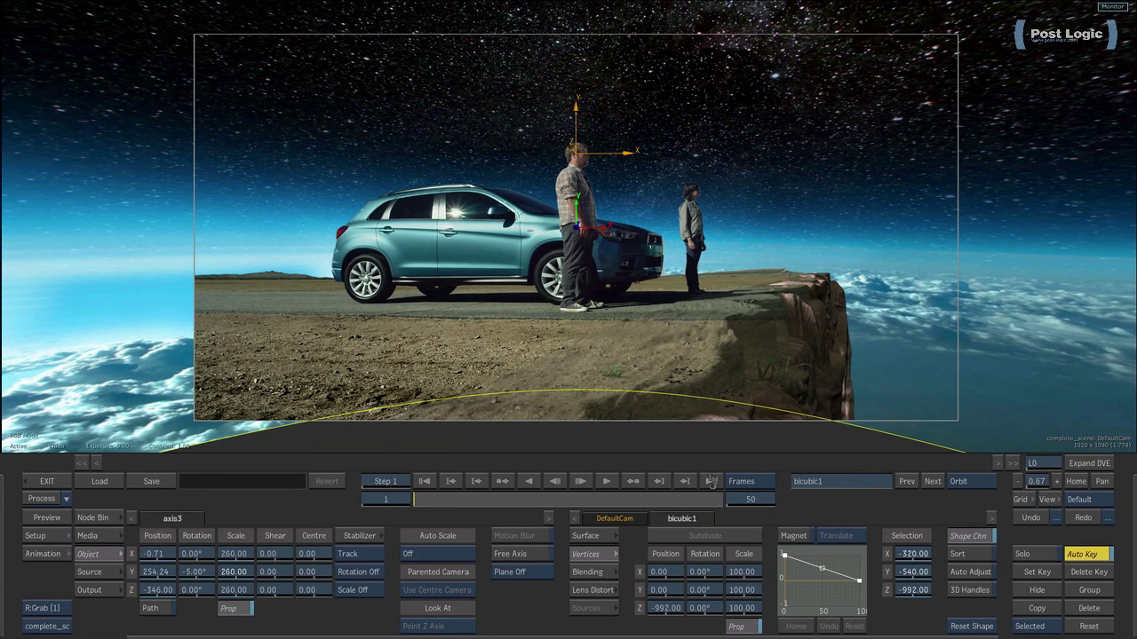
left_click(710, 481)
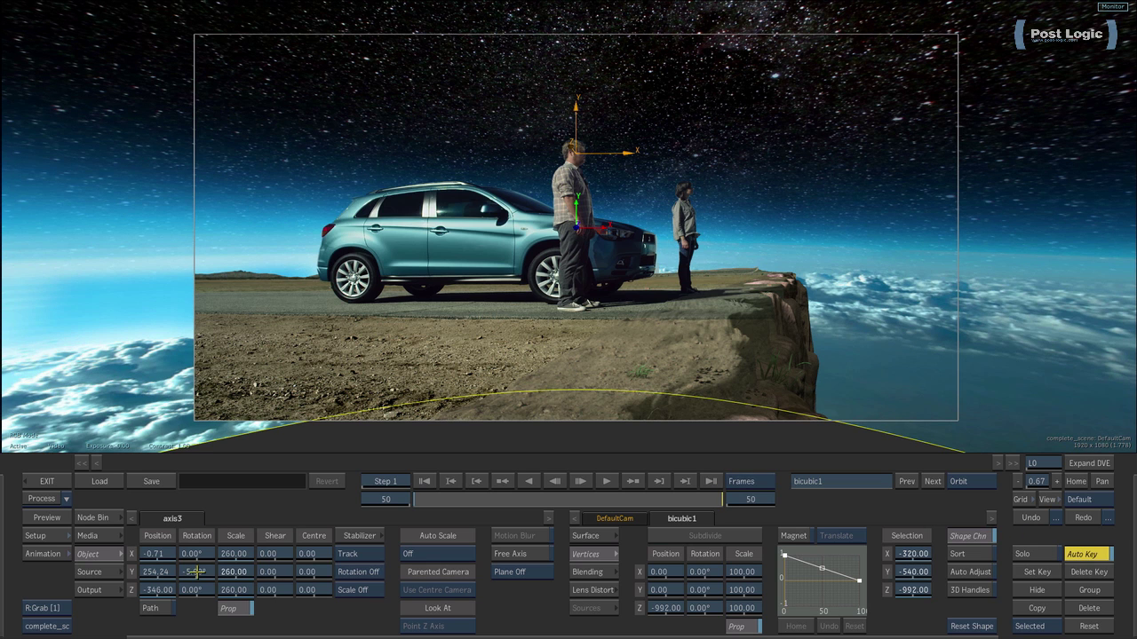
left_click_drag(195, 572, 207, 576)
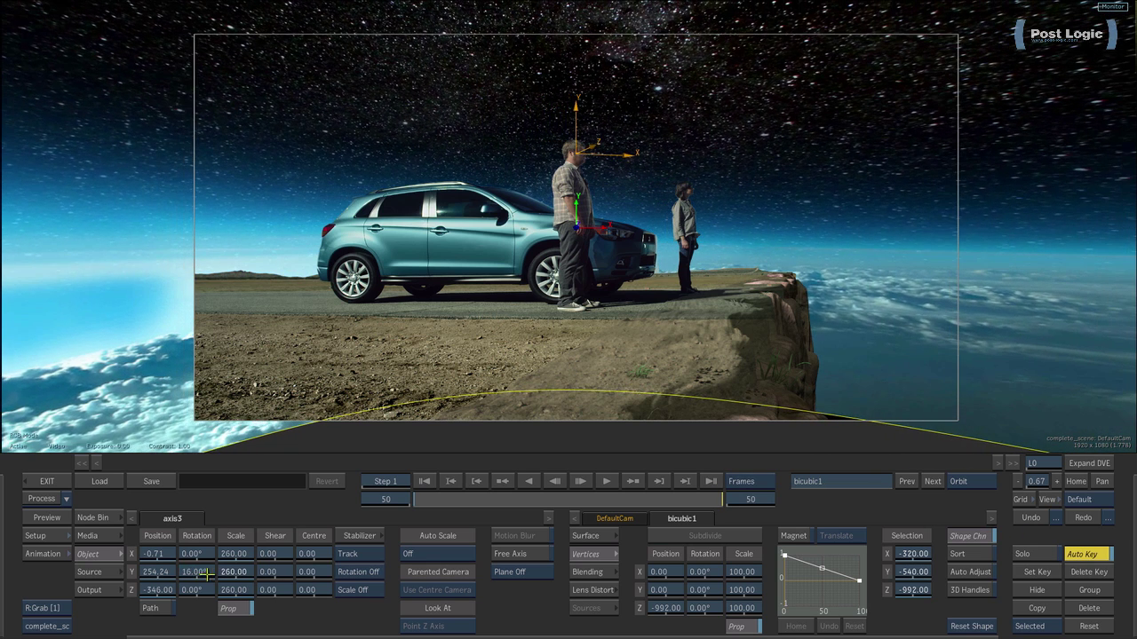
- Lower the background axis's Y position to 230.24 and set its Y rotation at frame 50 to 12°, scrubbing to check the motion
left_click(424, 481)
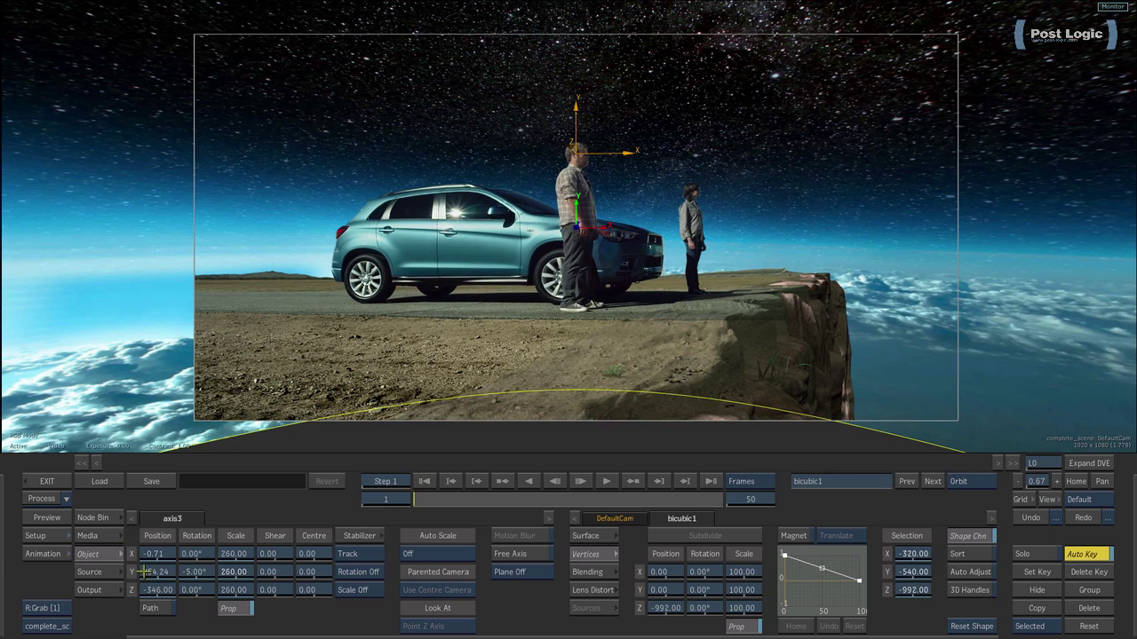
left_click_drag(158, 572, 145, 573)
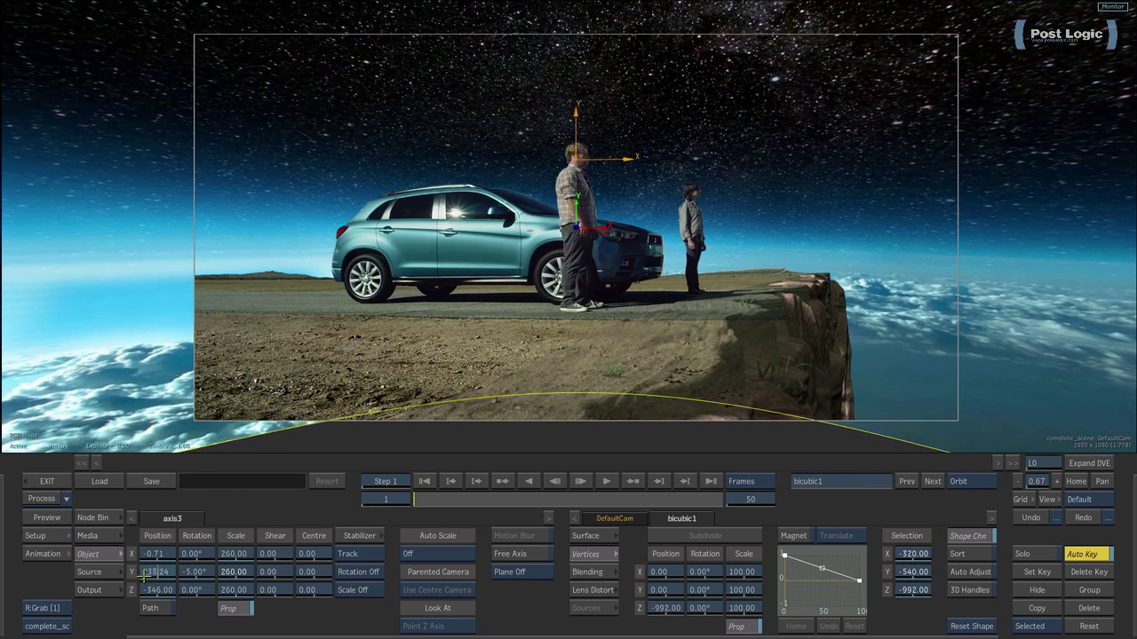
left_click_drag(428, 501, 759, 514)
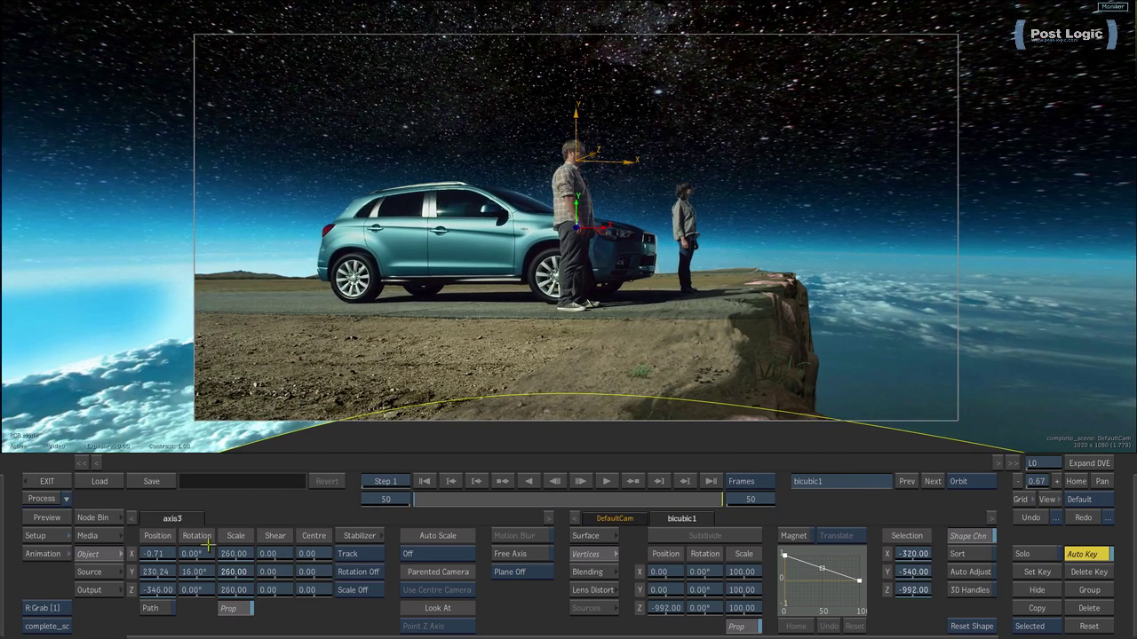
left_click_drag(197, 573, 192, 573)
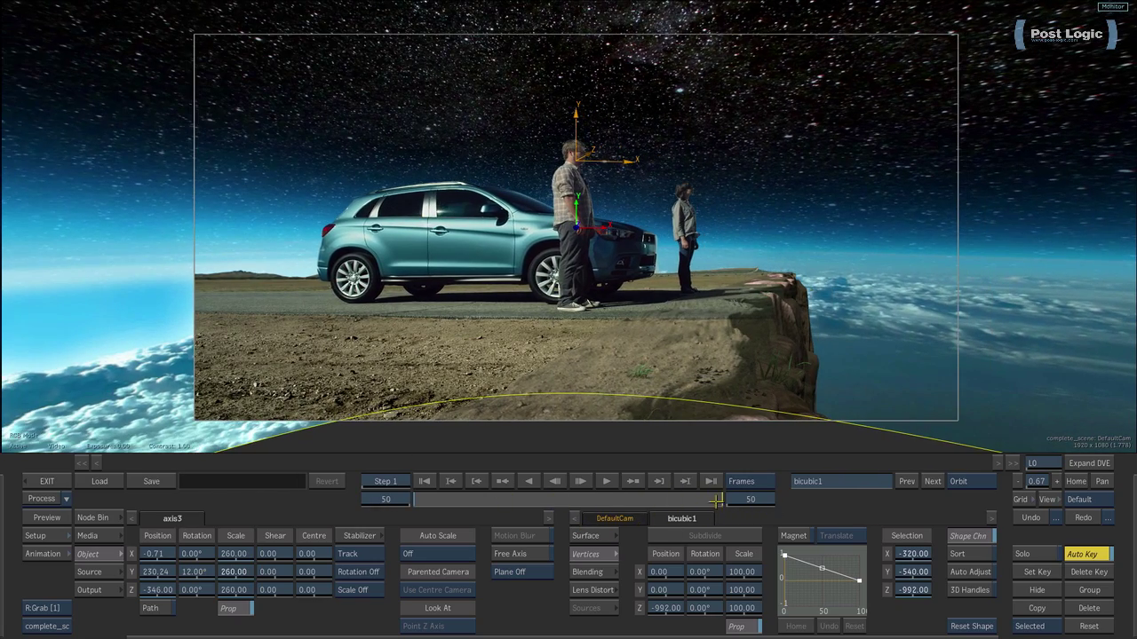
left_click_drag(715, 503, 353, 501)
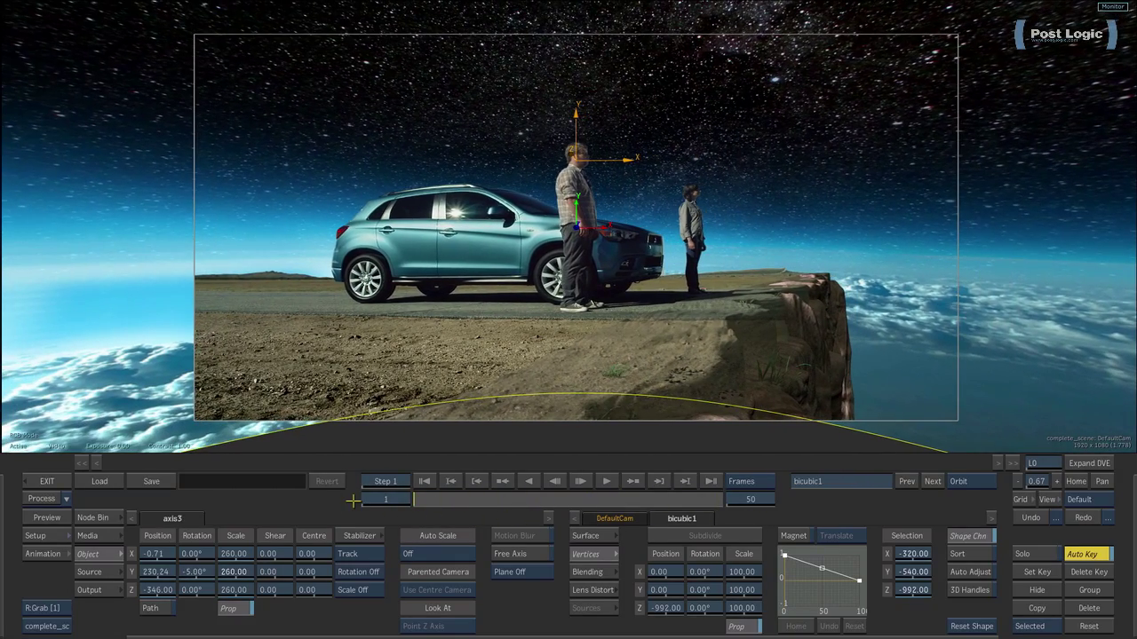
- Process the complete_scene output, play the processed clip in the Player, and return to the Action composite
left_click(42, 499)
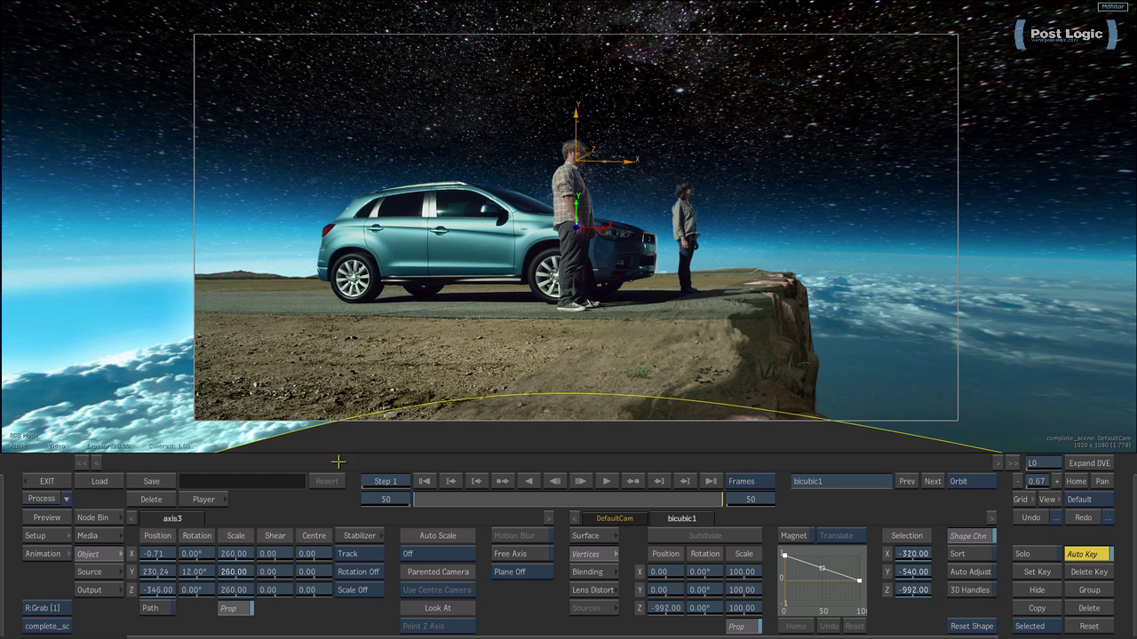
left_click(205, 499)
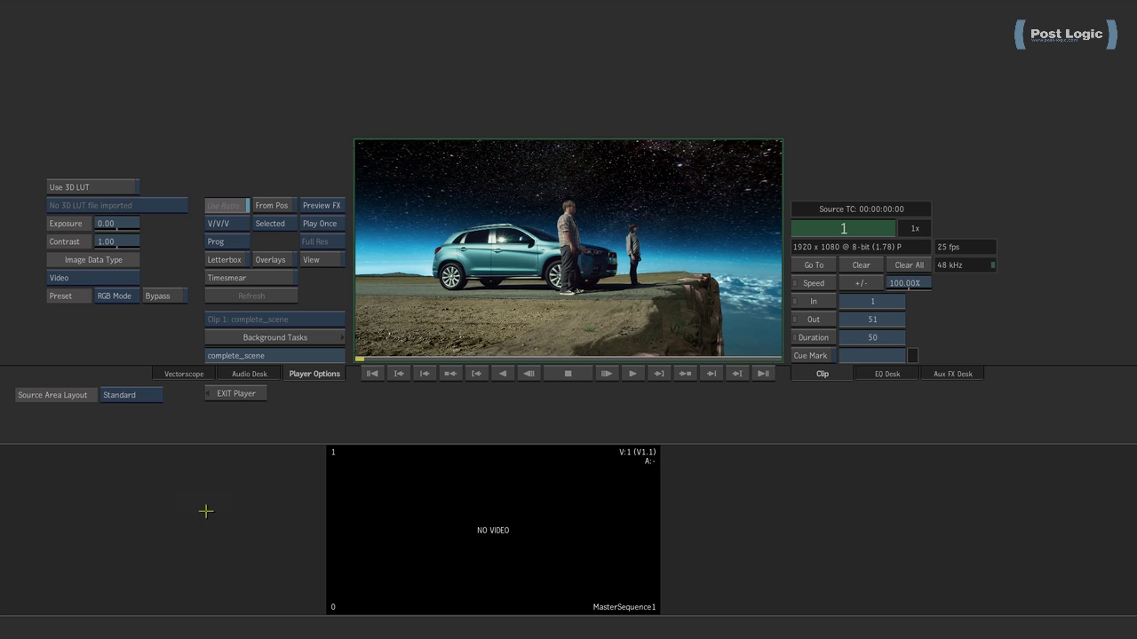
left_click(631, 373)
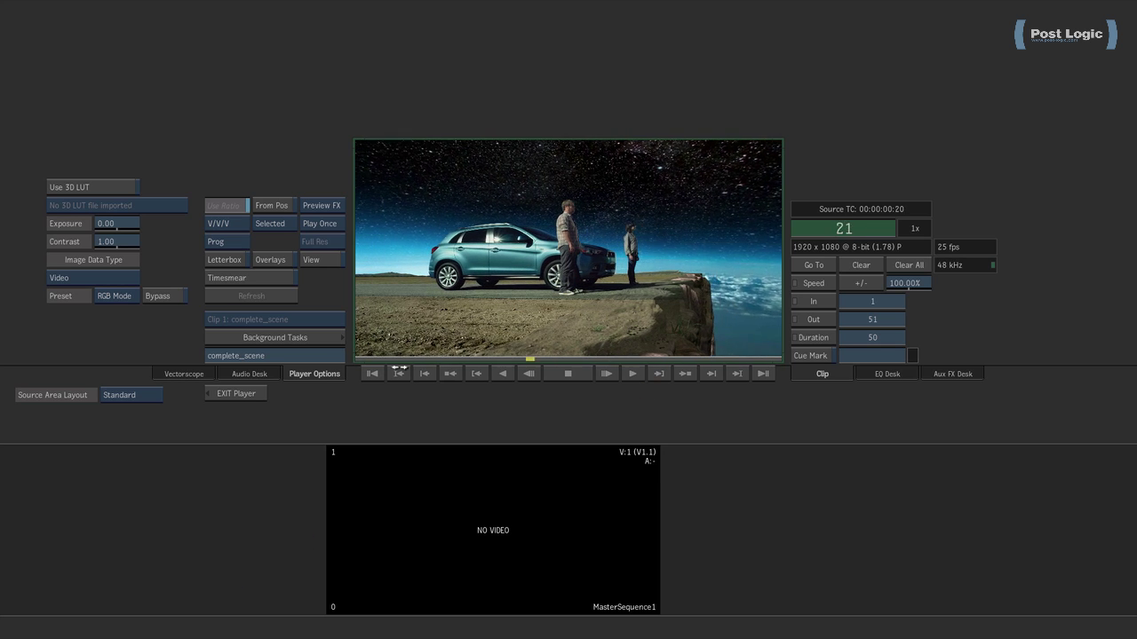
left_click(238, 396)
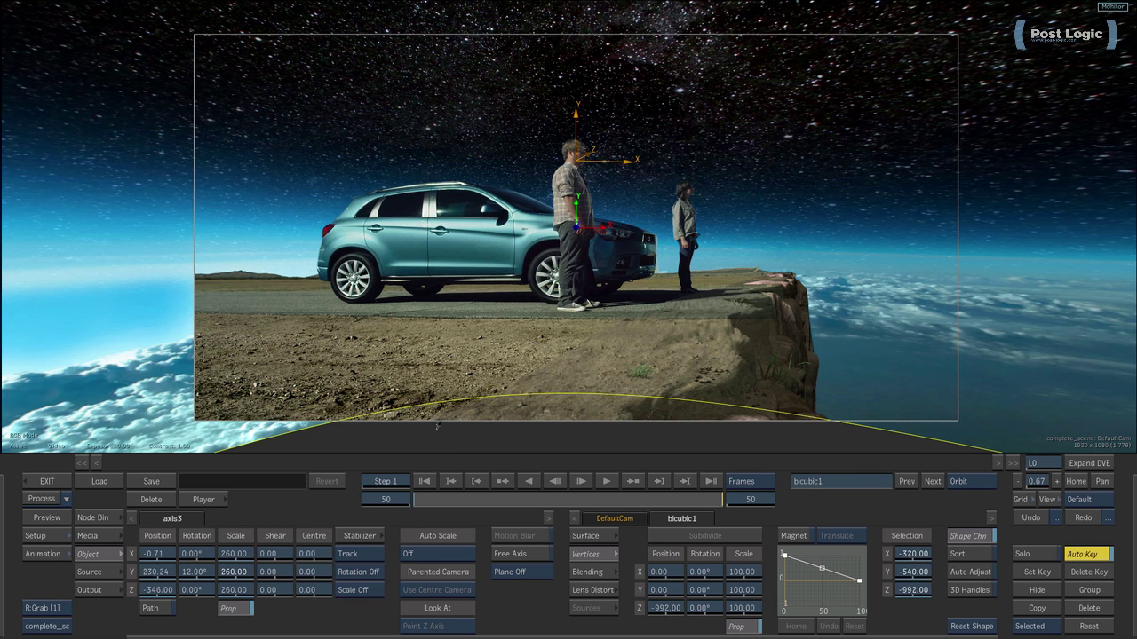
- Delete the processed complete_scene result and scrub the composite back to frame 1
left_click(151, 501)
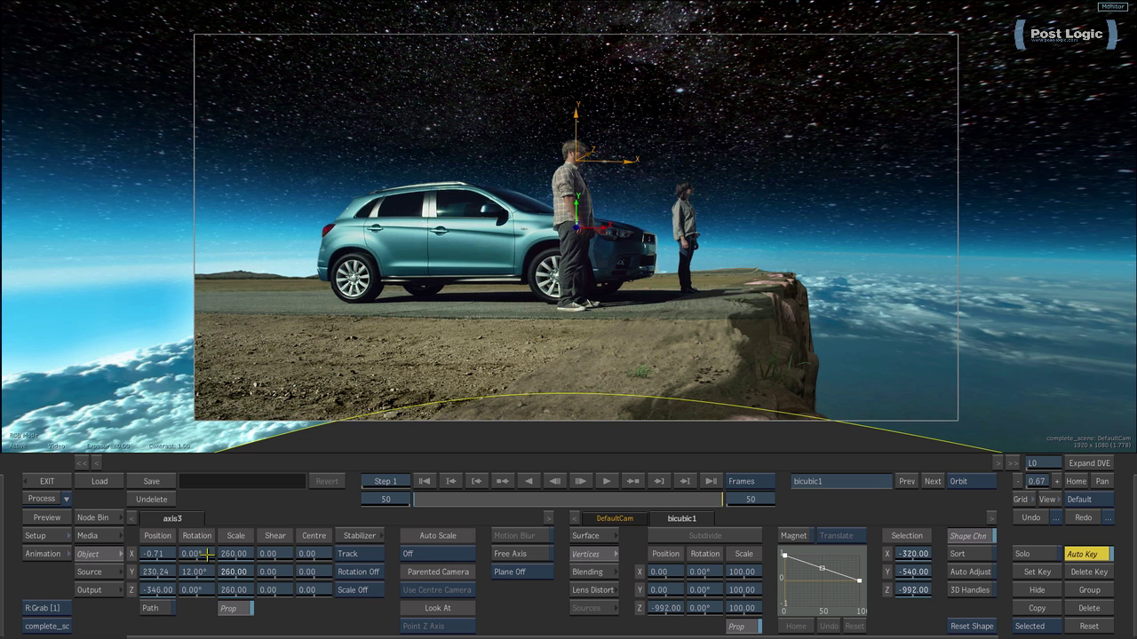
left_click_drag(715, 502, 346, 513)
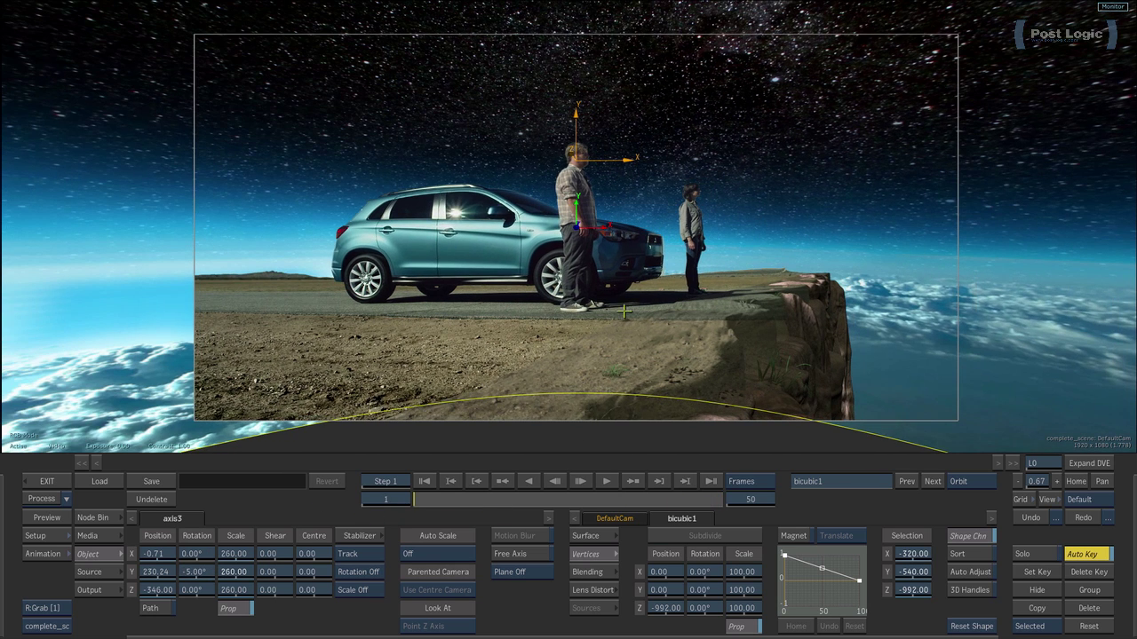